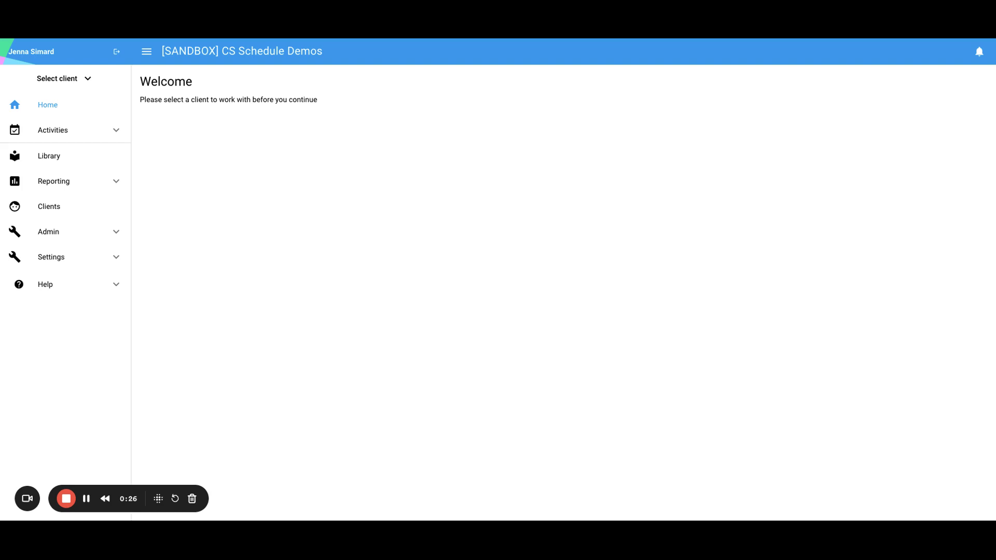
Open the active client's record from the client list and enter the client's first and last name in the profile
left_click(117, 260)
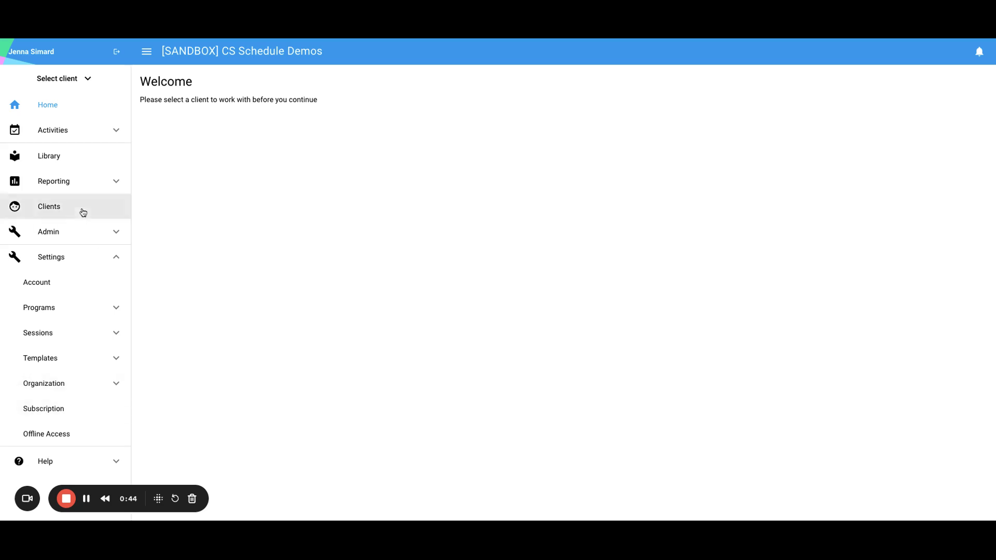
left_click(60, 212)
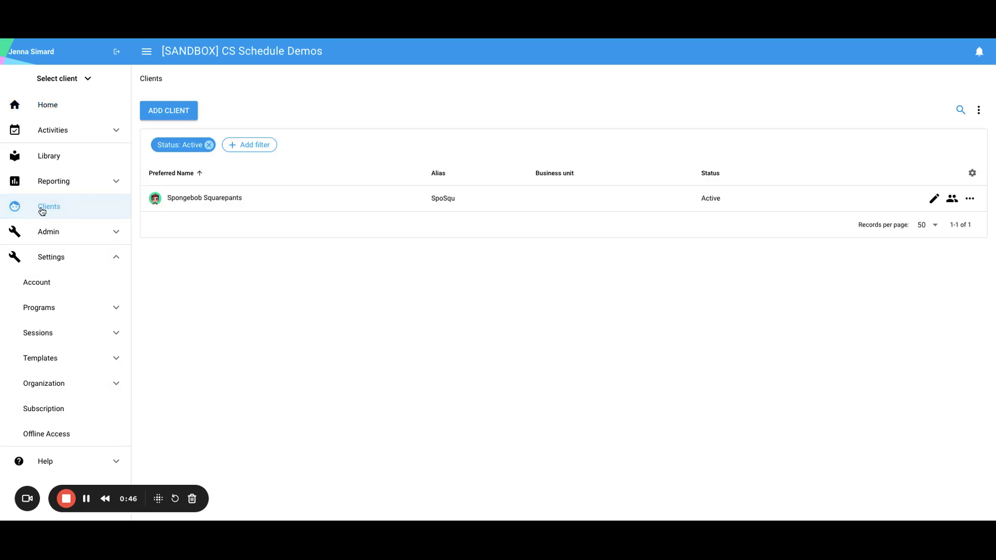
left_click(234, 199)
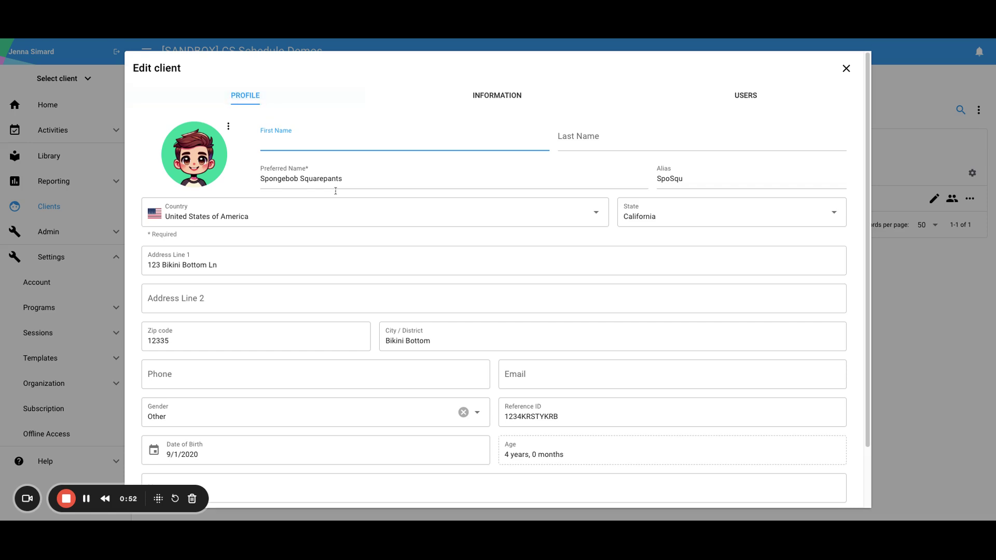
scroll(347, 209, "down", 3)
scroll(346, 209, "up", 3)
type("ngebob")
left_click(641, 145)
type("Sp")
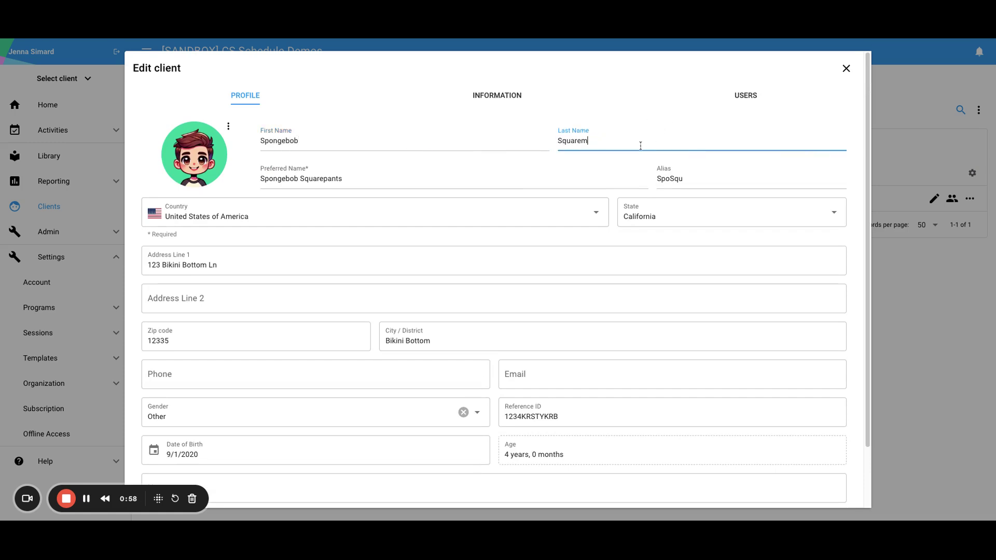
type("uarepants")
Review the remaining profile details and the client's Information fields, and save the client record
scroll(421, 237, "down", 3)
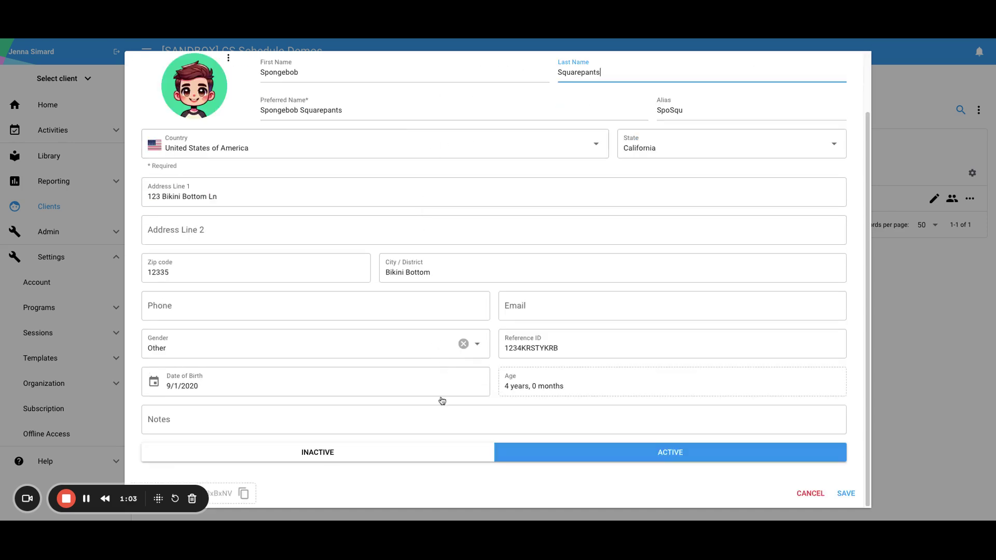
scroll(456, 351, "up", 3)
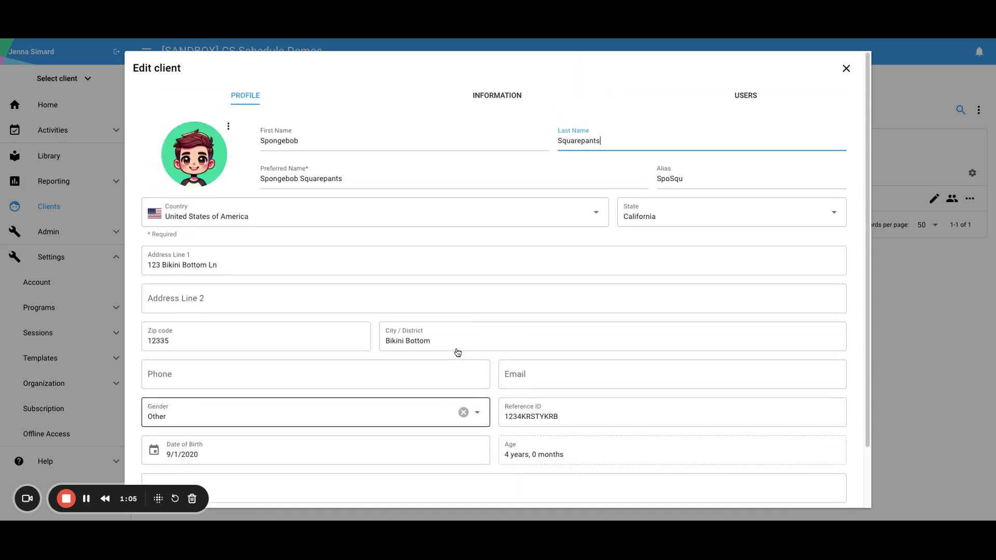
scroll(456, 305, "down", 3)
scroll(457, 305, "up", 3)
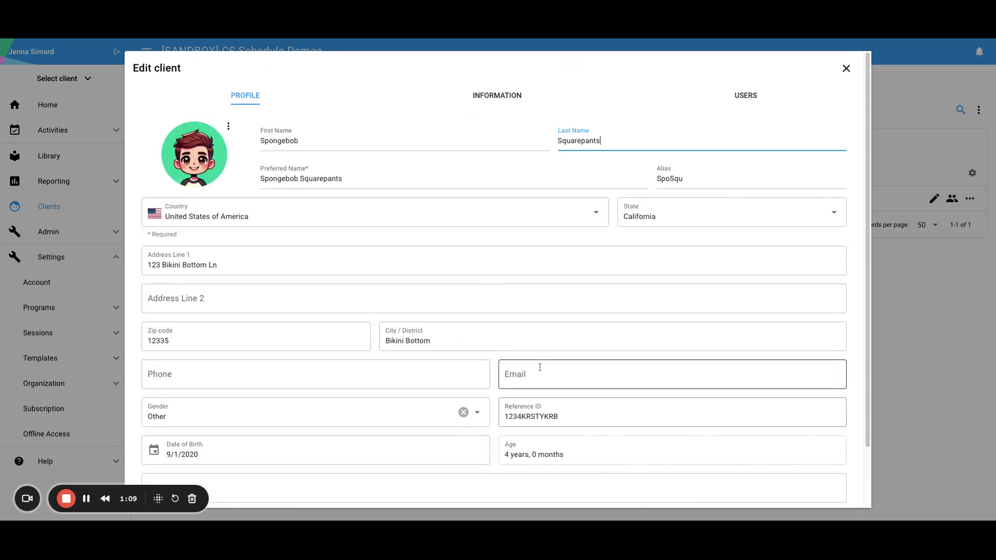
scroll(540, 369, "down", 3)
scroll(559, 412, "up", 3)
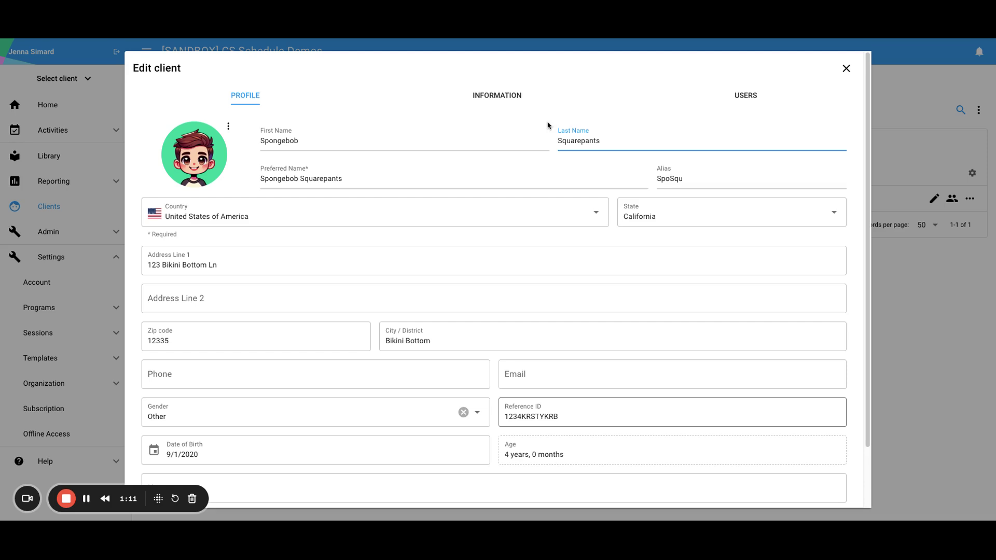
left_click(509, 101)
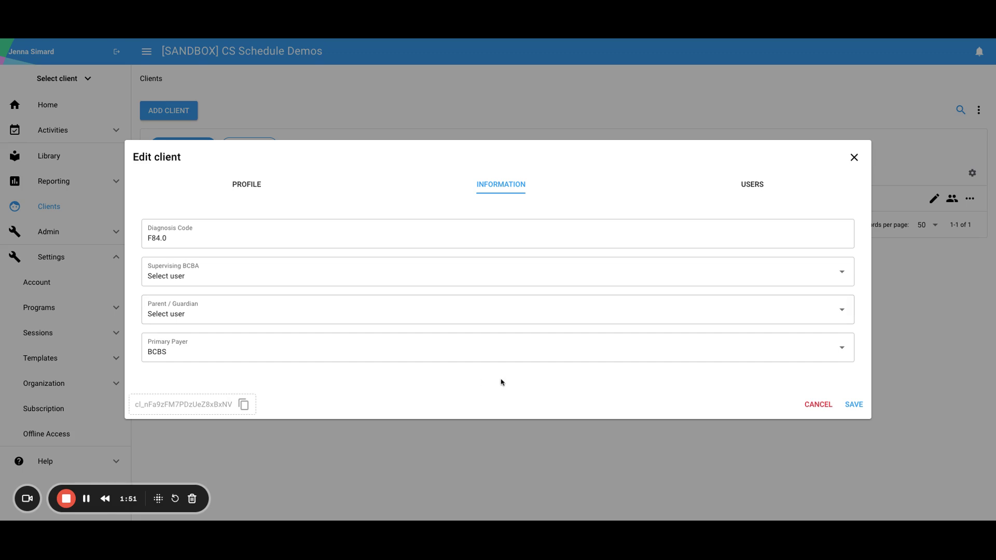
left_click(860, 410)
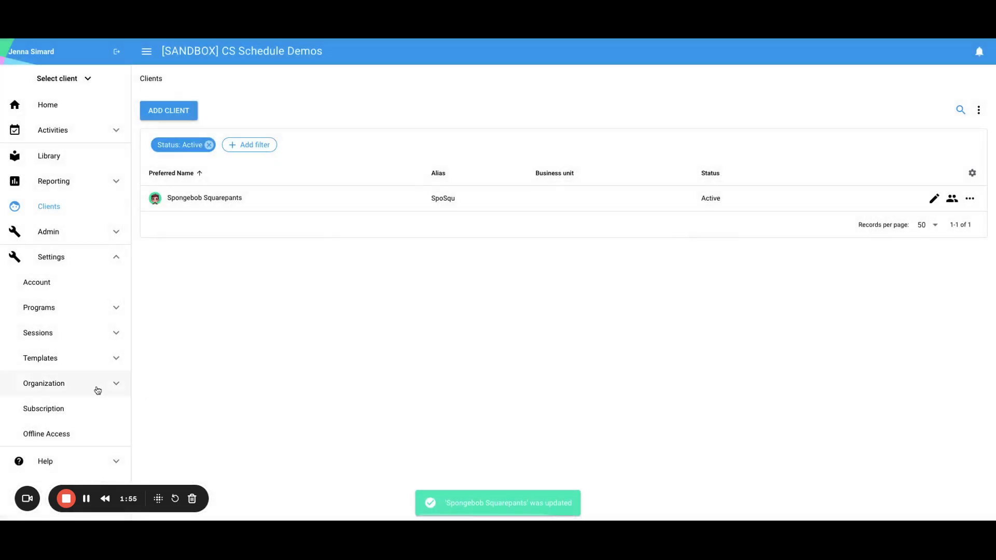
Open the organization's Client Data fields and view the data types available for a new custom data field
left_click(98, 390)
scroll(100, 387, "down", 2)
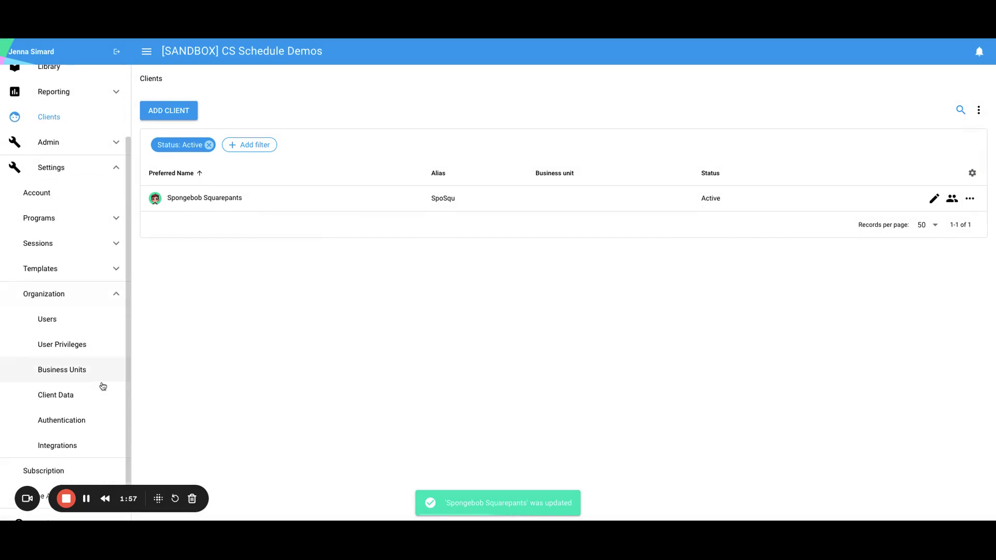
left_click(69, 394)
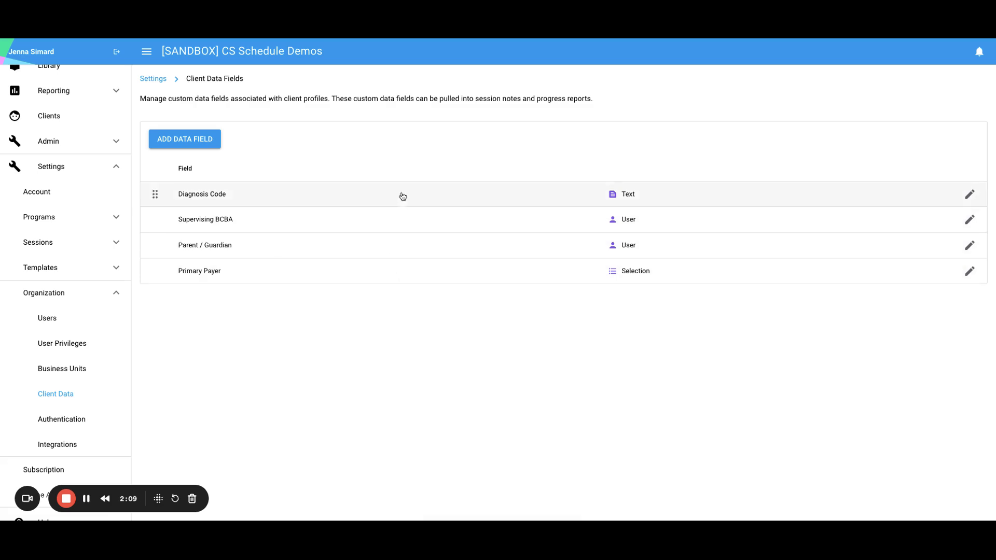
left_click(211, 149)
left_click(507, 303)
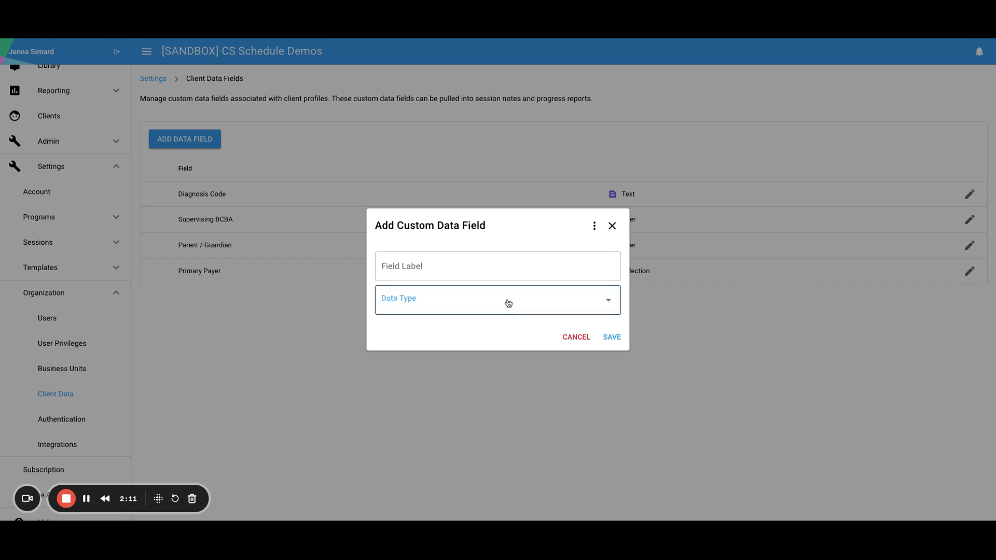
left_click(508, 303)
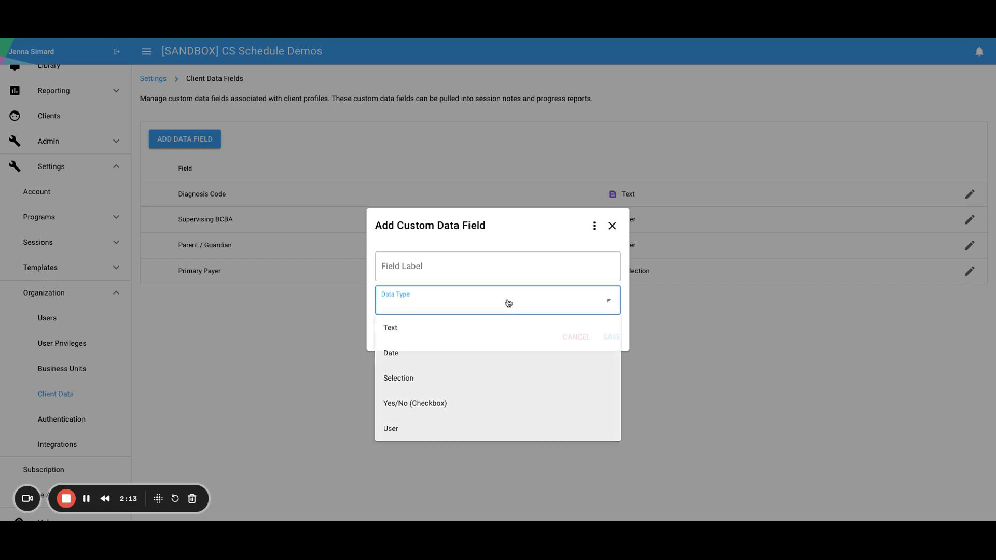
left_click(612, 226)
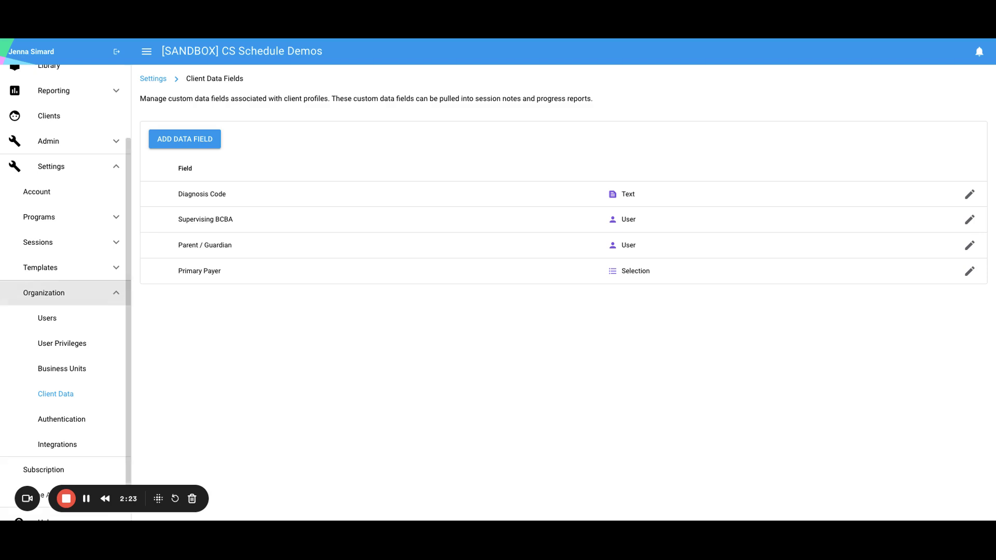
Open the layout settings of the session note templates and enable the page header
left_click(116, 293)
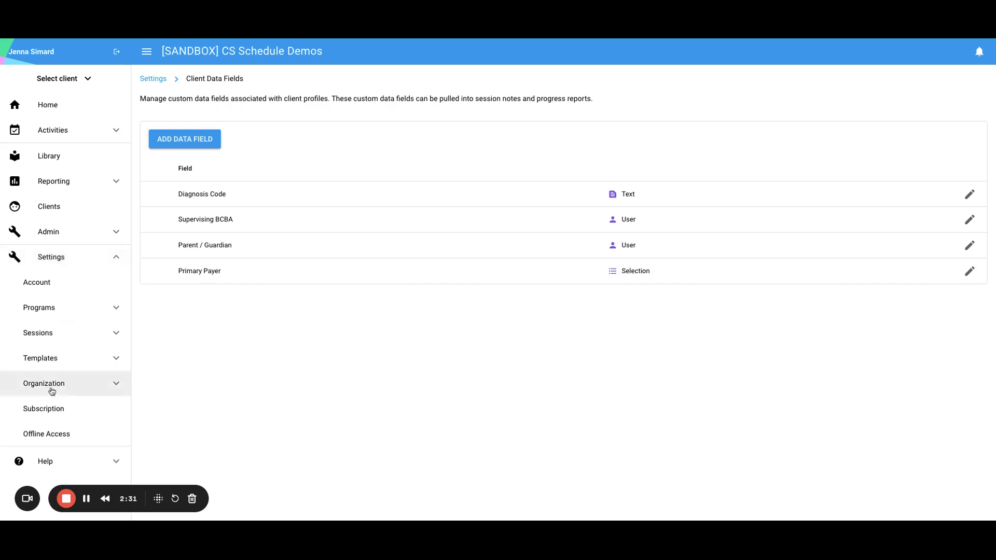
left_click(57, 359)
left_click(58, 385)
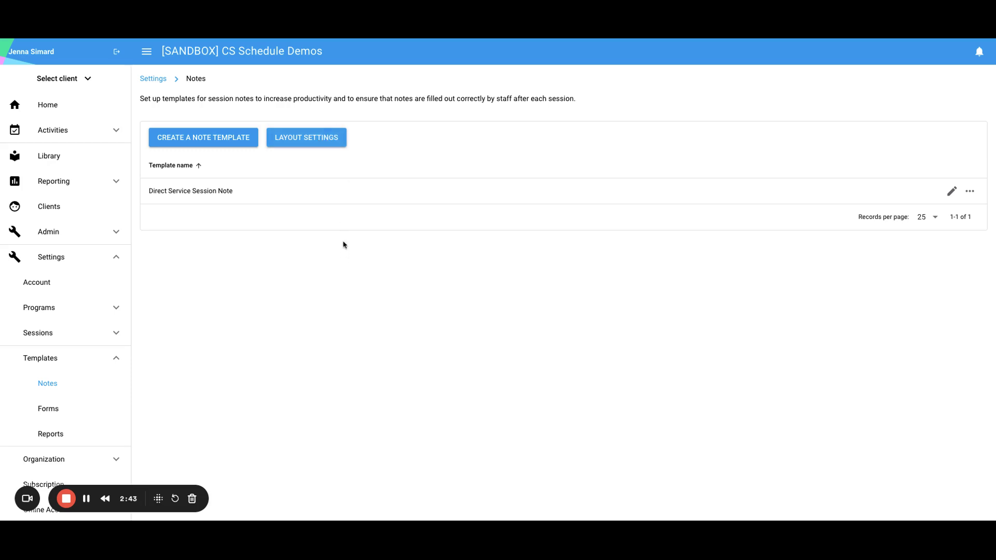
left_click(328, 137)
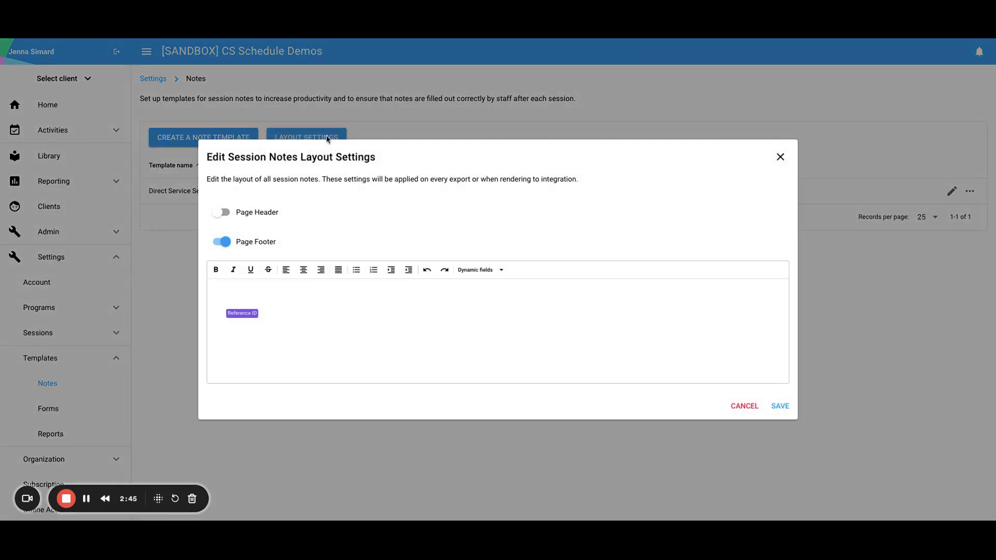
left_click(221, 212)
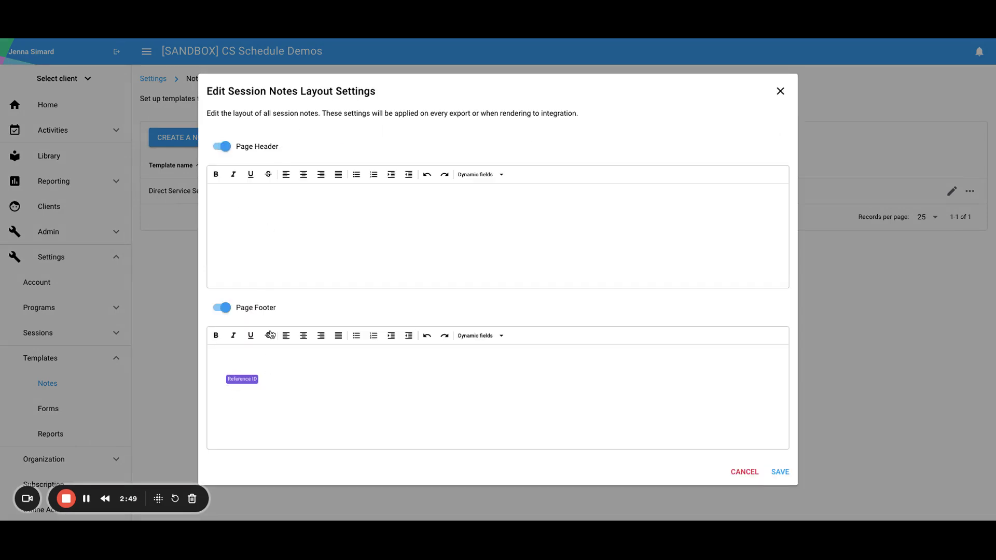
Examine the Client and Session Notes dynamic fields for the page header and the dynamic field categories for the footer
left_click(259, 215)
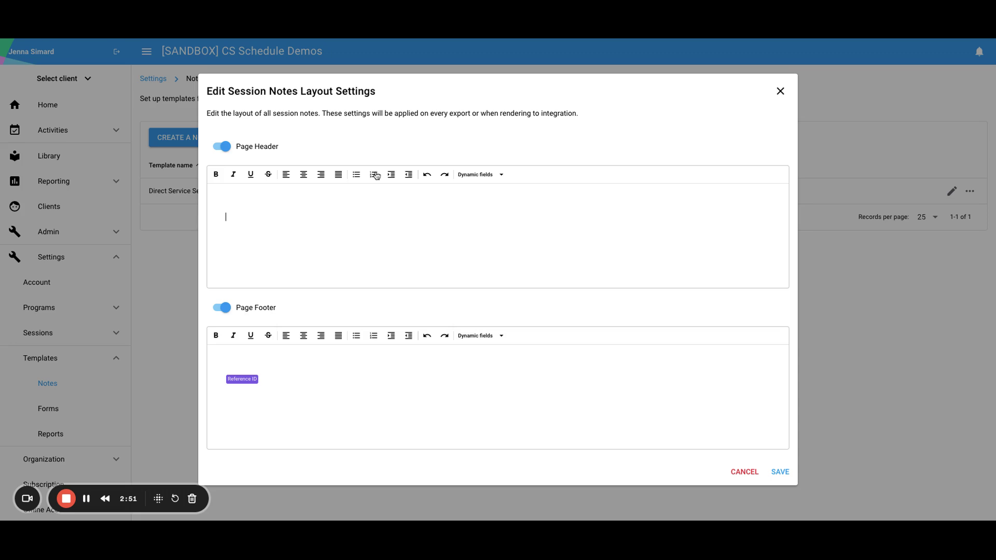
left_click(478, 175)
left_click(497, 279)
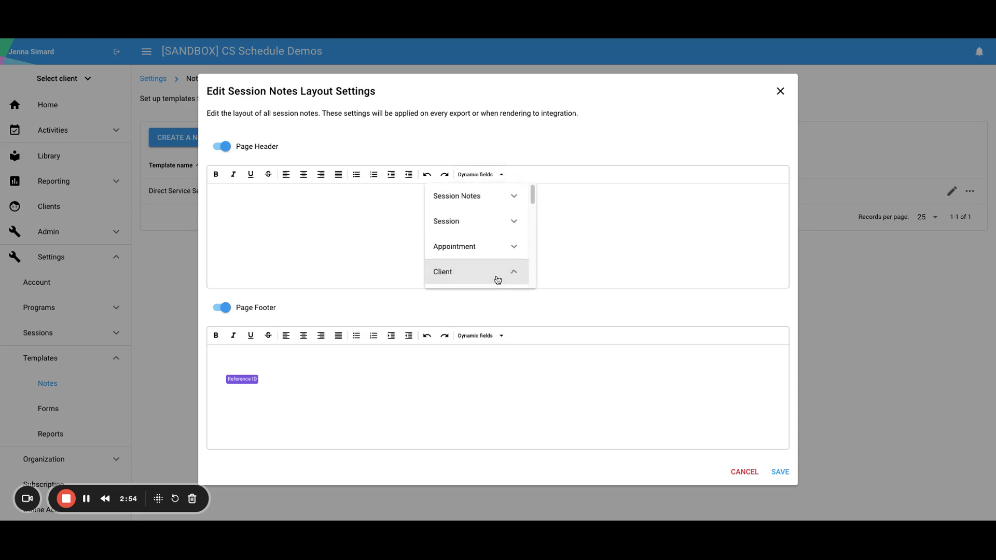
scroll(509, 274, "down", 3)
scroll(509, 275, "up", 3)
left_click(515, 276)
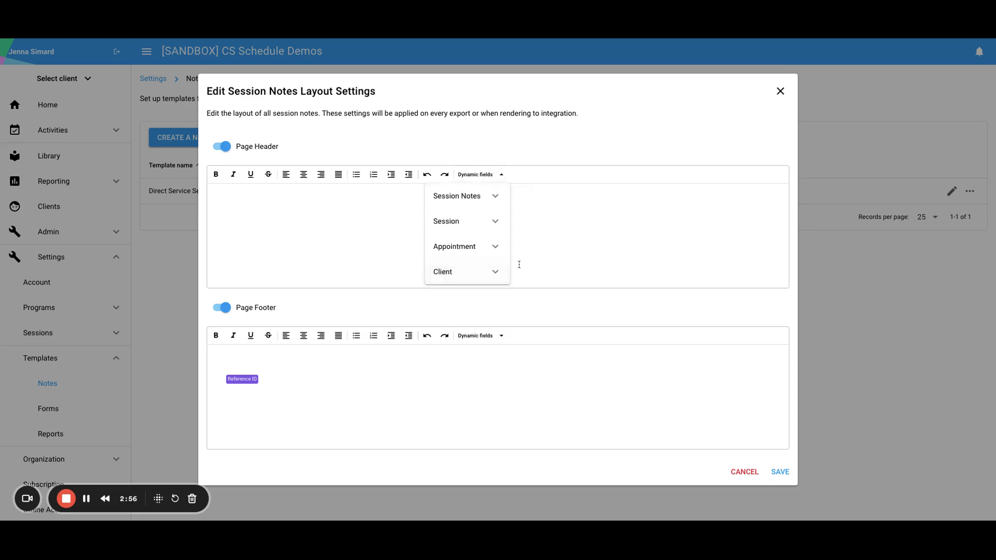
left_click(497, 202)
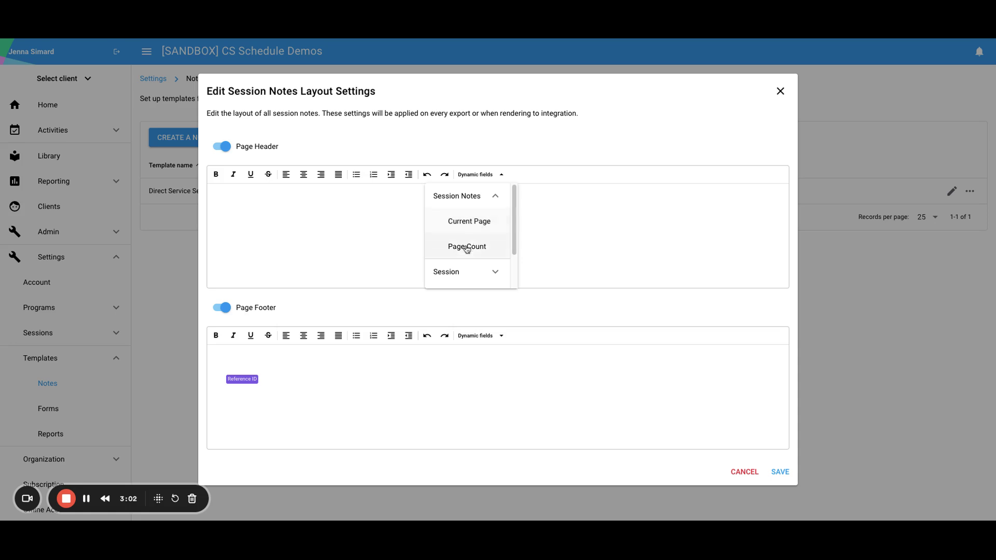
left_click(497, 196)
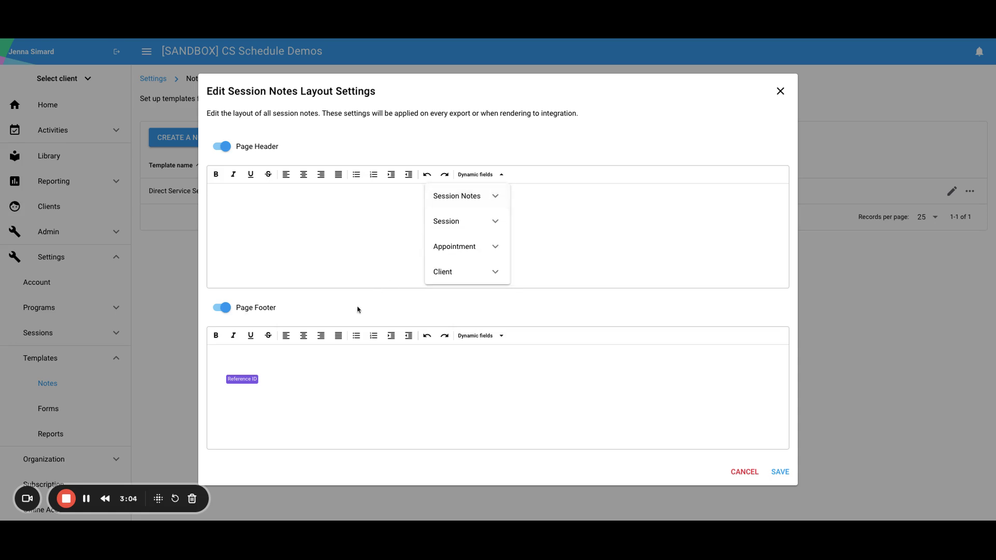
left_click(267, 383)
left_click(488, 335)
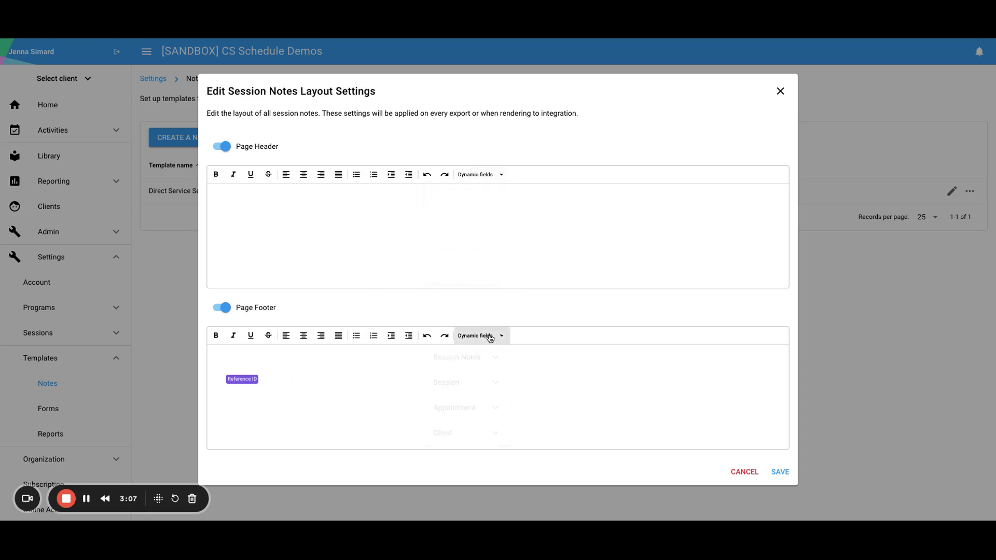
Insert the Page Count dynamic field in the page header, followed by a slash
left_click(312, 201)
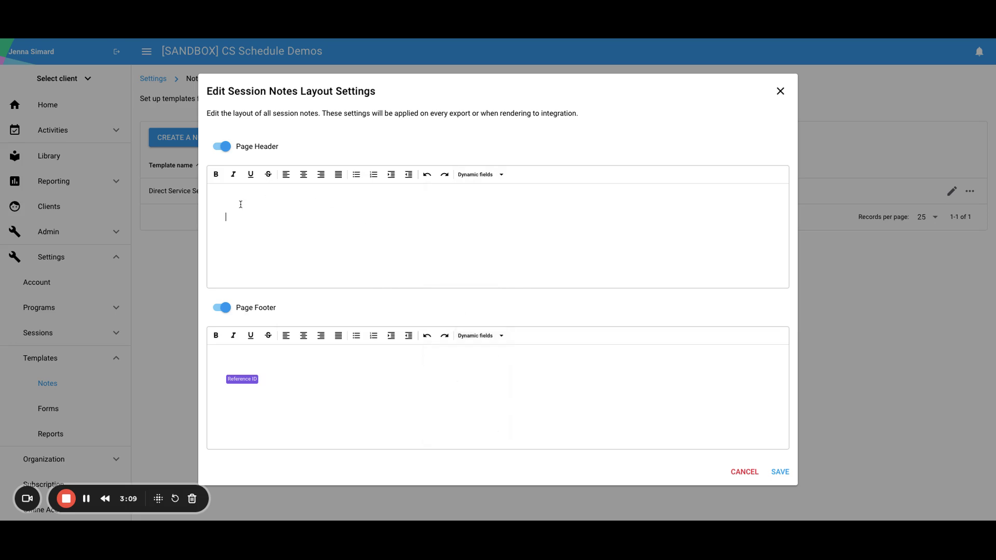
left_click(485, 175)
left_click(492, 202)
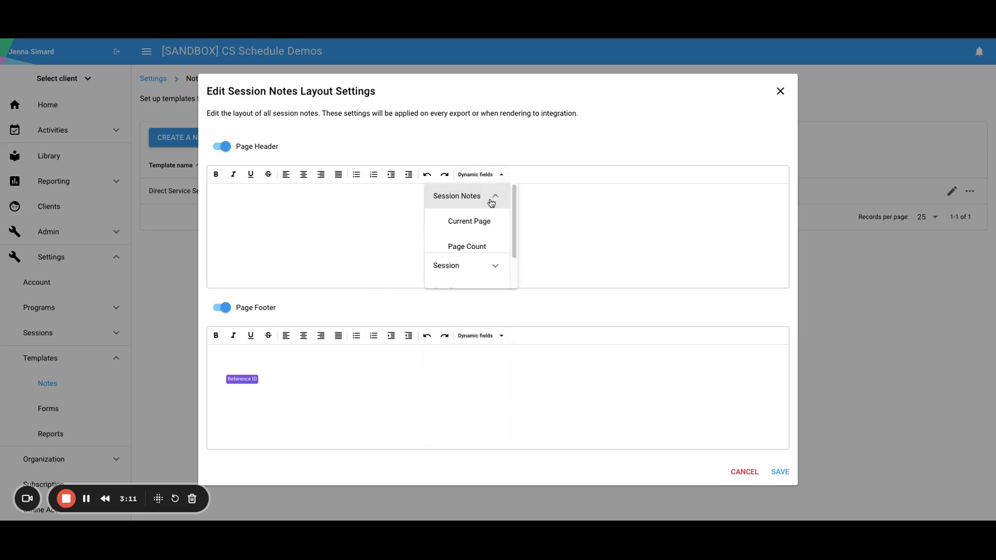
left_click(476, 245)
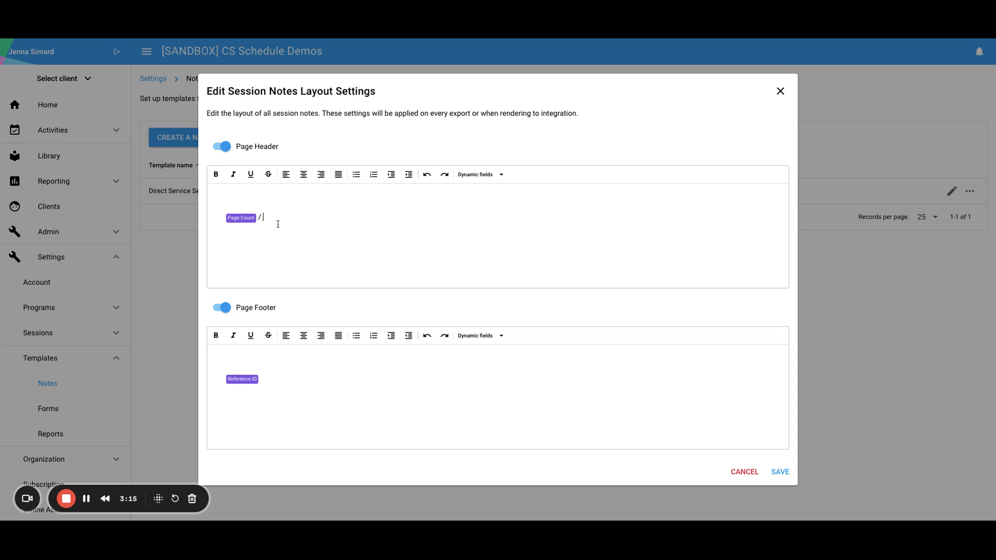
Insert the Current Page dynamic field and a slash before Page Count in the page header, and save the layout settings
left_click(485, 175)
left_click(494, 199)
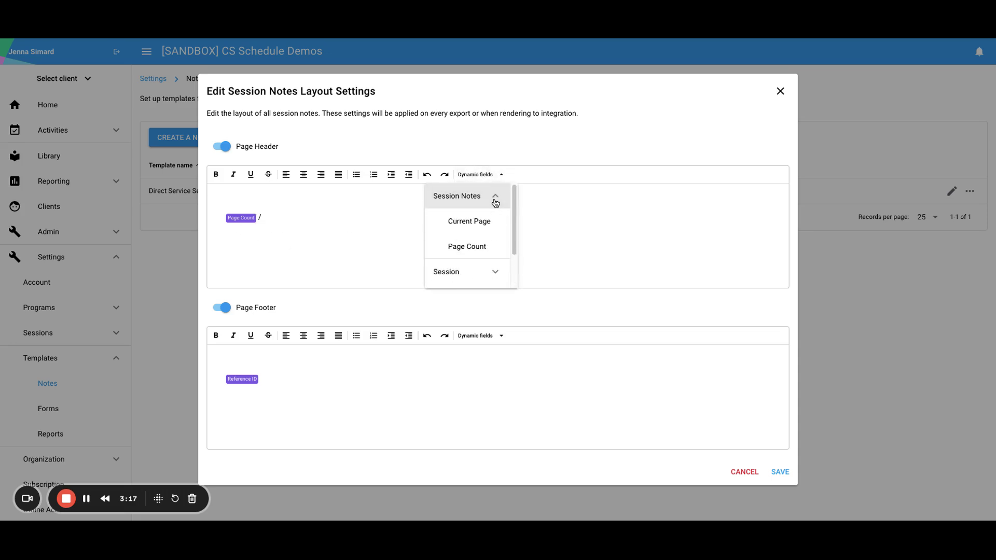
left_click(224, 219)
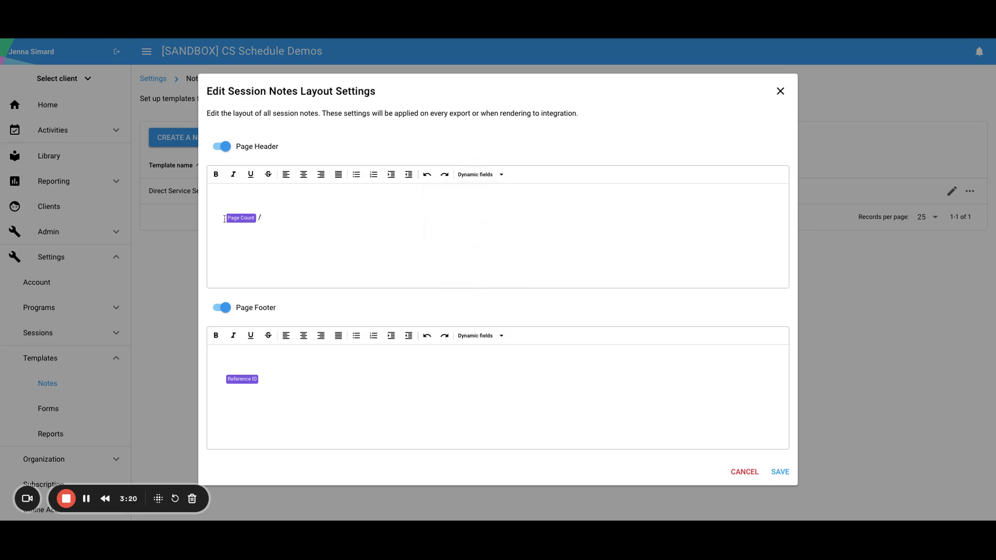
left_click(500, 174)
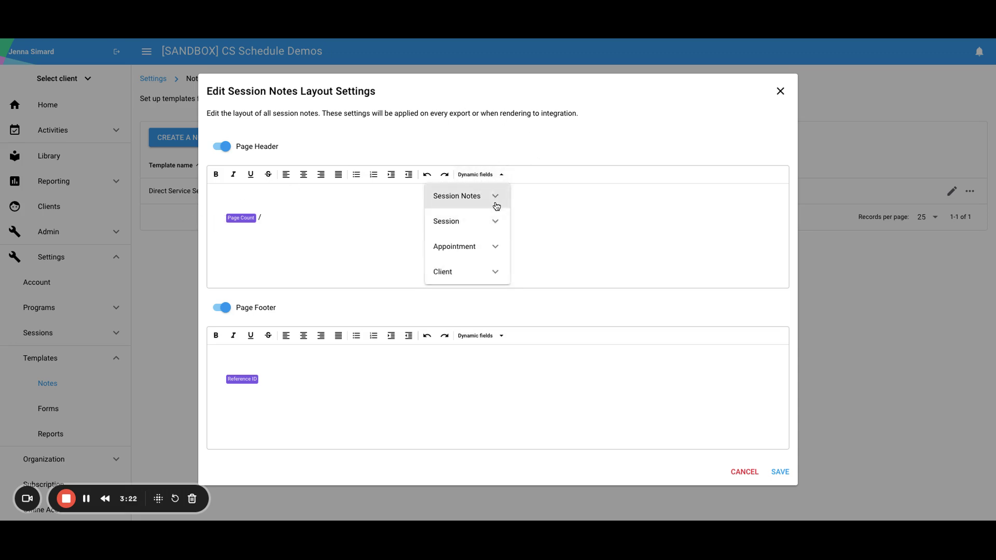
left_click(480, 207)
left_click(478, 226)
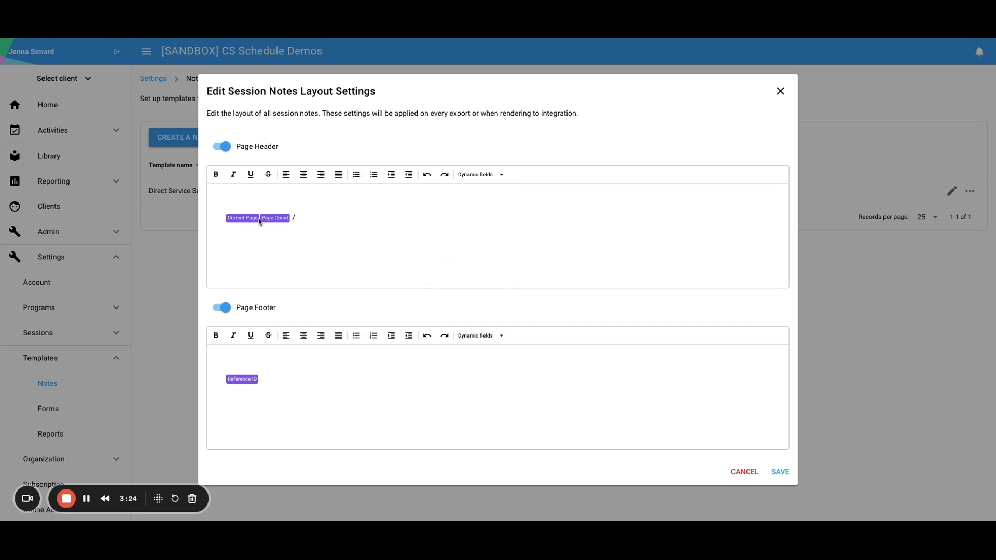
type("/")
left_click(780, 471)
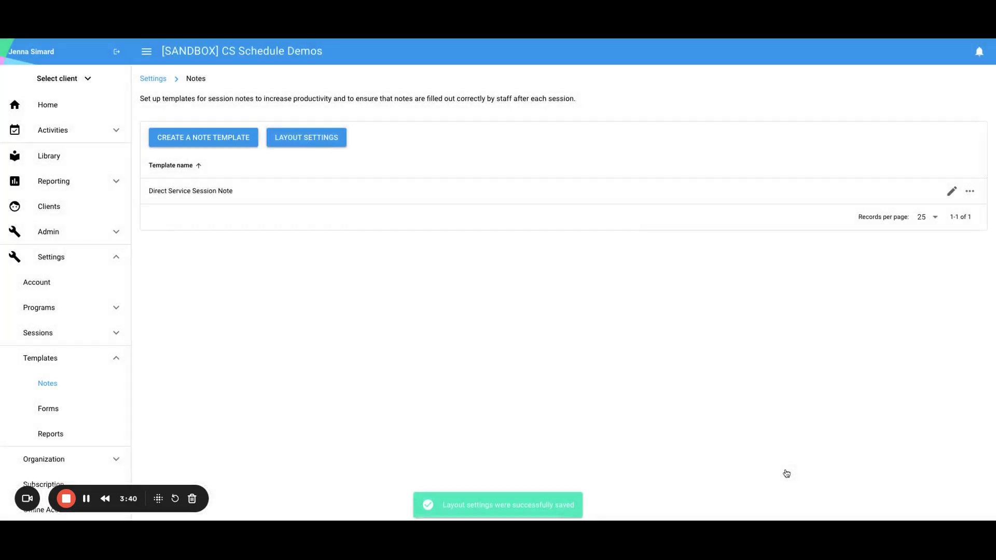
Start a new note template and assign it the Session and Supervision activity types
left_click(204, 140)
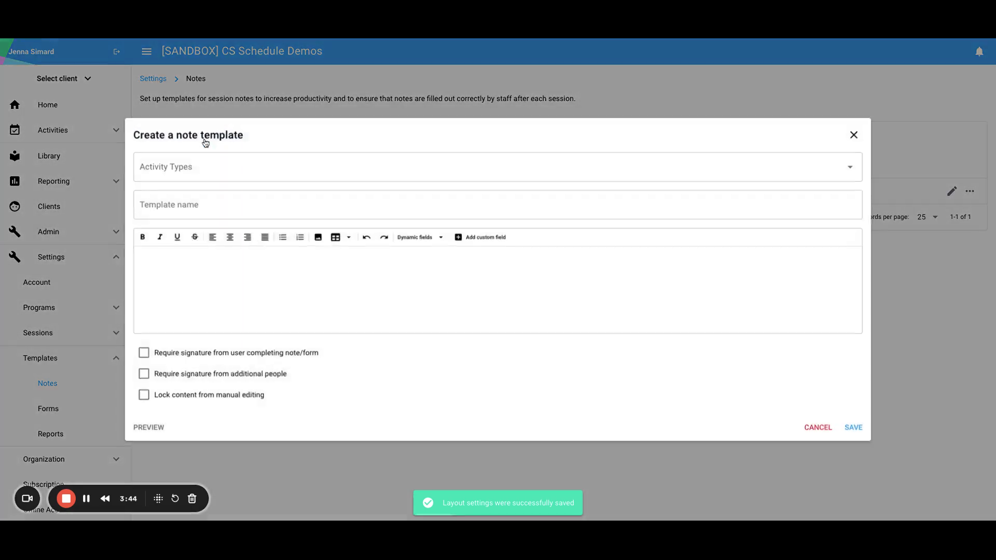
left_click(251, 169)
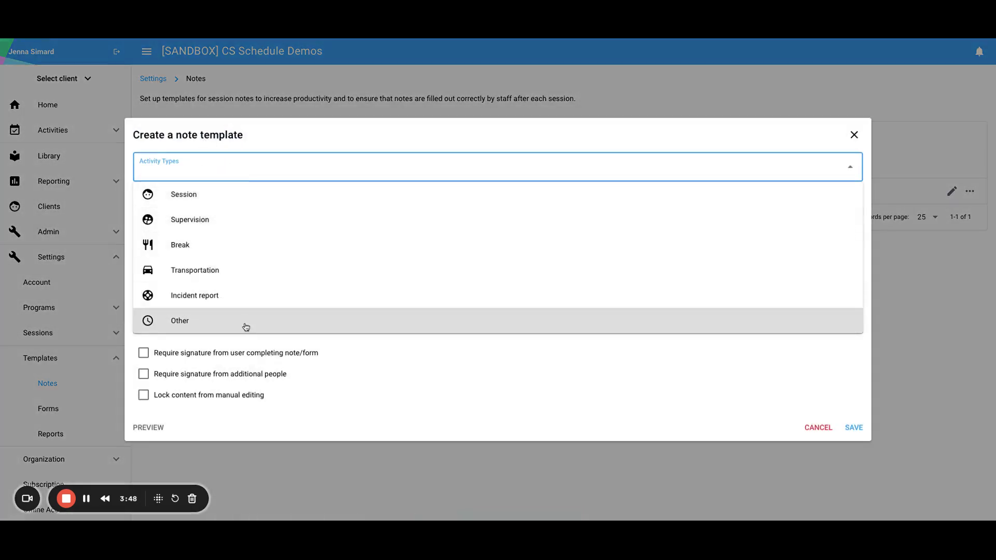
left_click(244, 199)
left_click(225, 227)
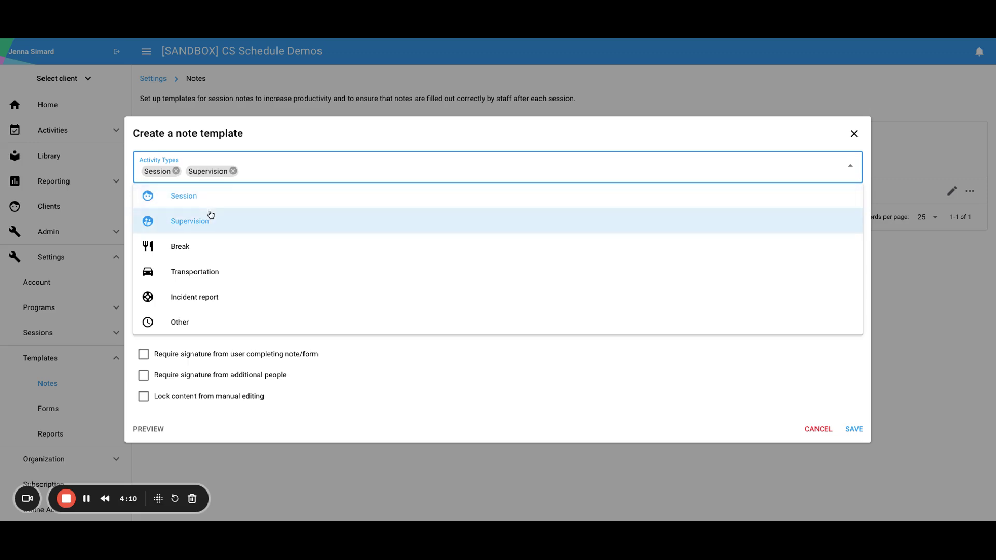
left_click(681, 167)
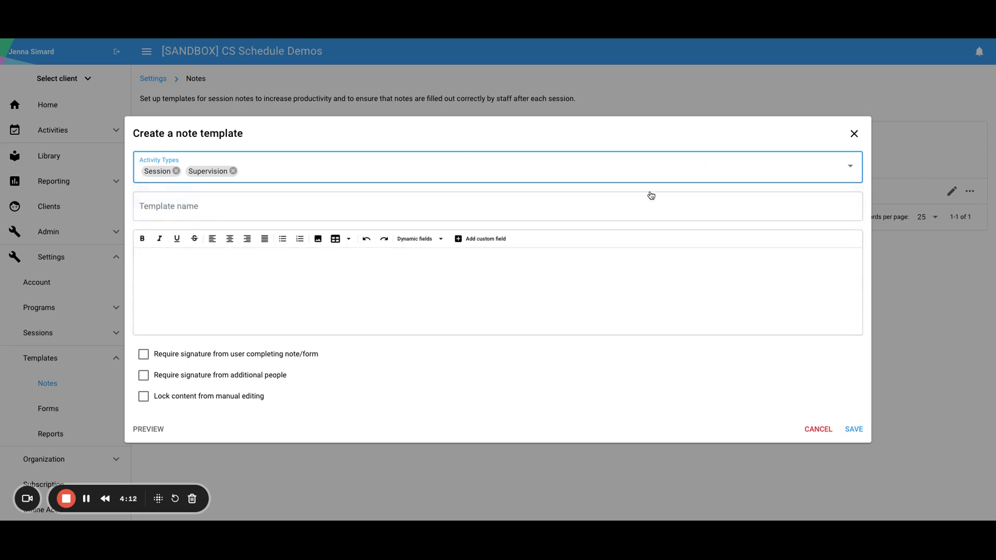
Name the new note template "Supervision SOAP Note" and save it
left_click(584, 213)
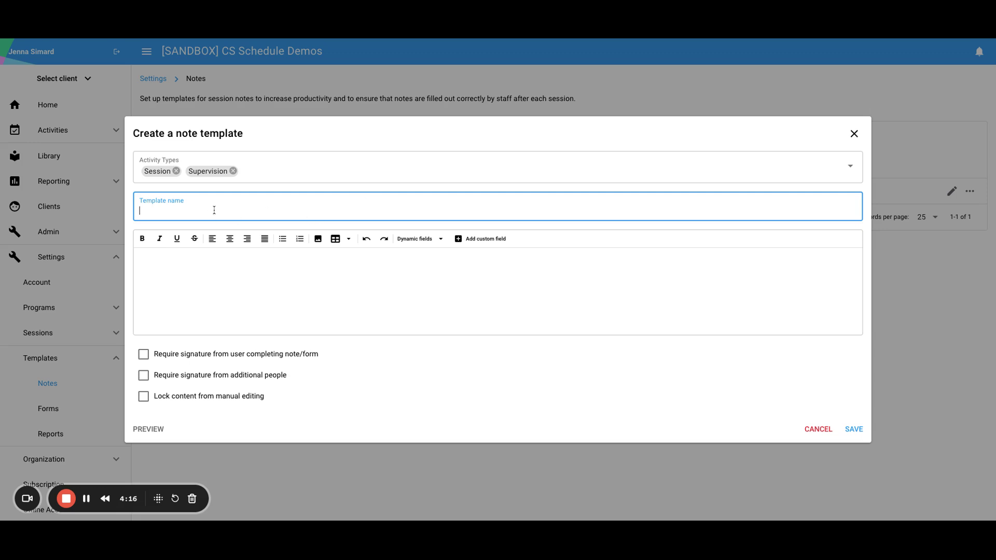
type("Supervision SOAP")
key("BackSpace")
type("AP Note")
left_click(856, 431)
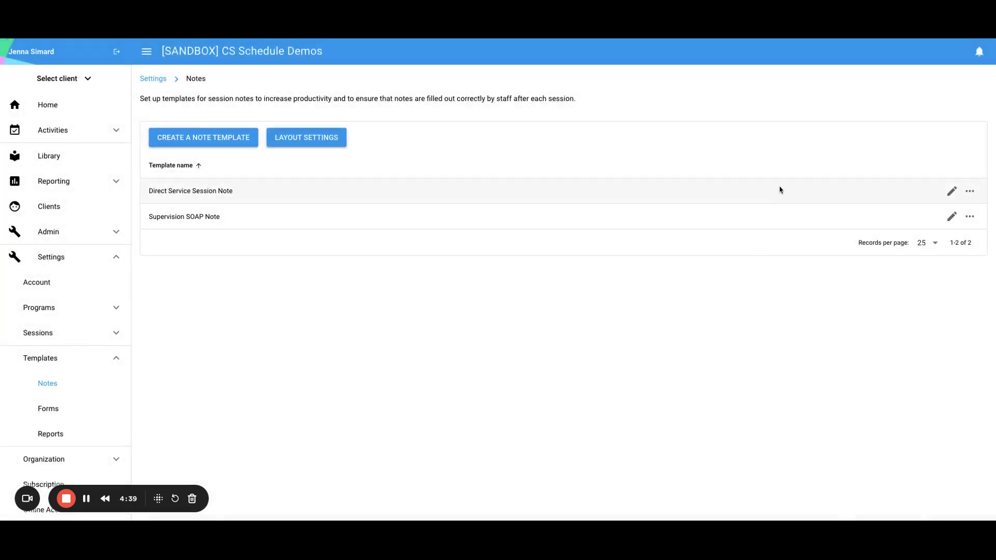
Open the Direct Service Session Note template for editing and insert the Hi Rasmus logo image on a new line above its title
left_click(953, 195)
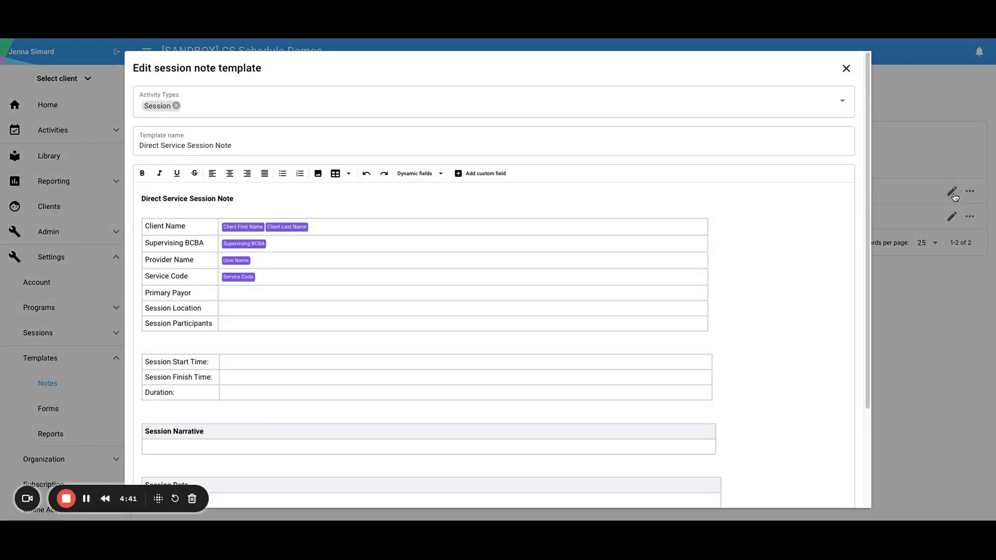
scroll(496, 309, "down", 1)
scroll(468, 277, "up", 1)
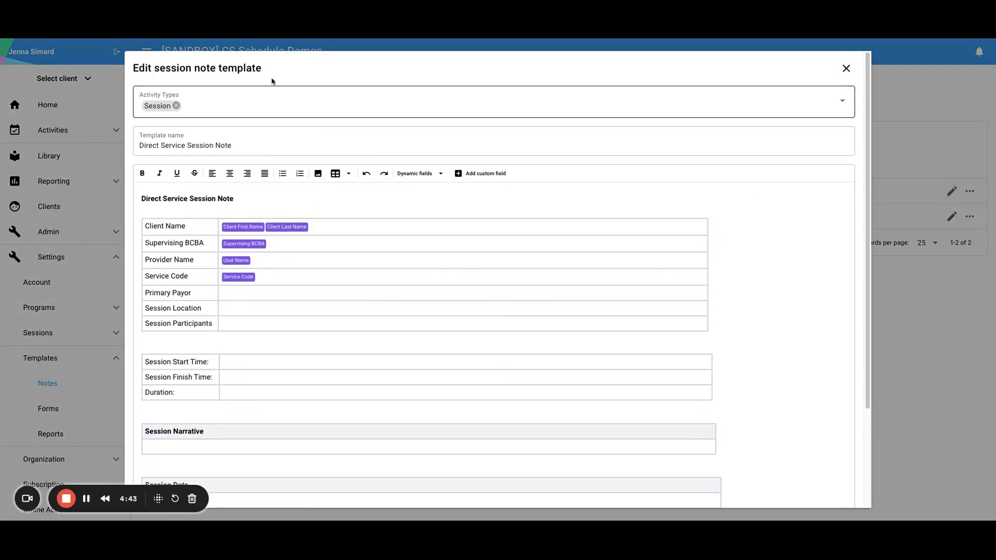
scroll(348, 209, "down", 1)
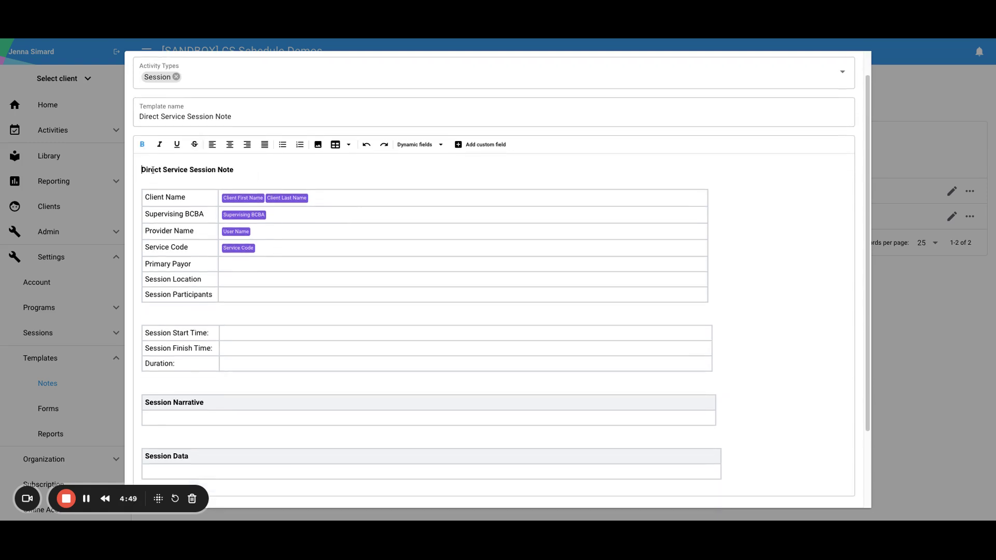
key("Return")
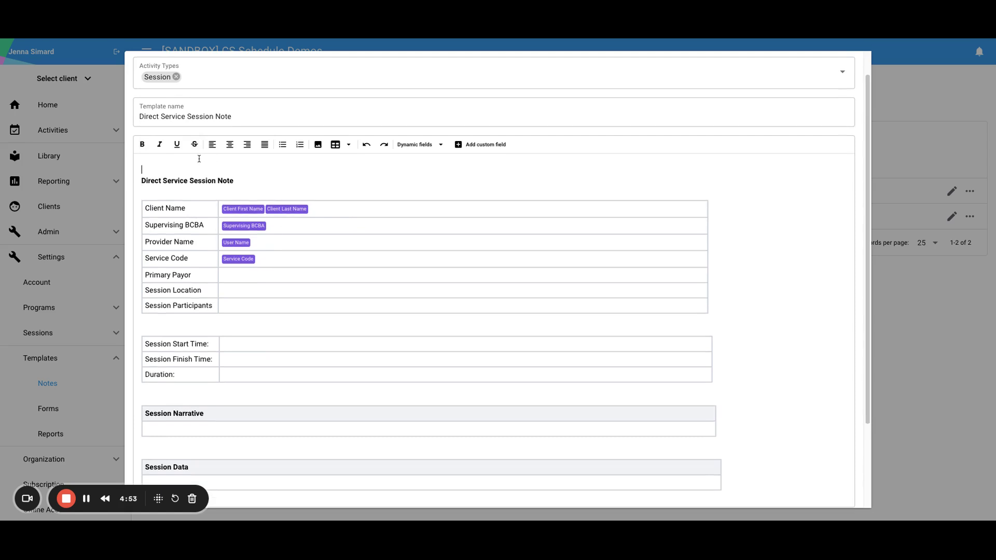
left_click(320, 148)
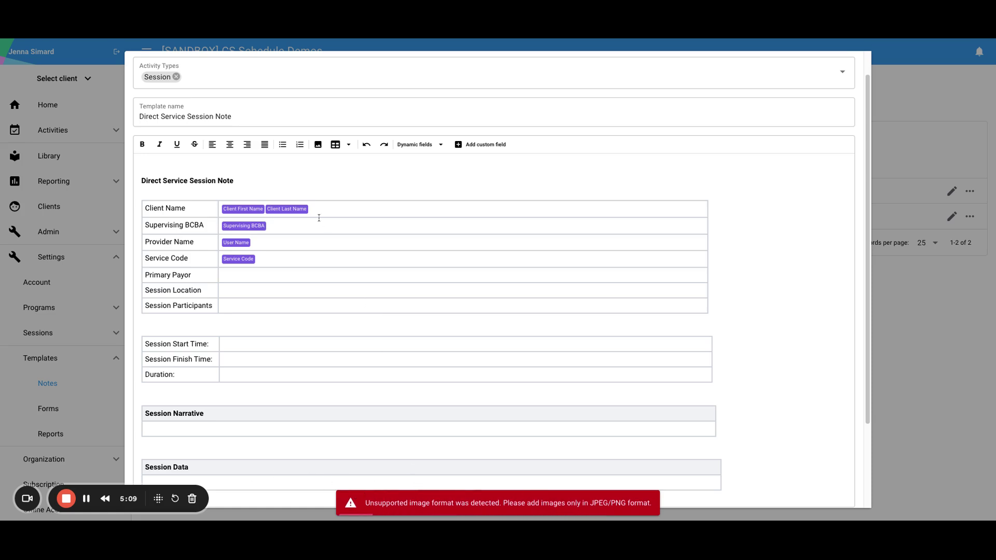
left_click(177, 167)
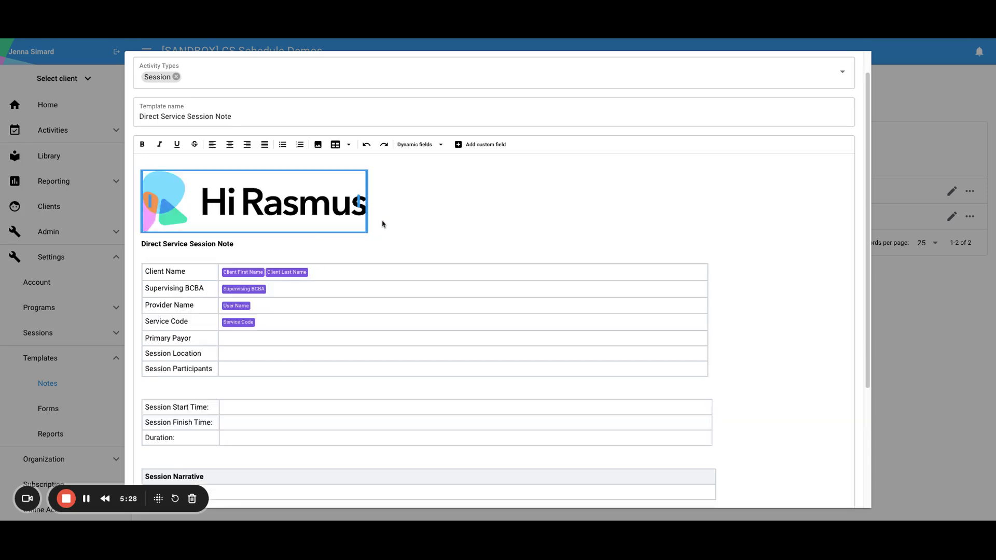
left_click(318, 250)
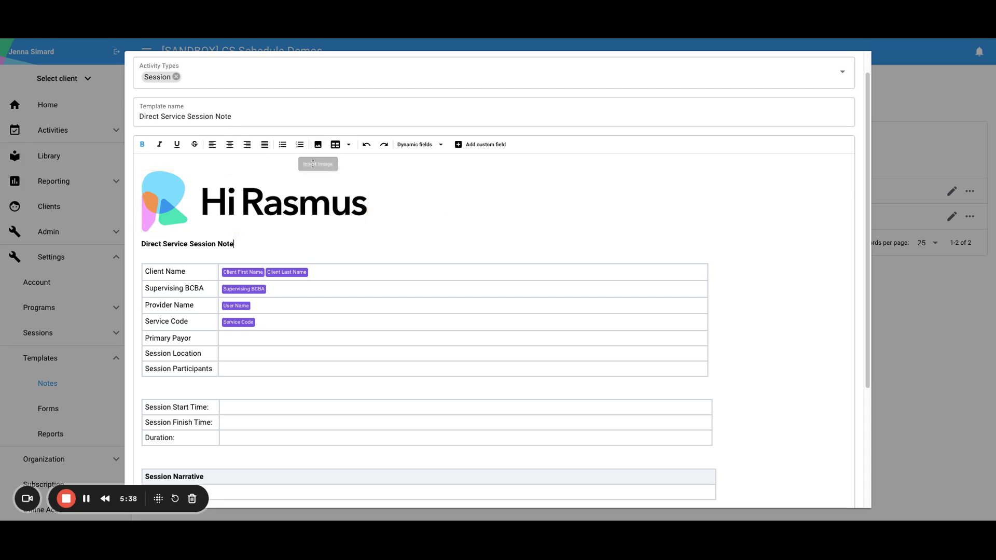
Examine the tables in the session note template and the options for inserting a table and editing an existing one
scroll(283, 239, "down", 1)
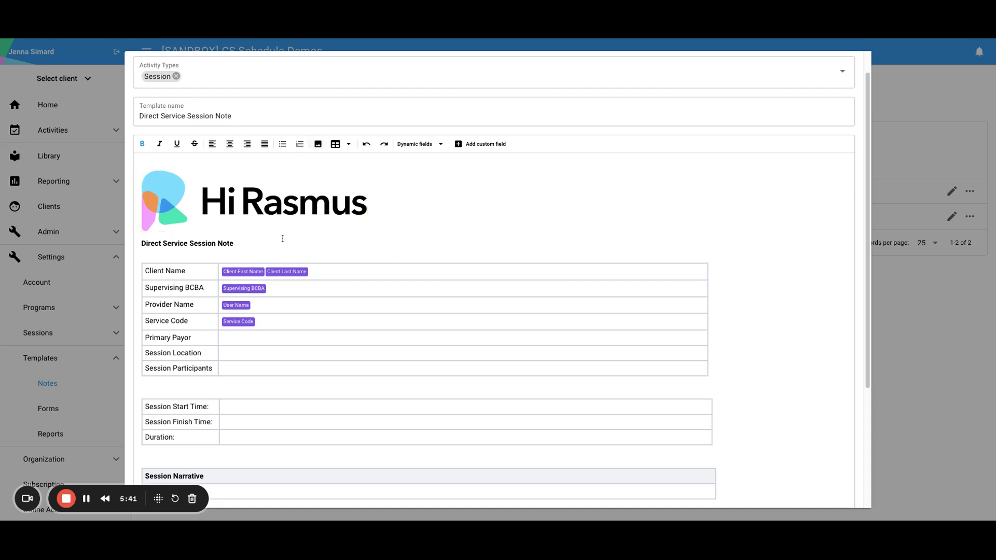
scroll(282, 239, "down", 3)
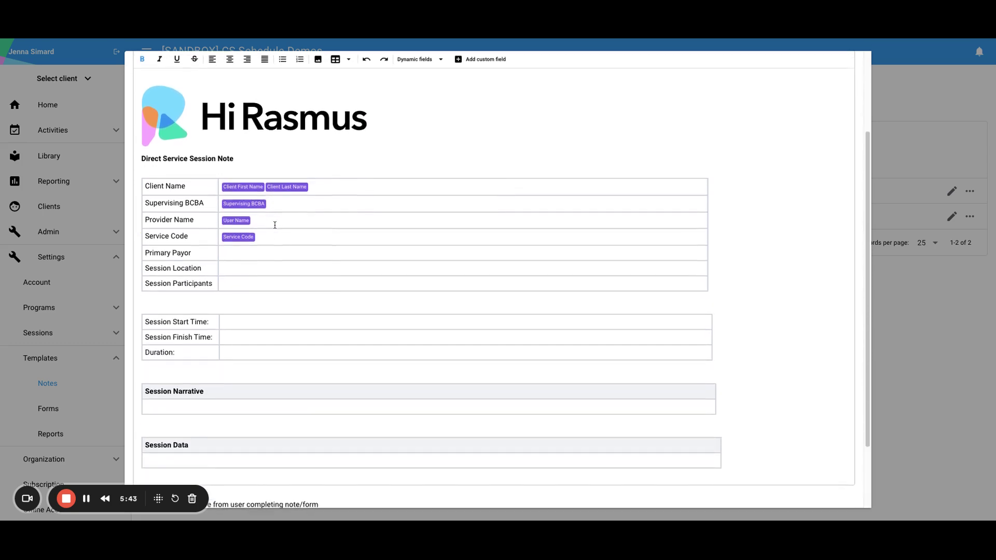
scroll(275, 225, "up", 2)
scroll(275, 225, "down", 3)
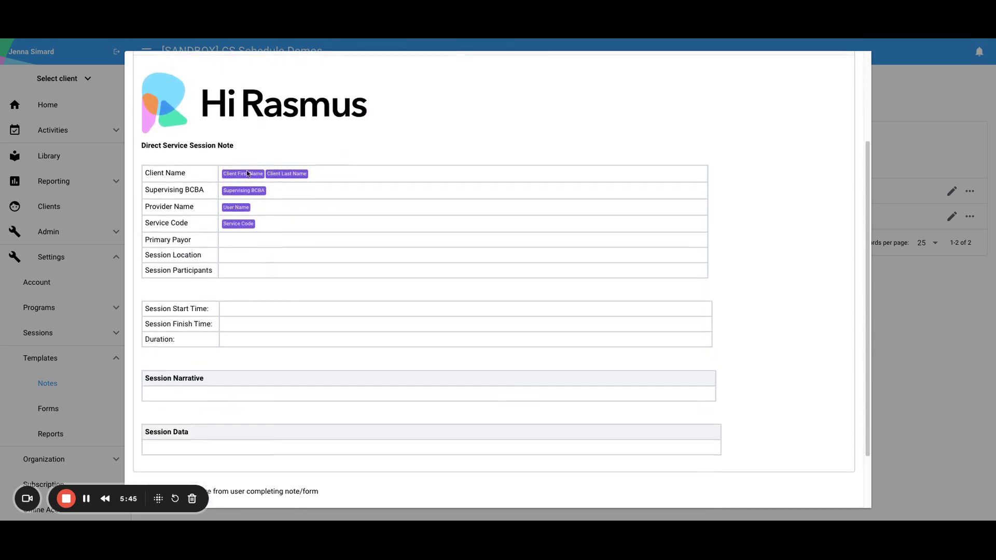
scroll(247, 174, "down", 1)
scroll(210, 152, "up", 2)
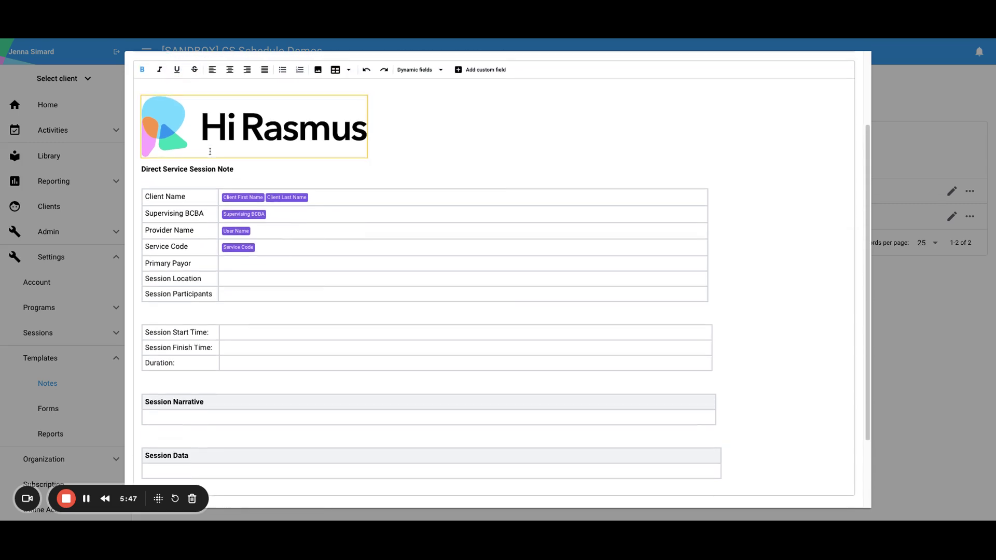
left_click(350, 71)
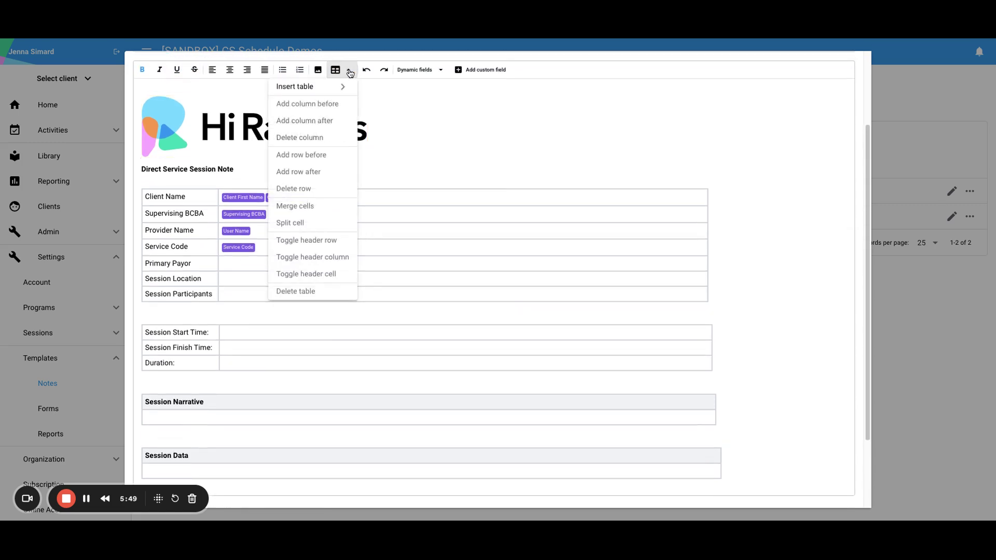
mouse_move(344, 88)
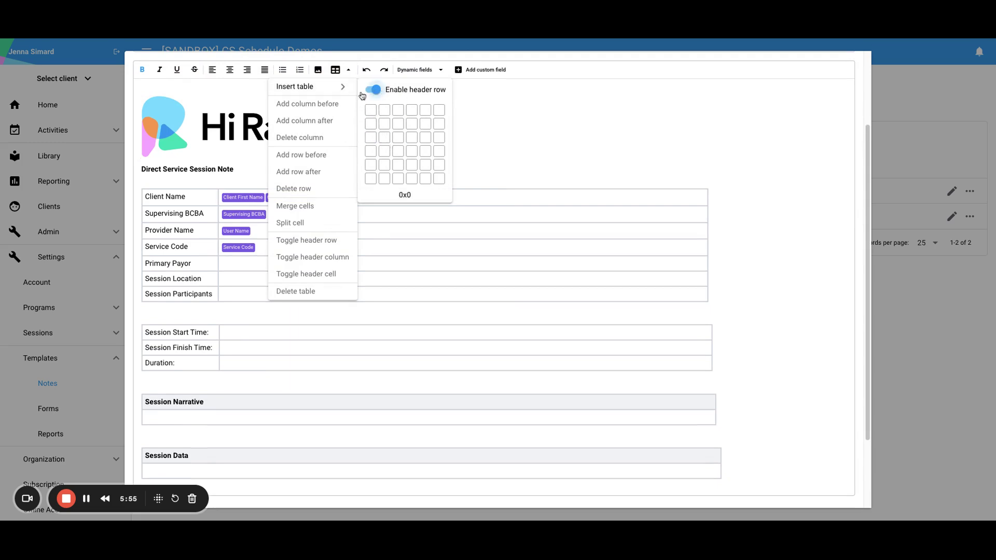
left_click(515, 124)
left_click(193, 197)
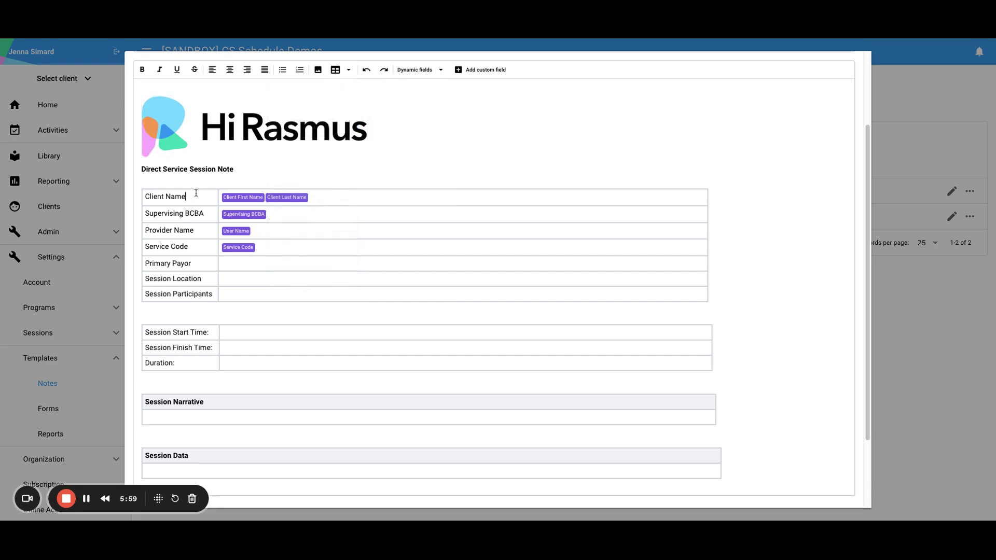
left_click(349, 70)
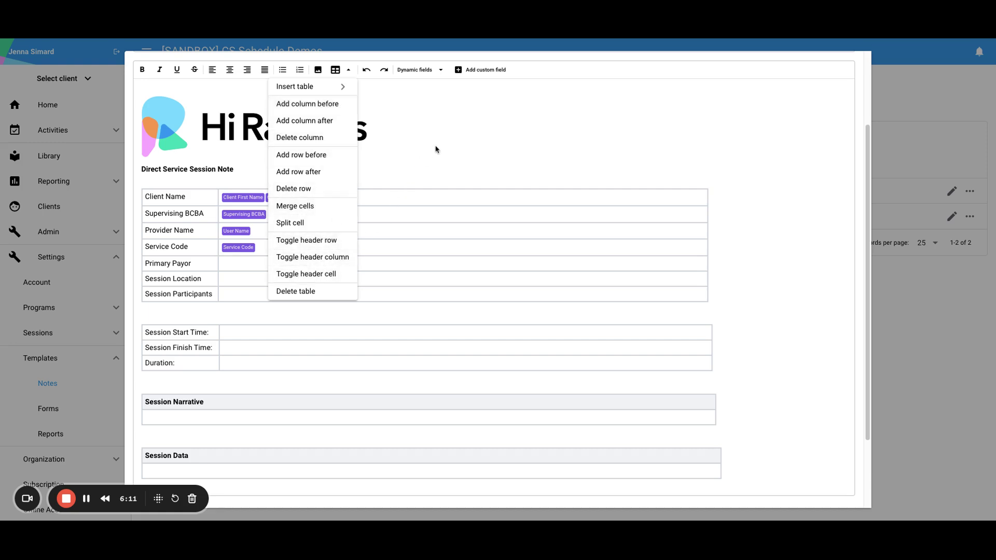
left_click(411, 197)
Center the Hi Rasmus logo above the note title
scroll(412, 220, "up", 2)
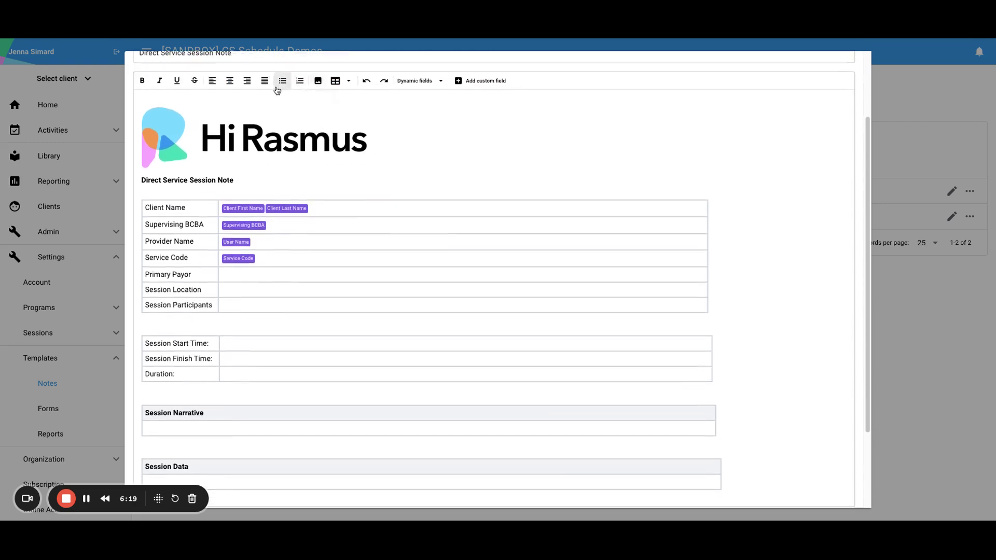
left_click(221, 141)
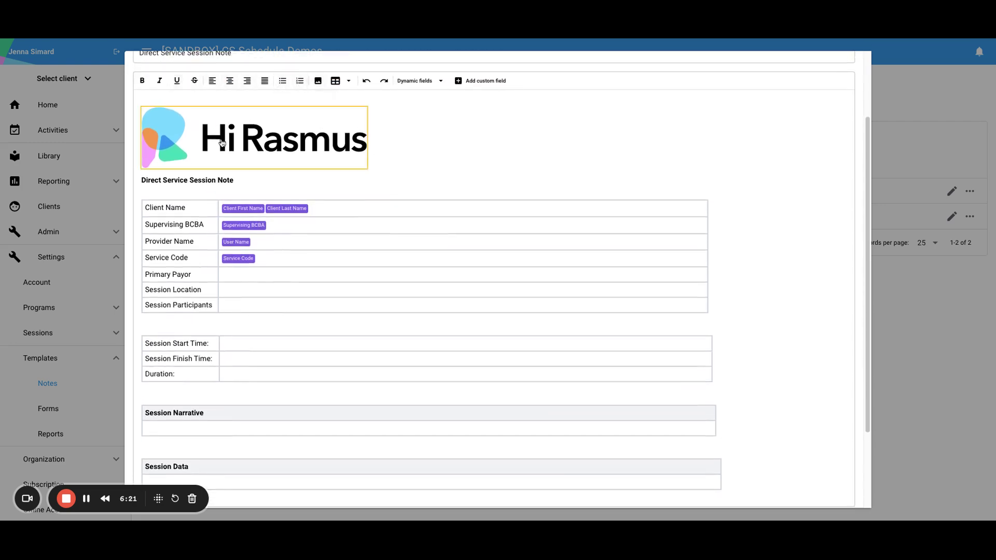
left_click(231, 81)
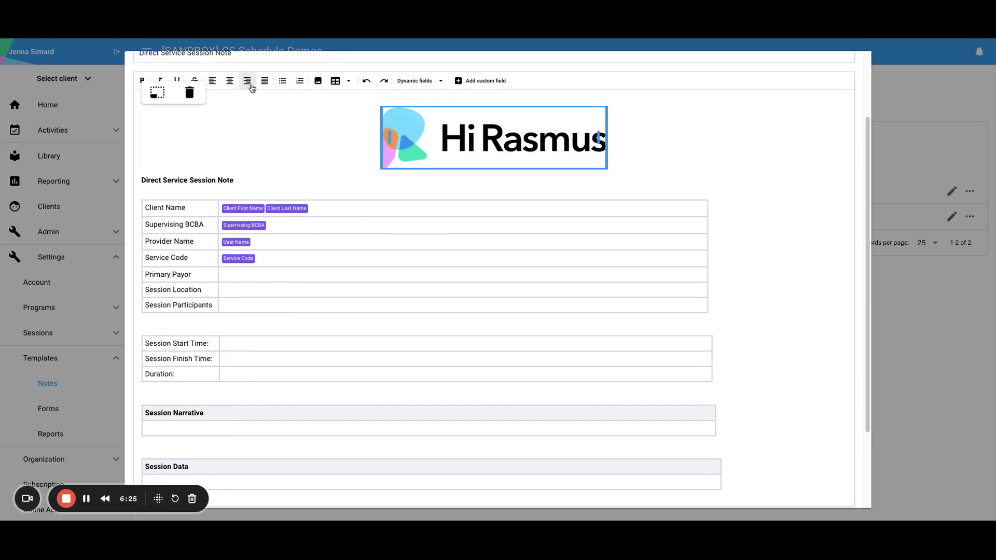
left_click(285, 137)
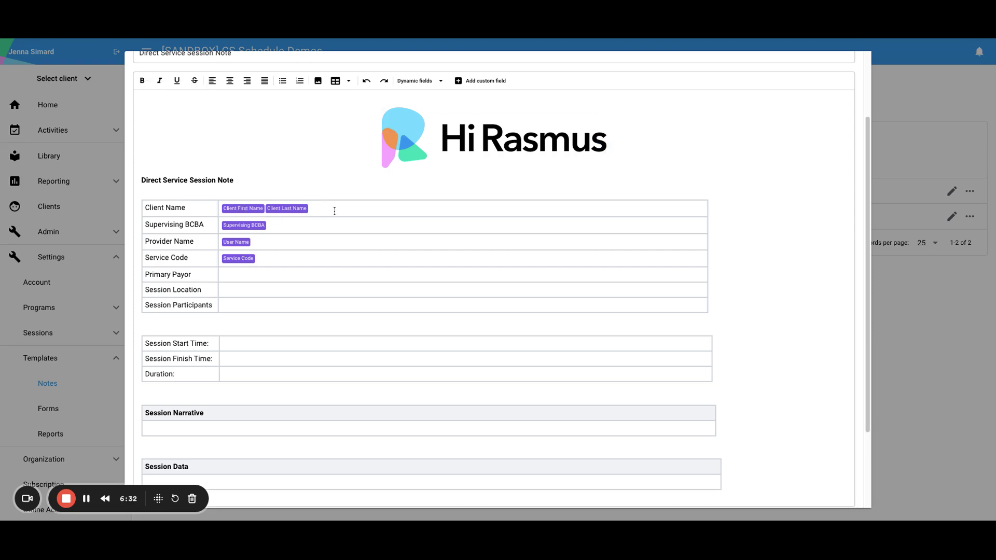
Examine the note's table layout and the Client dynamic fields, looking for one that suits the Primary Payor row
scroll(335, 211, "down", 1)
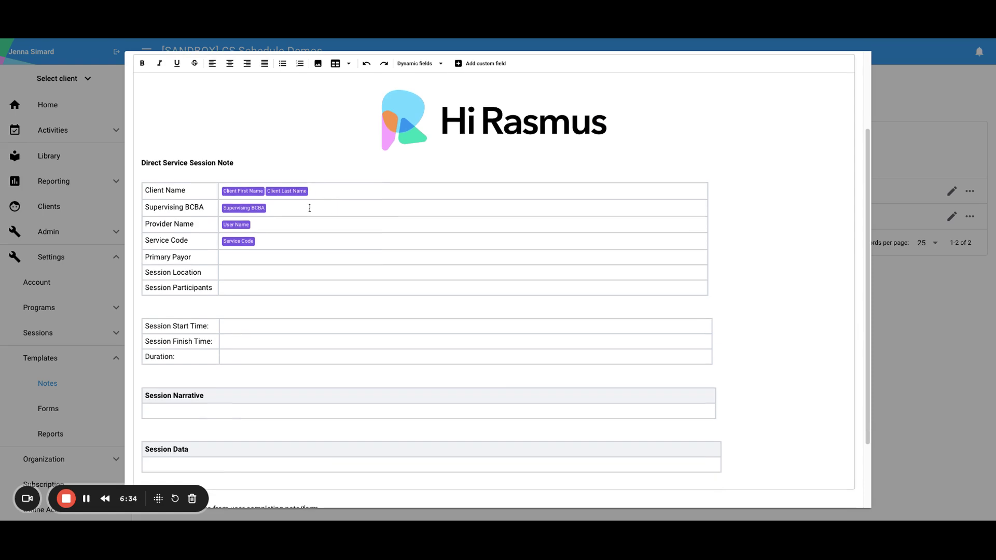
scroll(309, 208, "down", 1)
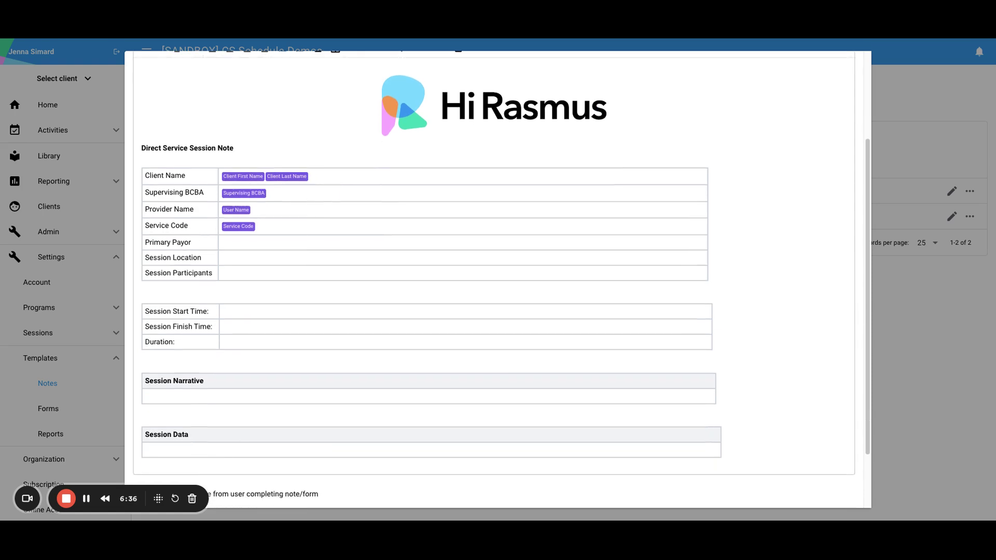
scroll(307, 178, "up", 2)
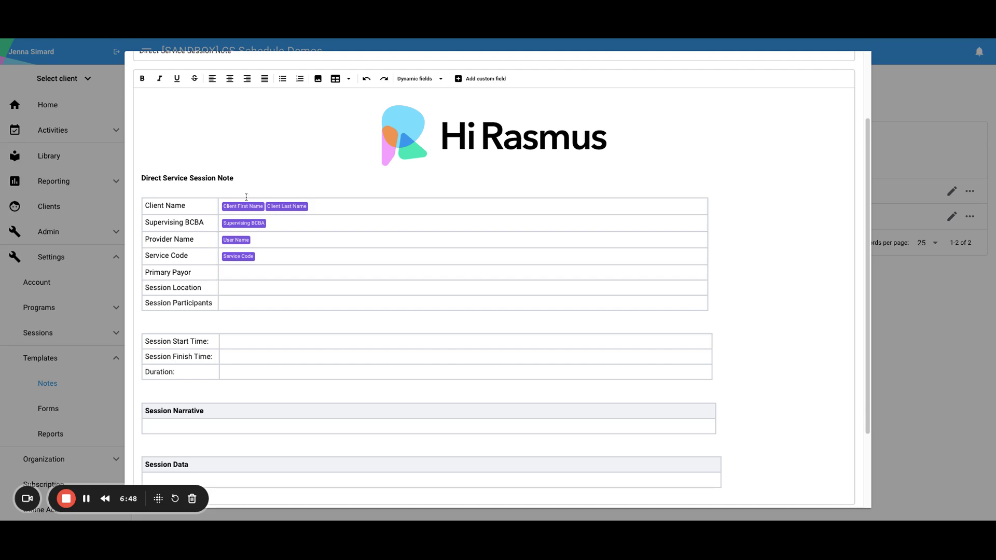
left_click(439, 83)
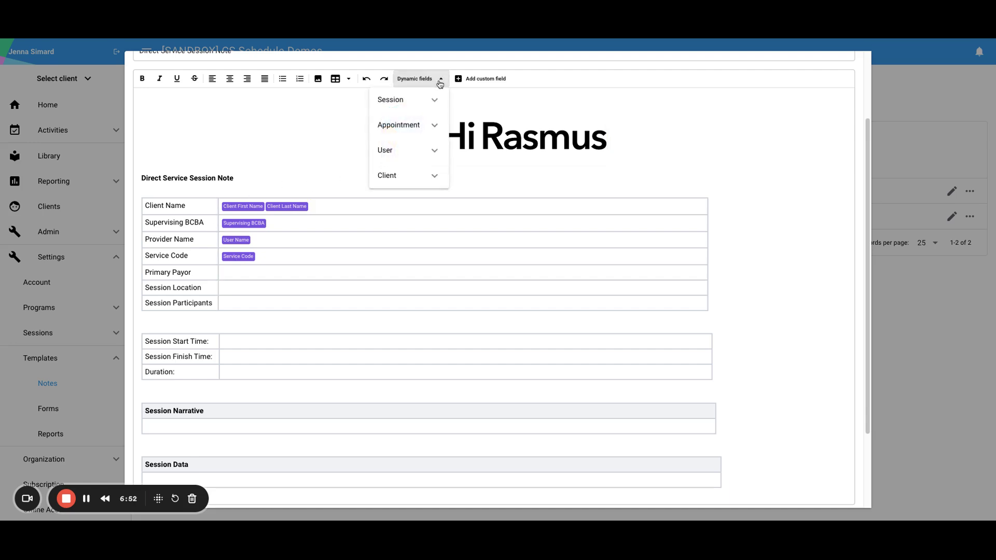
left_click(436, 176)
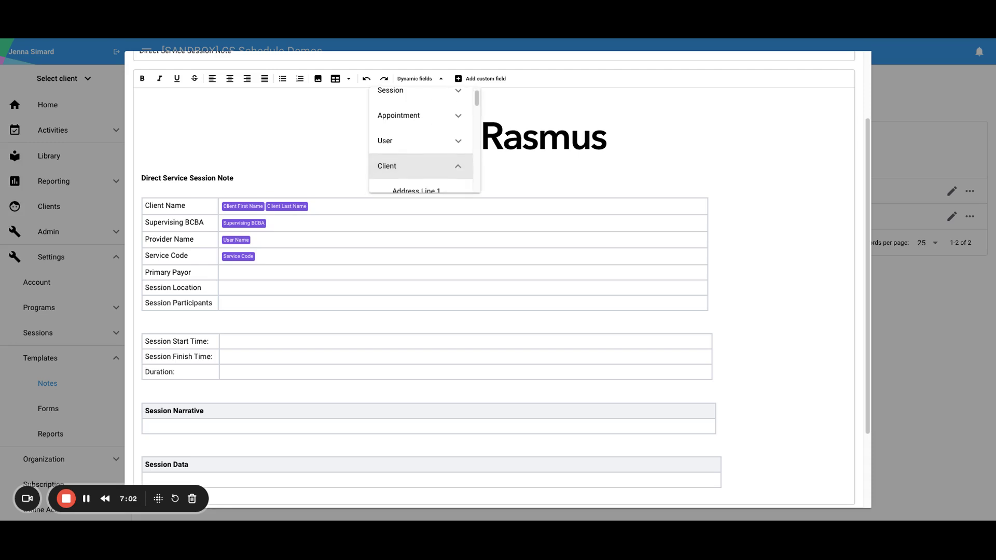
scroll(459, 119, "down", 2)
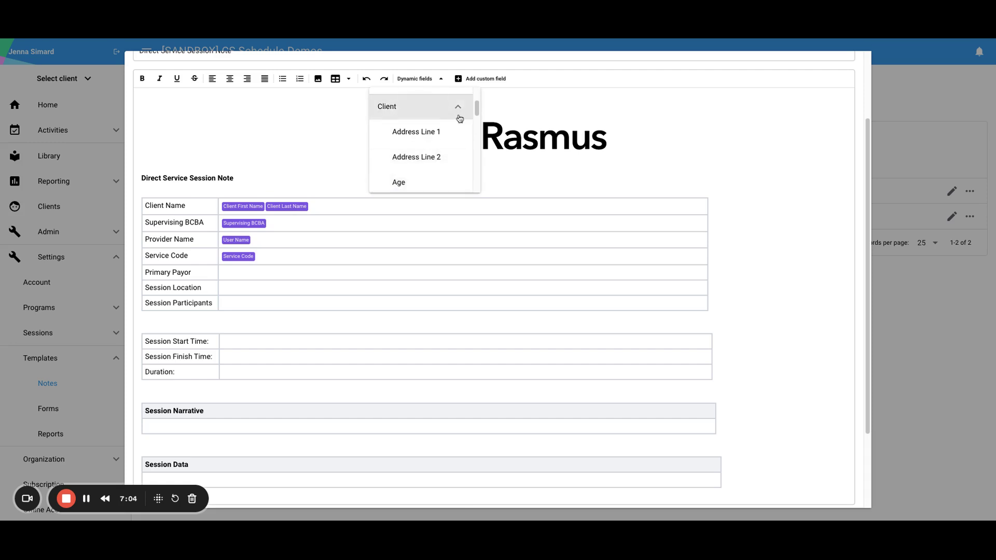
scroll(459, 119, "down", 3)
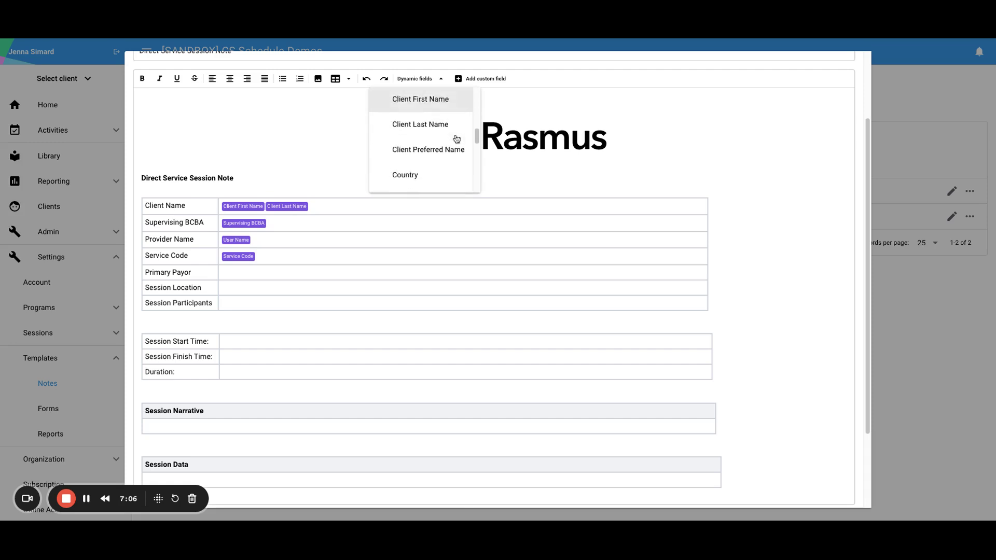
scroll(456, 139, "down", 5)
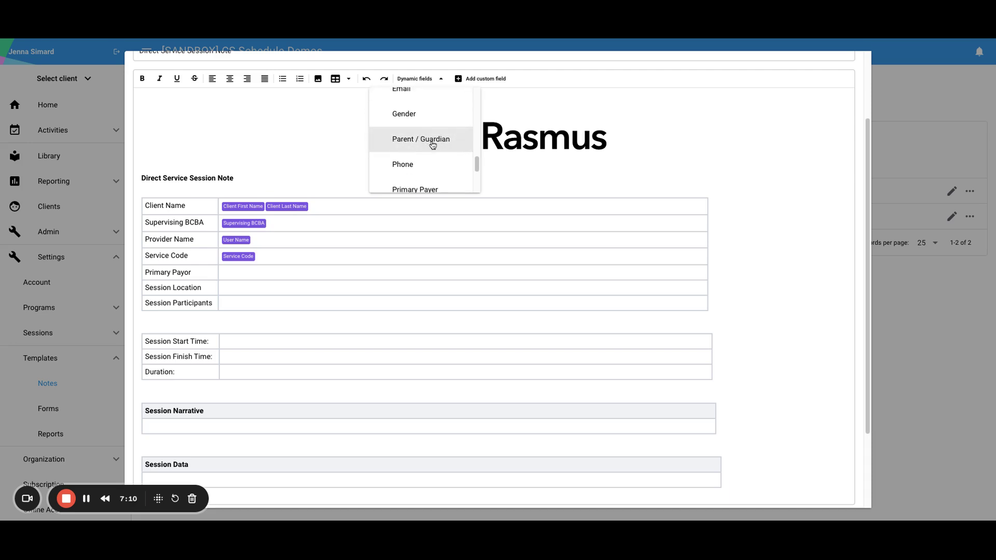
scroll(432, 143, "down", 1)
scroll(433, 145, "down", 2)
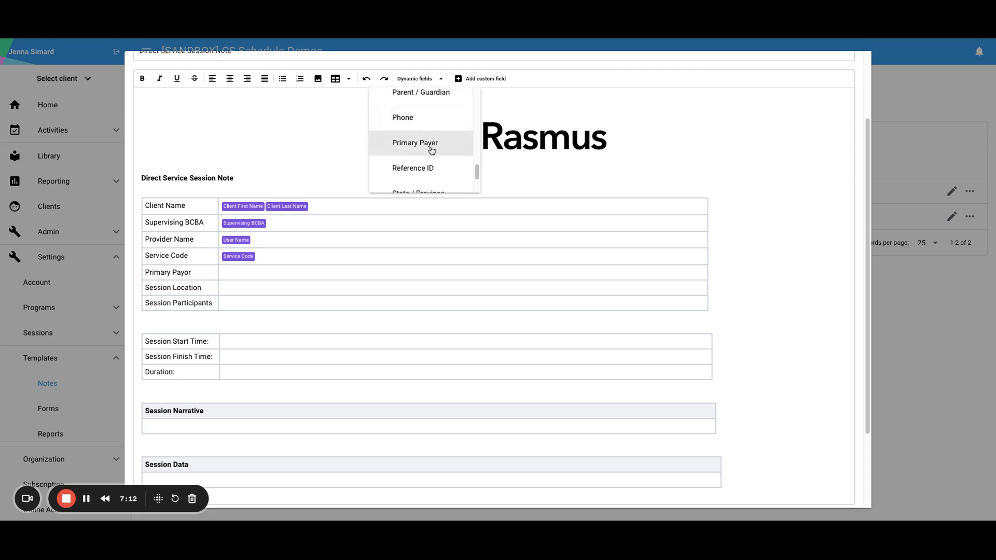
left_click(240, 275)
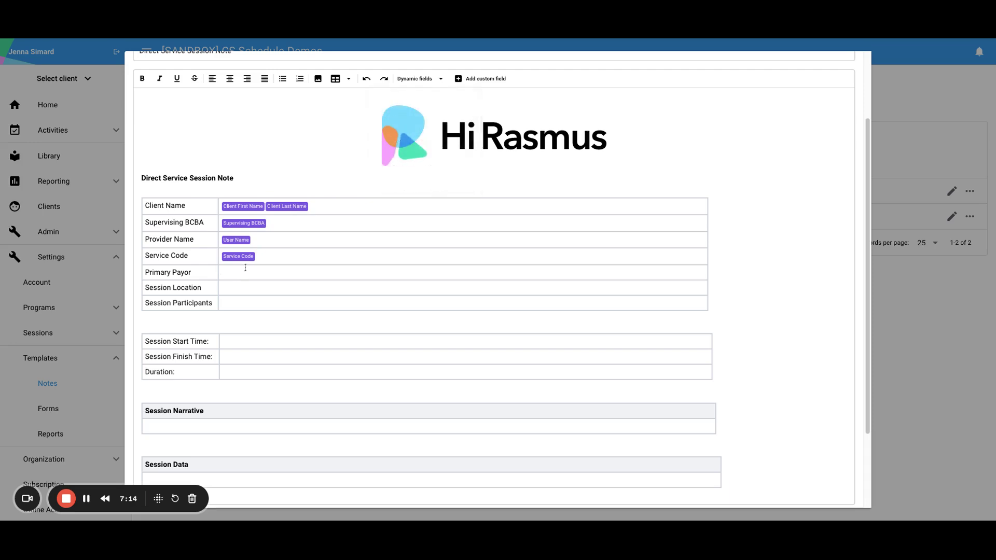
Insert the Client dynamic field Primary Payer into the Primary Payor row
left_click(434, 79)
left_click(434, 176)
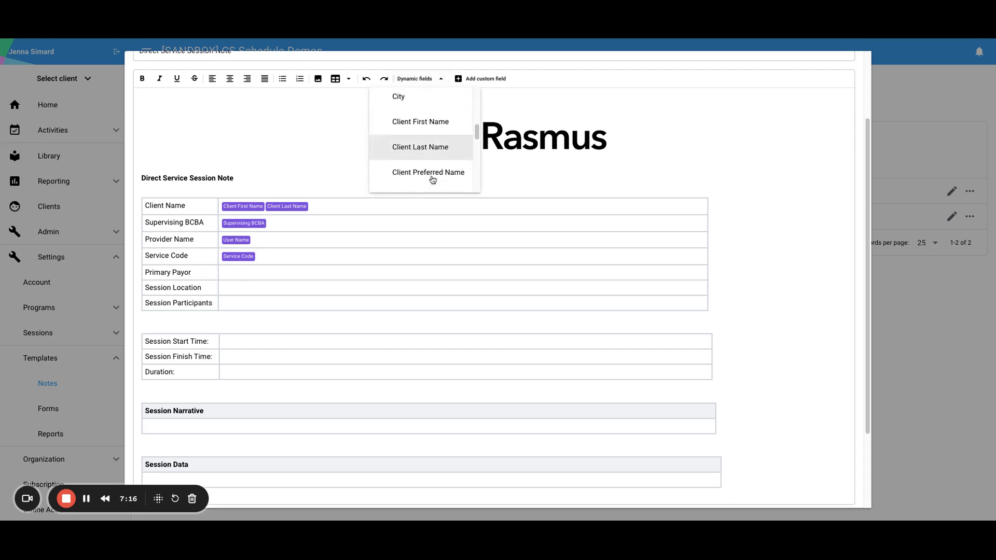
scroll(433, 180, "down", 3)
scroll(433, 180, "down", 5)
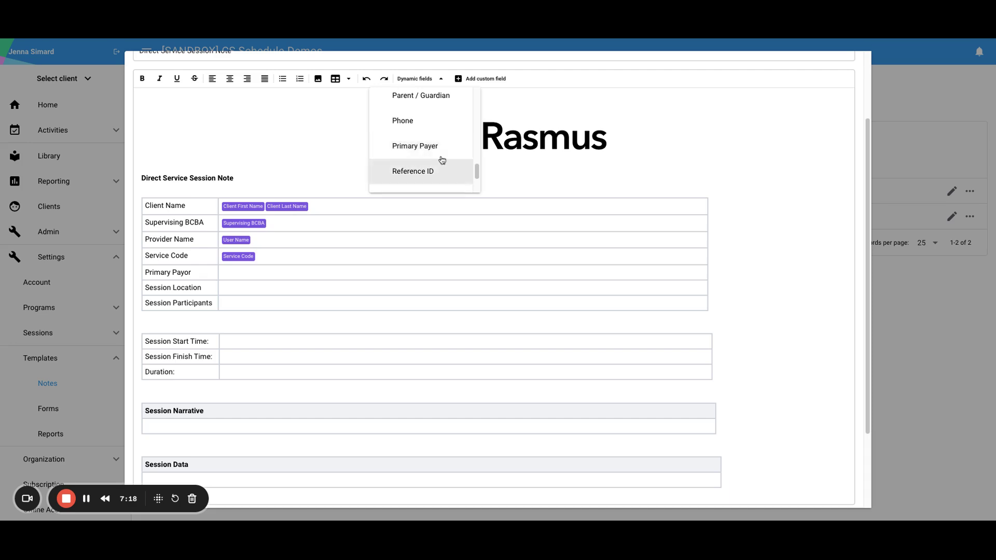
left_click(426, 147)
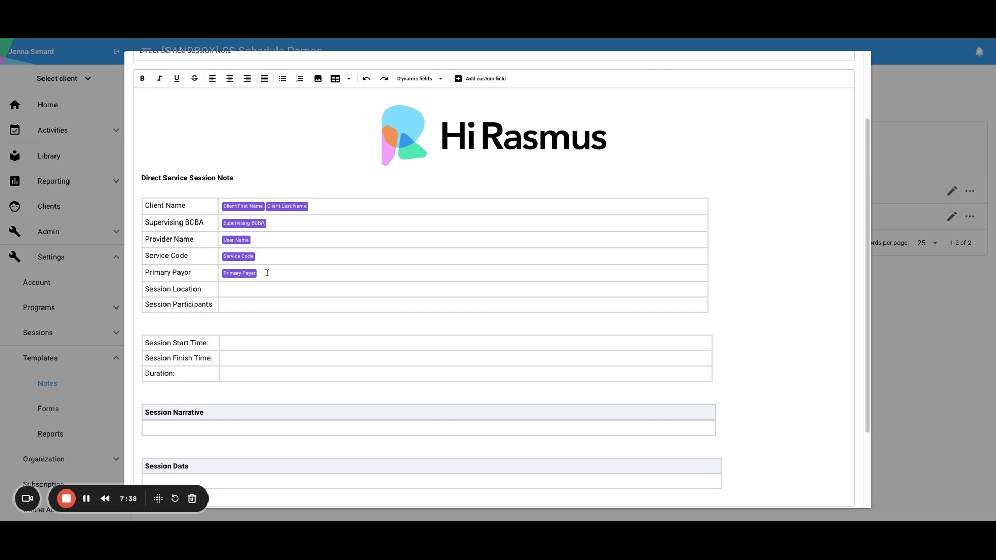
Replace the dynamic field in the Provider Name row with the User Name field from the Session category
left_click(255, 241)
key("BackSpace")
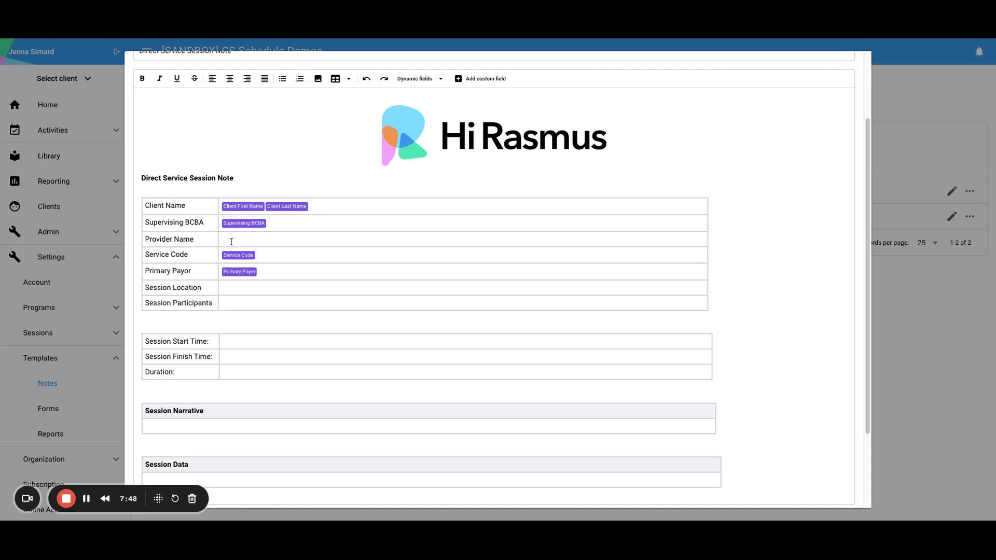
scroll(231, 242, "up", 1)
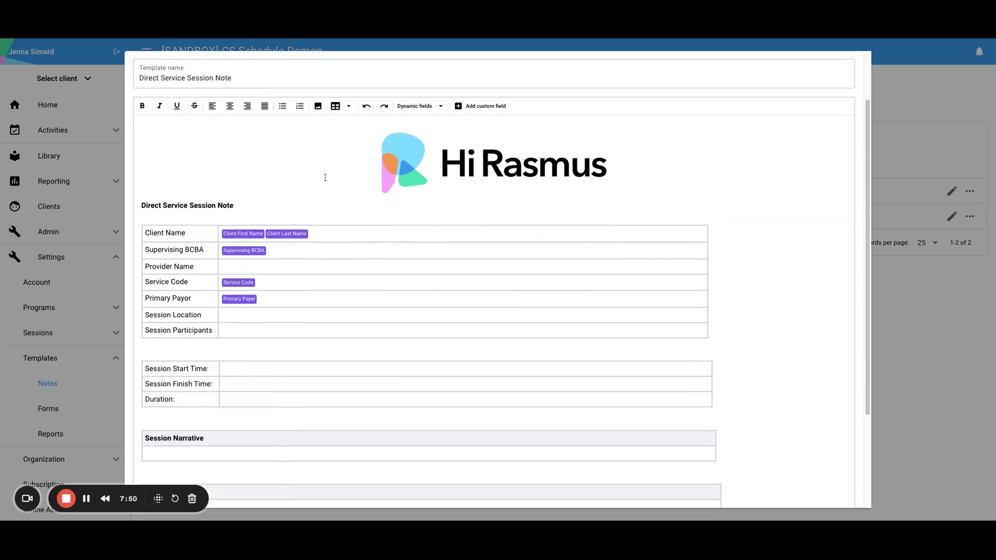
left_click(440, 107)
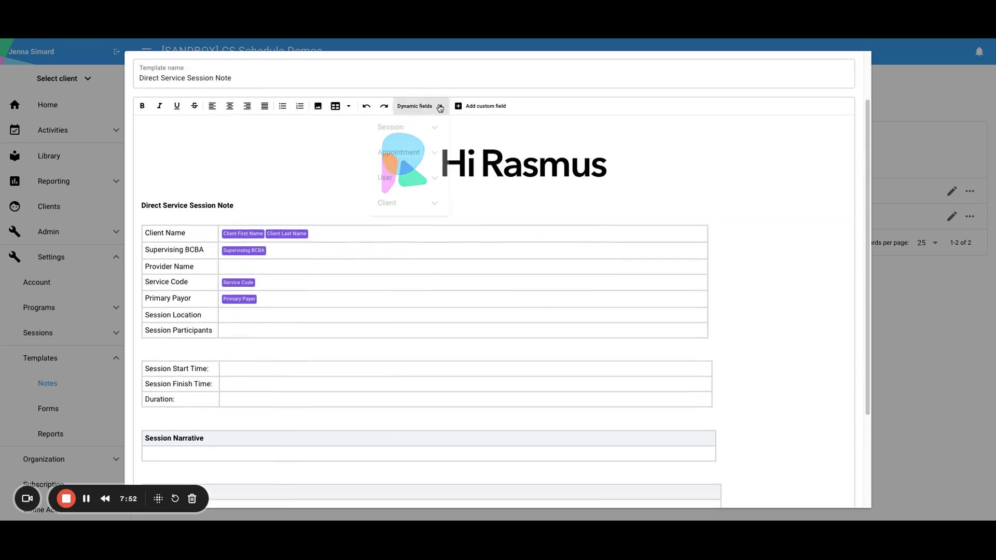
left_click(436, 128)
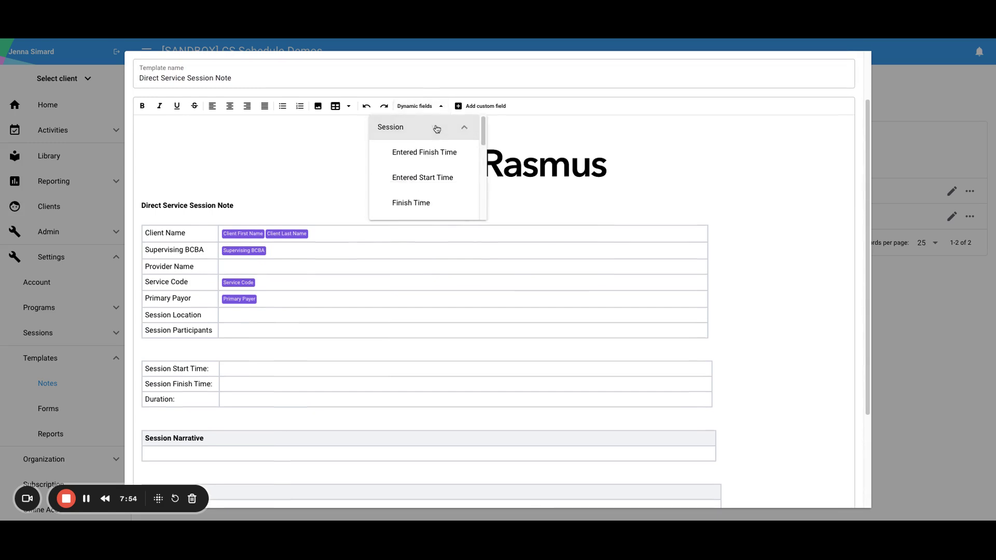
scroll(444, 170, "down", 5)
scroll(444, 171, "down", 2)
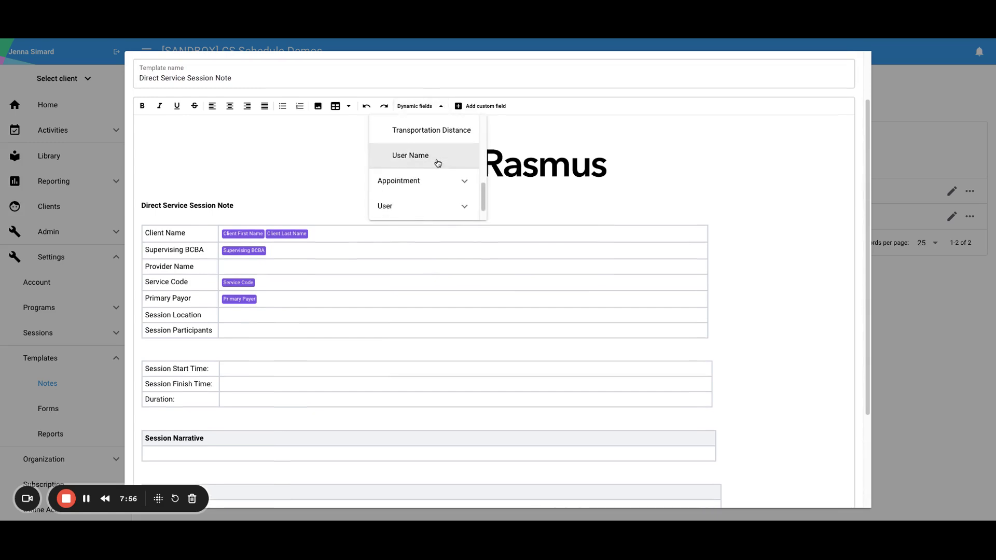
left_click(438, 158)
Examine the dynamic fields offered in the User, Session and Appointment categories
left_click(443, 107)
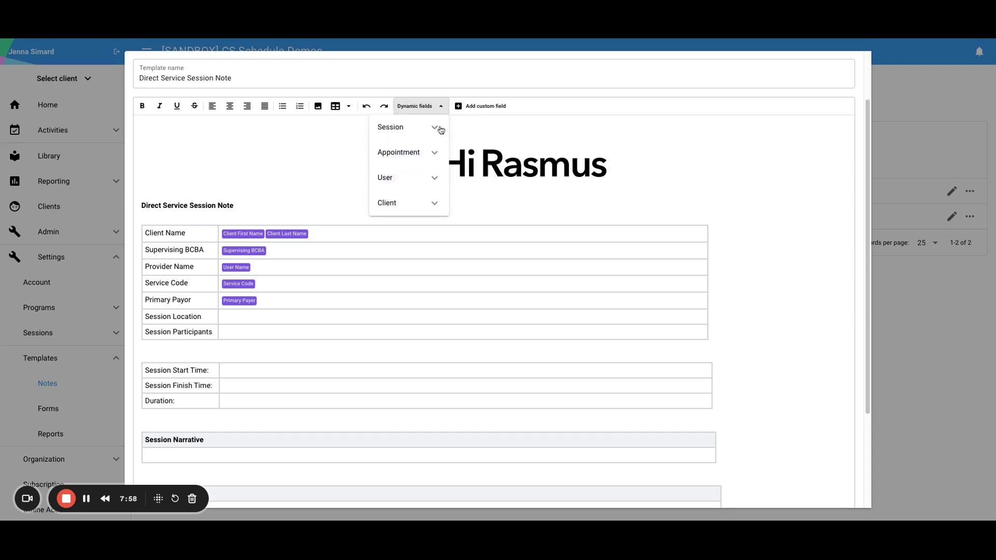
left_click(434, 181)
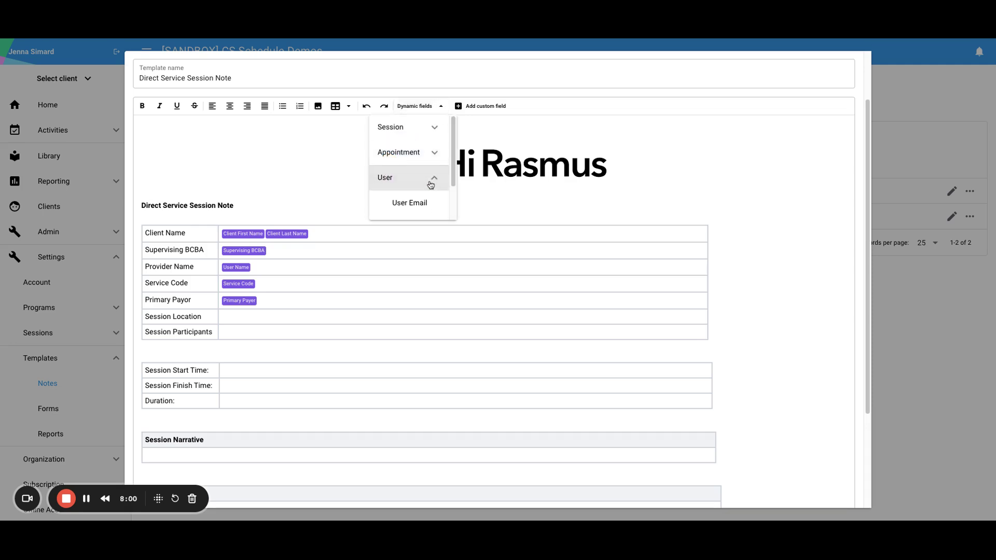
scroll(434, 185, "down", 1)
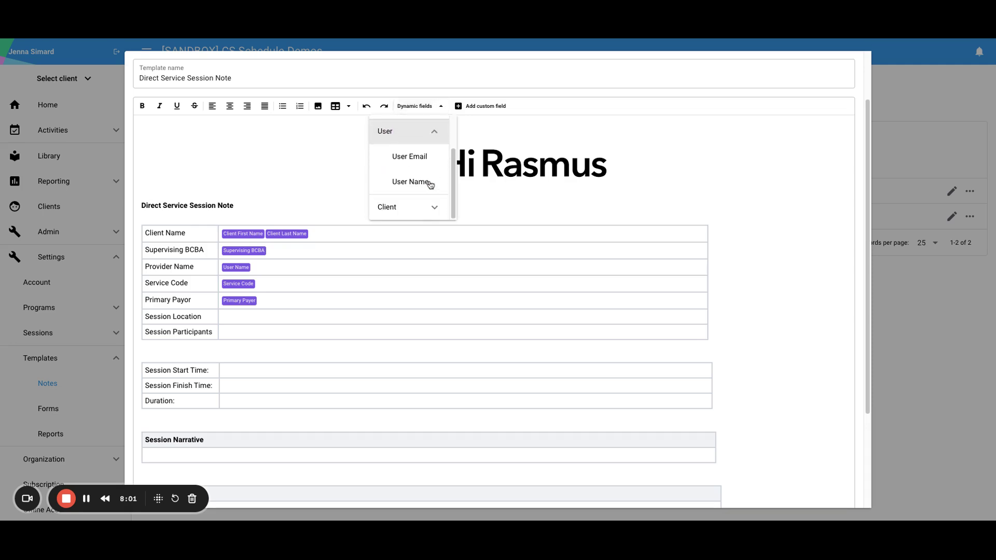
left_click(436, 133)
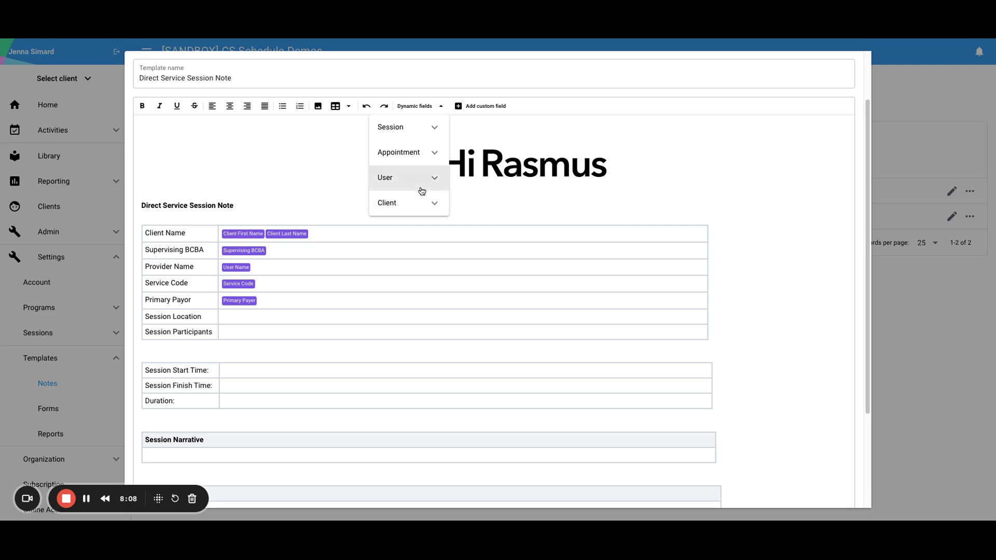
left_click(439, 130)
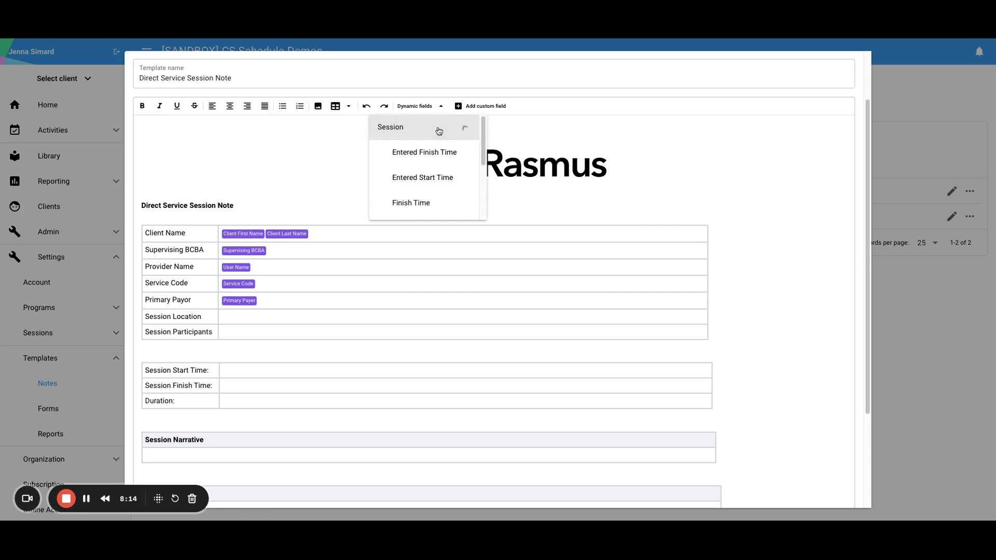
scroll(444, 151, "down", 3)
scroll(444, 151, "down", 5)
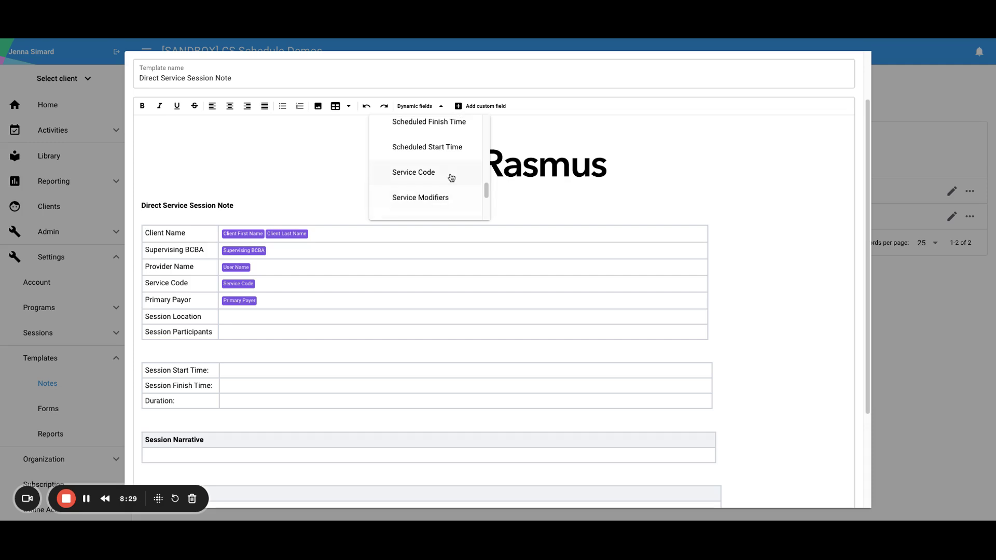
scroll(451, 177, "up", 1)
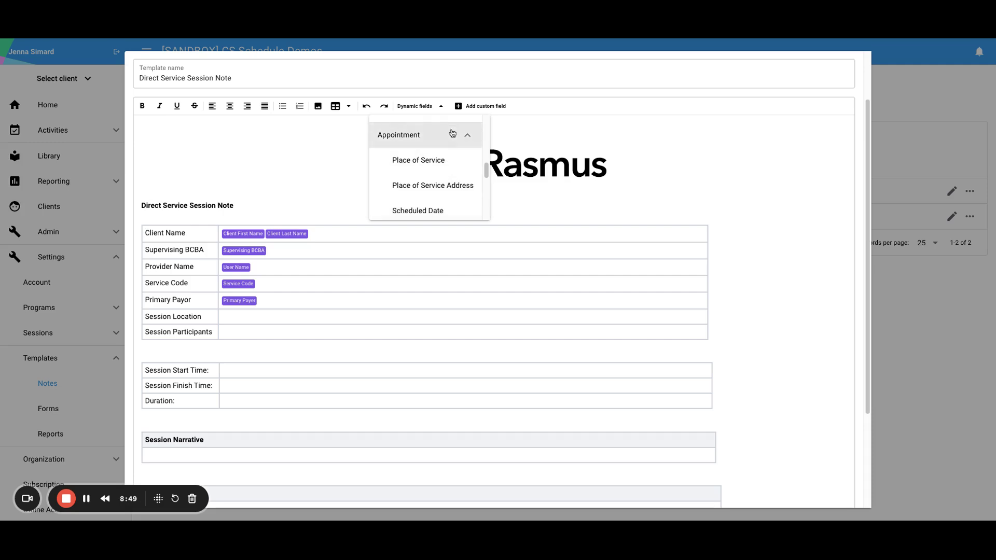
scroll(454, 210, "down", 1)
scroll(456, 210, "up", 1)
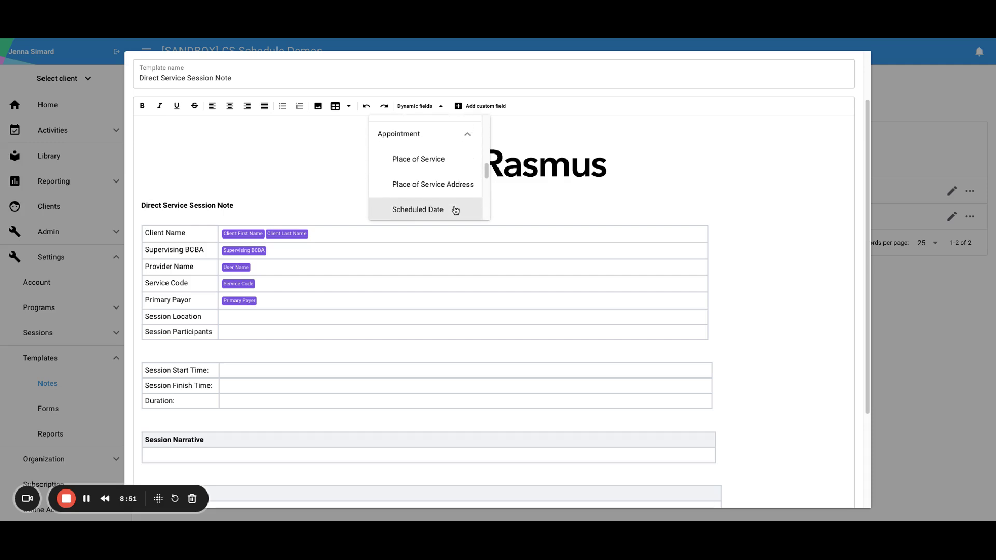
scroll(466, 151, "up", 1)
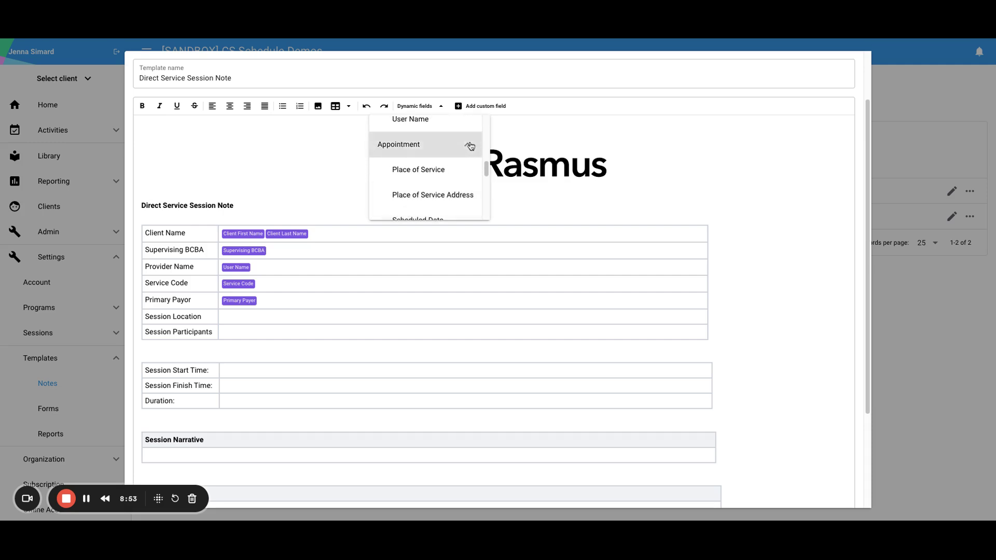
left_click(470, 146)
scroll(467, 152, "up", 3)
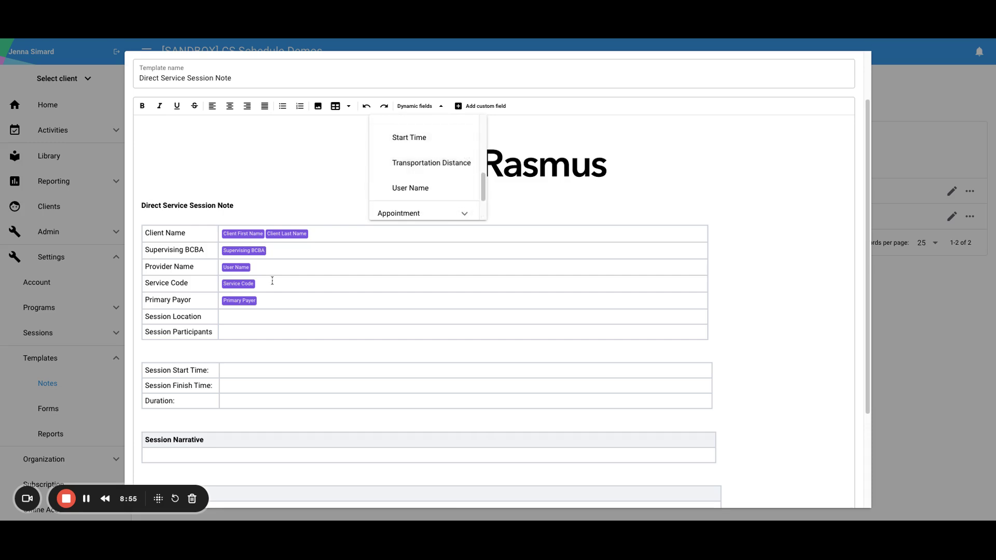
Start a custom field in the Session Location row titled "Session Location (Place of Service)" with the hint "Where did session take place?"
left_click(246, 318)
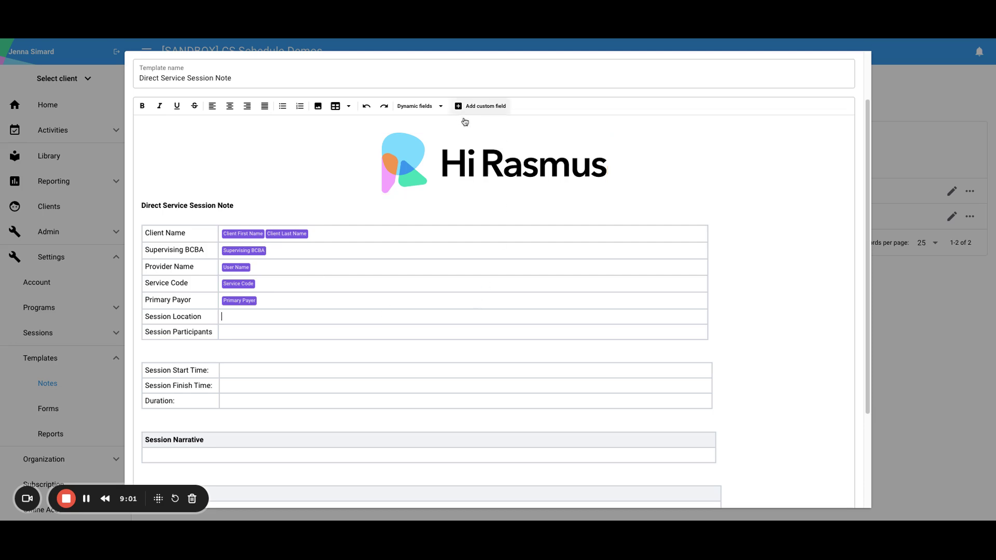
left_click(479, 108)
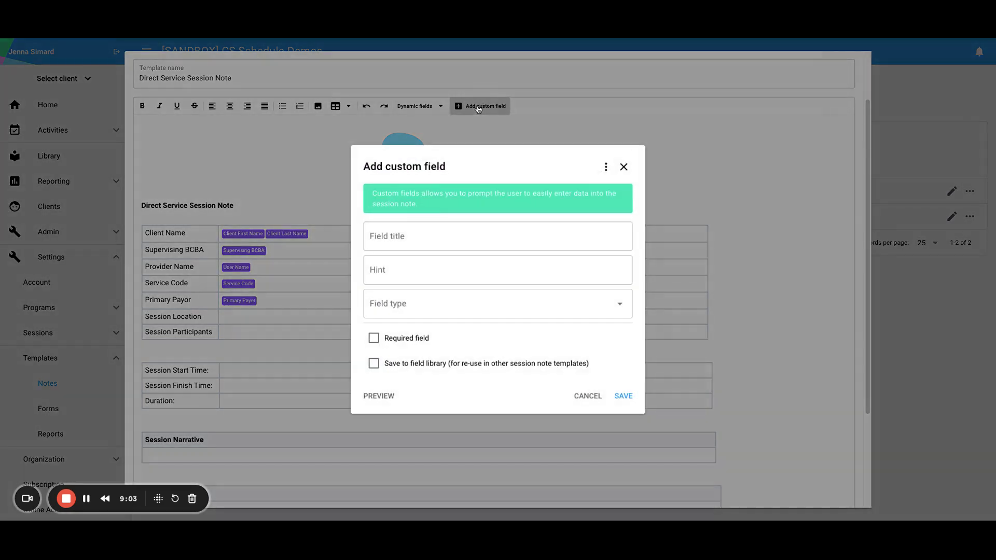
left_click(426, 237)
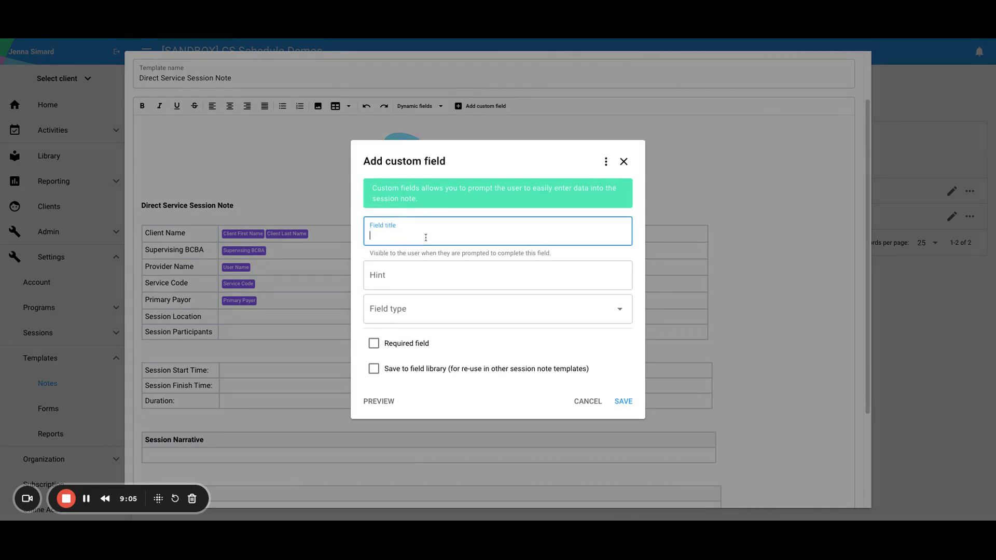
type("Session Location (Place of Service)")
left_click(405, 275)
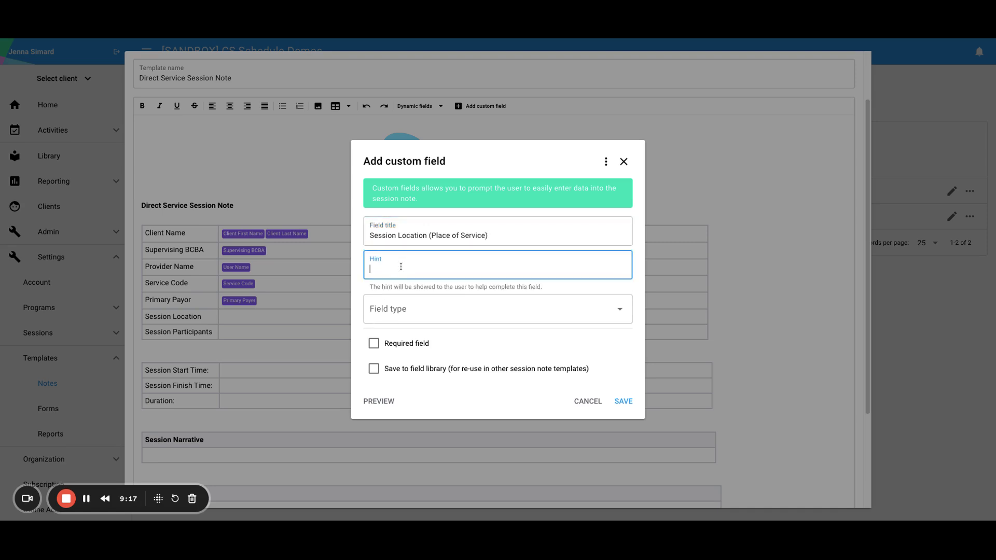
type("Where did session take place?")
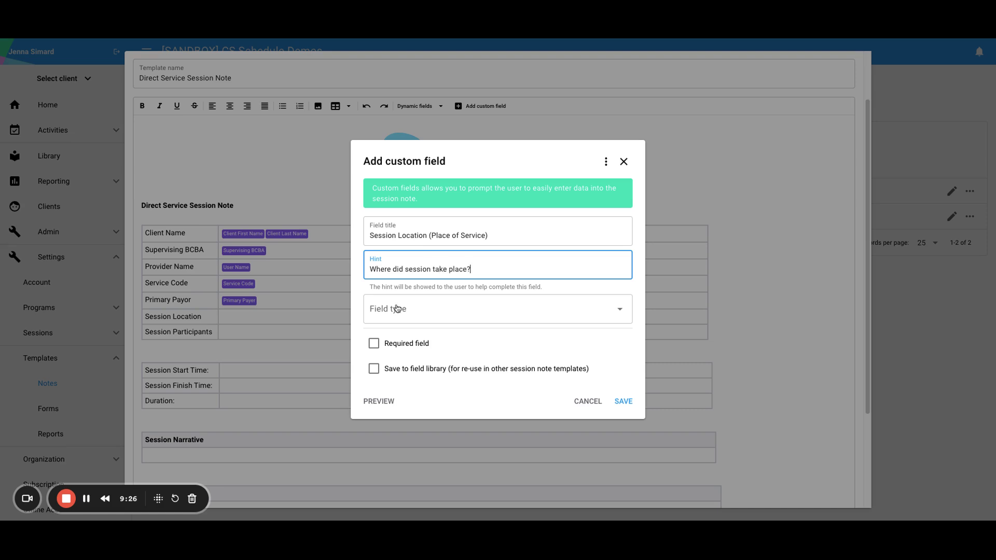
Make the custom field a Selection type with the options Home, Center, Community, School and Telehealth
left_click(414, 314)
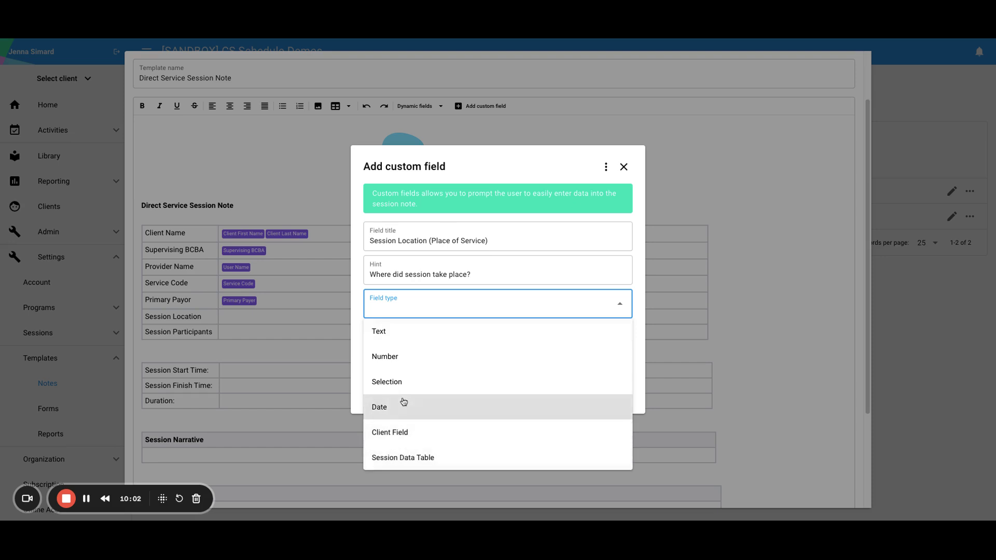
left_click(402, 382)
left_click(404, 306)
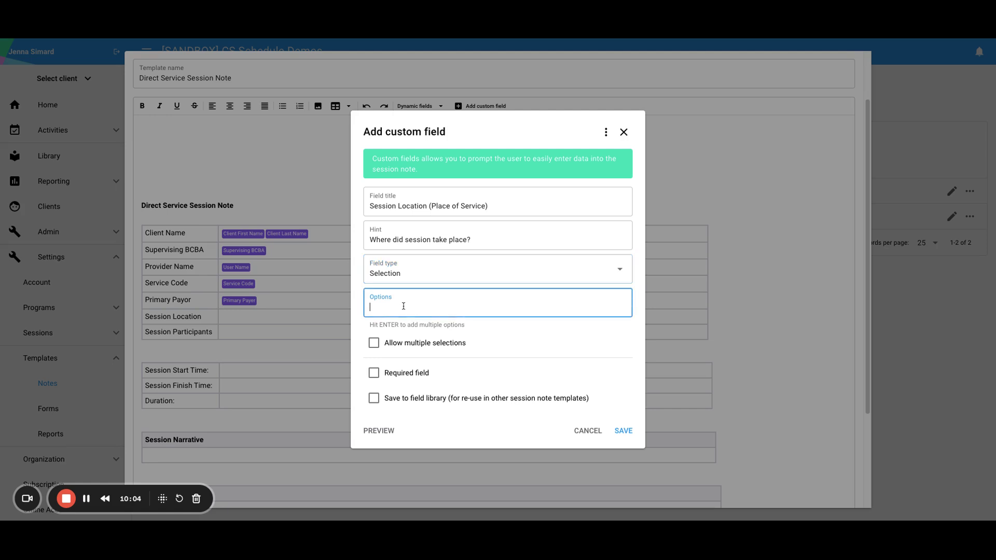
type("Home")
key("Return")
type("Cente")
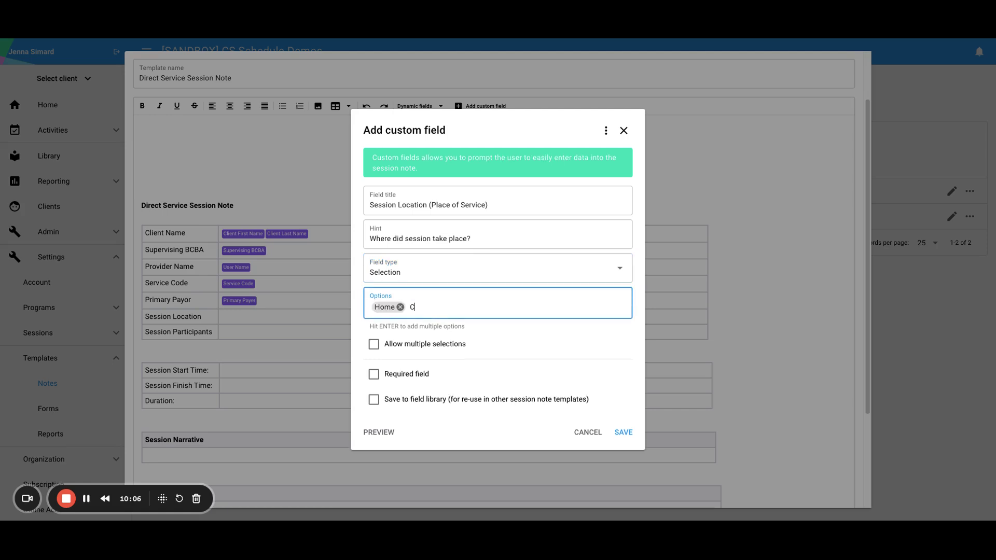
type("r")
key("Return")
type("Community")
key("Return")
type("Scho")
key("BackSpace")
key("BackSpace")
key("BackSpace")
key("BackSpace")
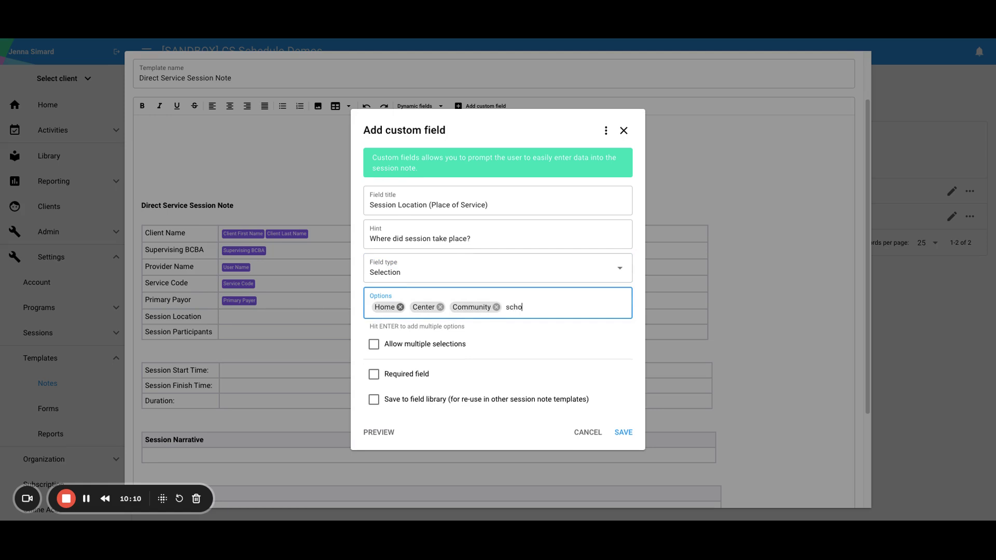
type("School")
key("Return")
type("Telehealth")
key("Return")
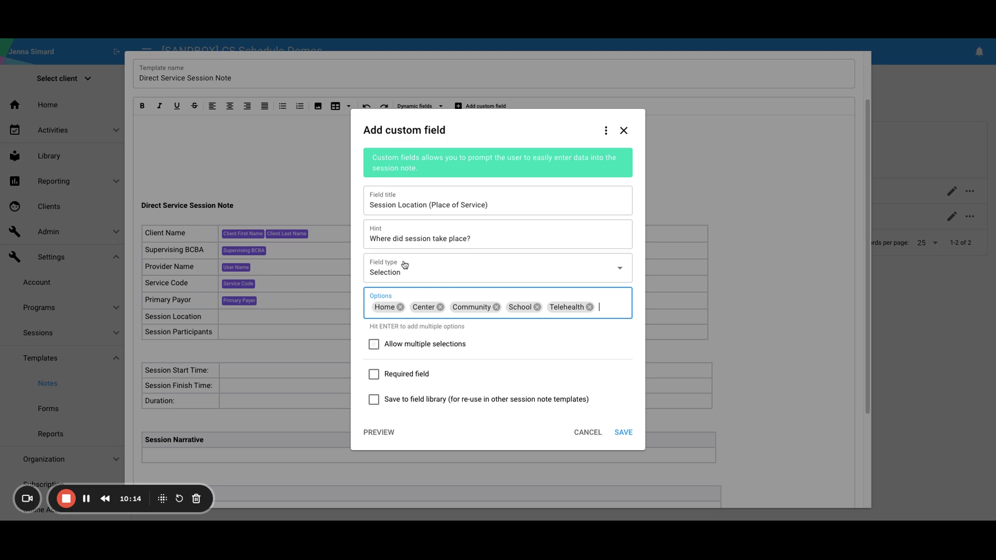
Make the single-selection field required, store it in the field library under the Session category, and save it into the note
left_click(378, 350)
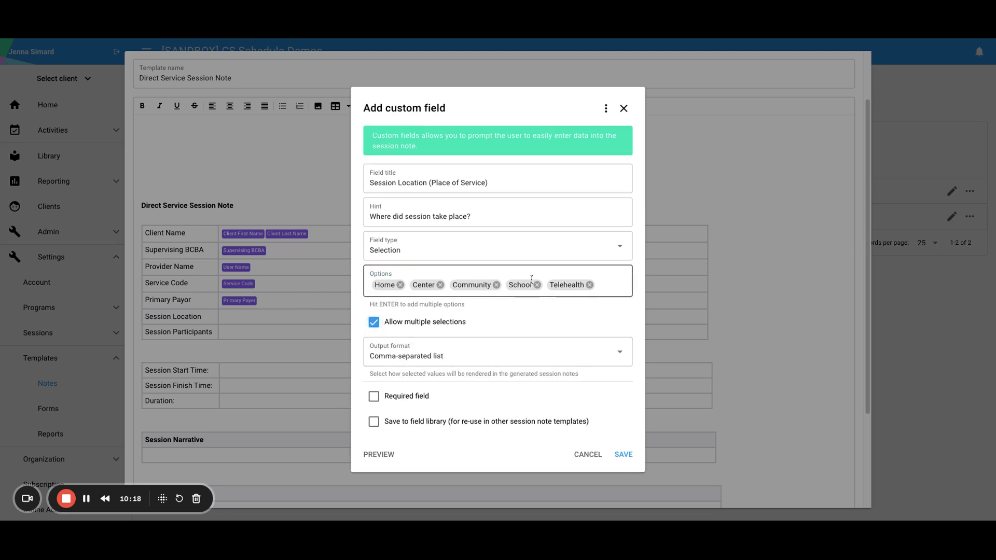
left_click(373, 322)
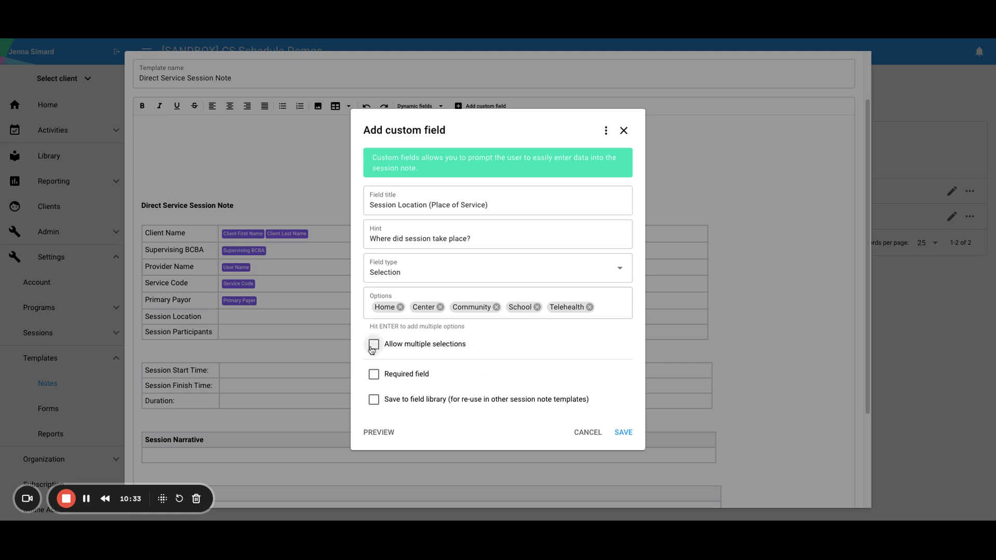
left_click(374, 374)
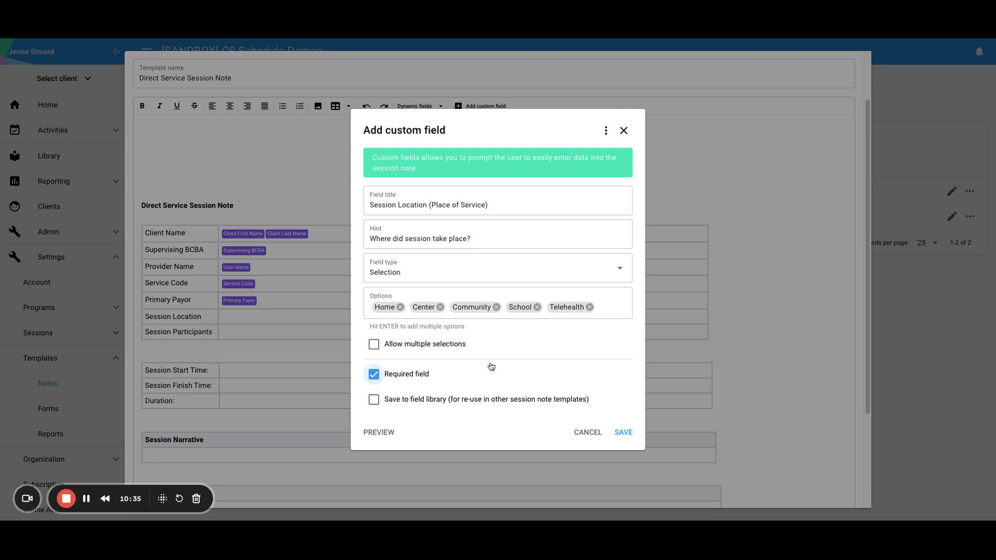
left_click(374, 400)
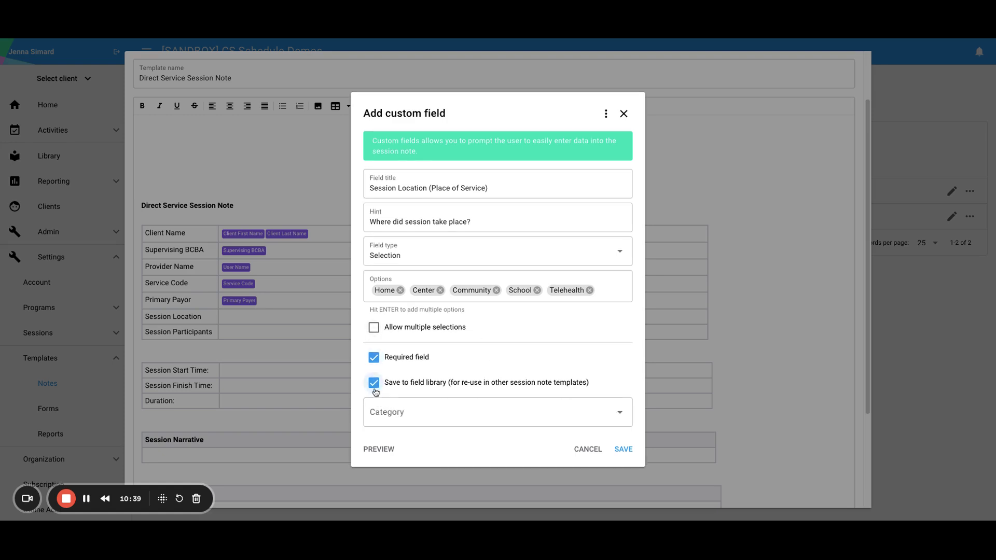
left_click(493, 418)
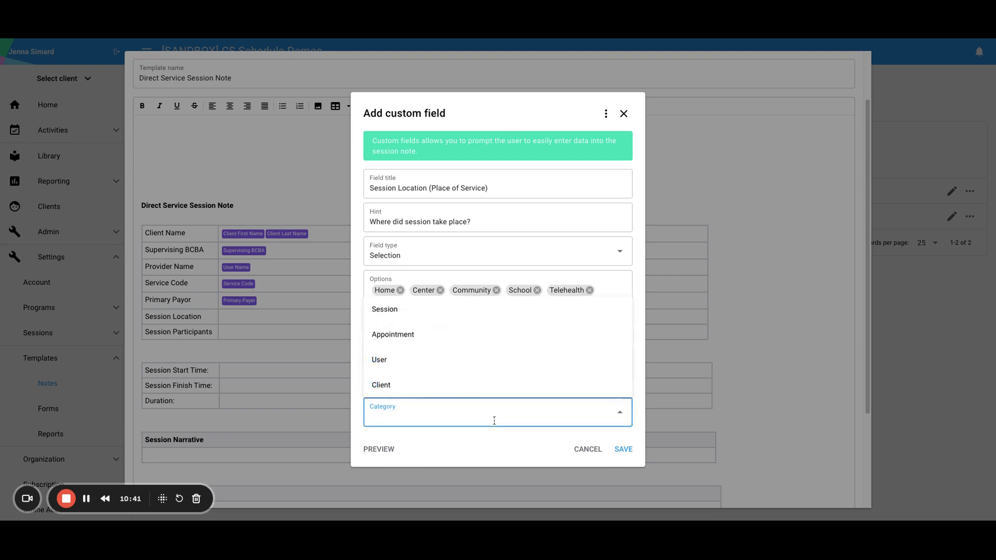
left_click(419, 317)
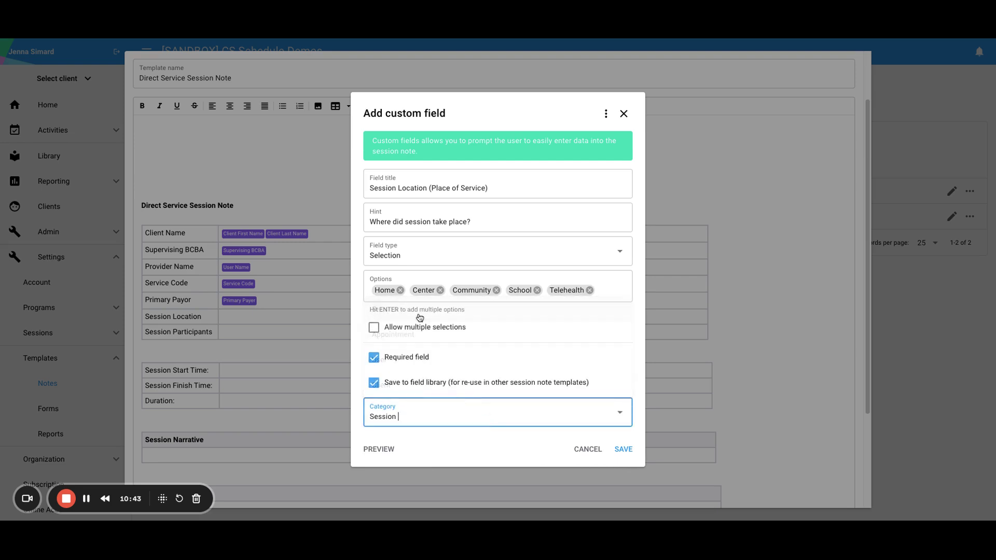
left_click(620, 451)
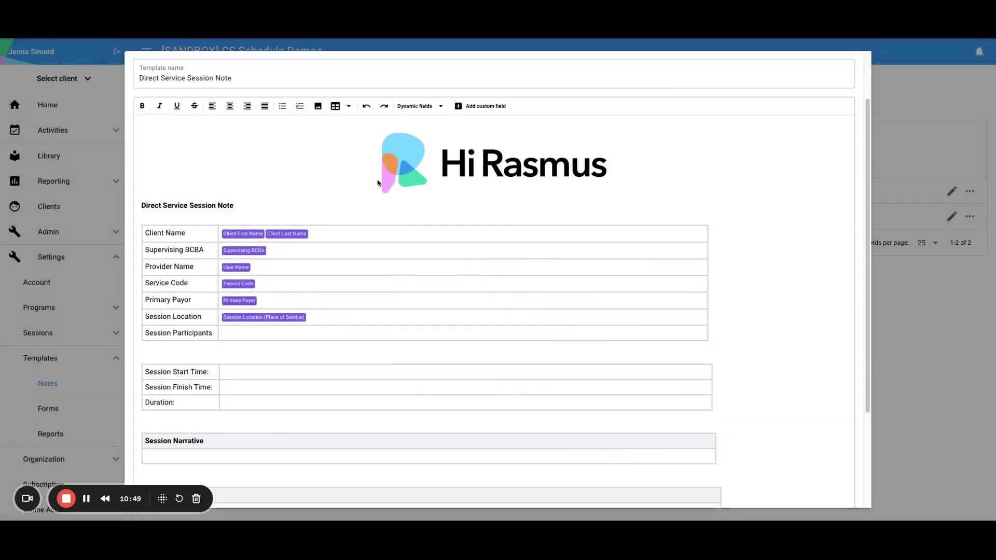
Review the settings of the saved Session Location (Place of Service) custom field in the Session category of the dynamic fields
left_click(441, 106)
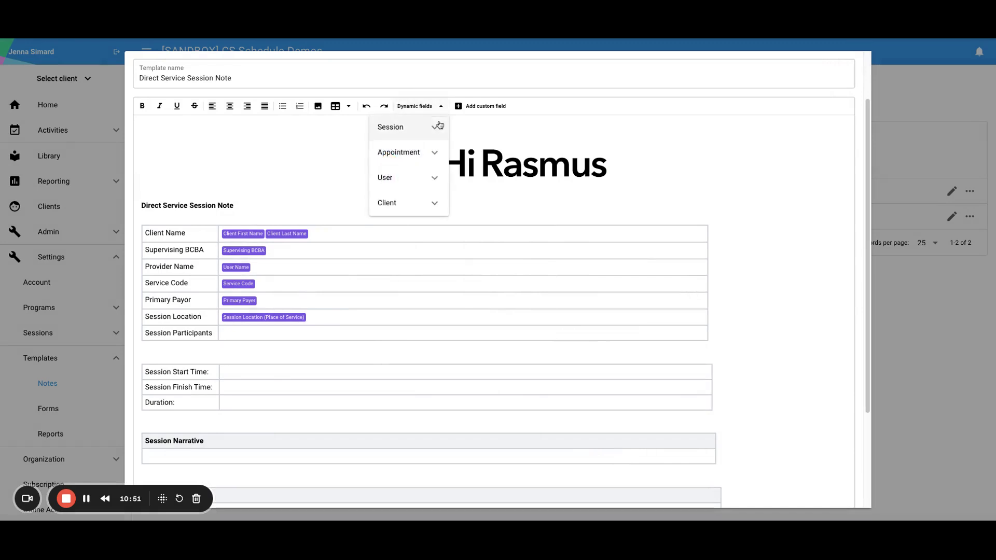
left_click(439, 127)
scroll(470, 171, "down", 3)
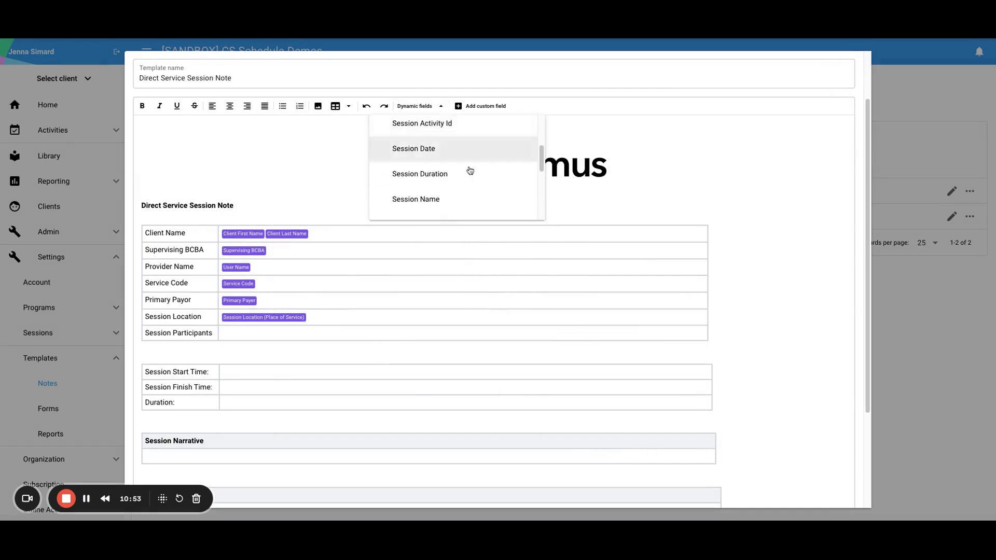
scroll(470, 171, "down", 5)
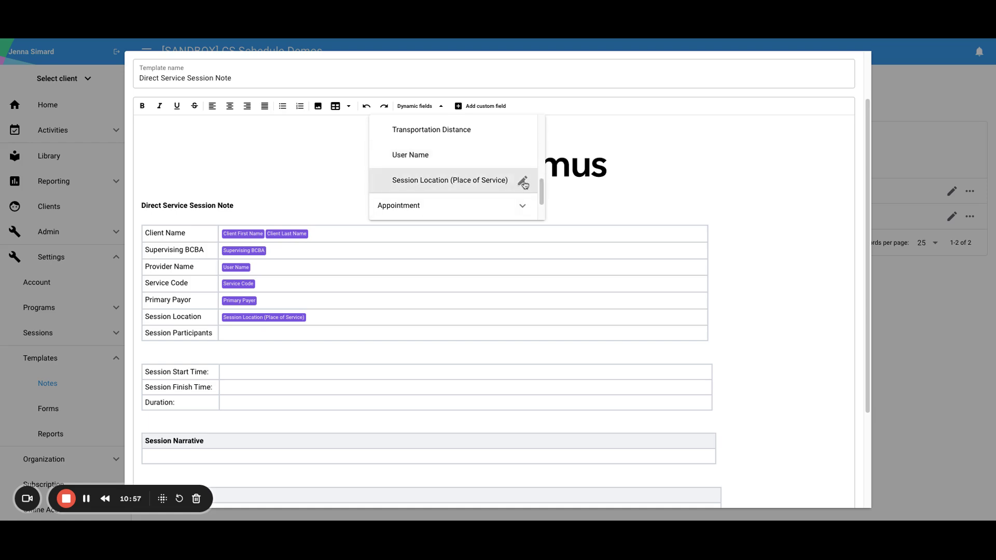
left_click(523, 182)
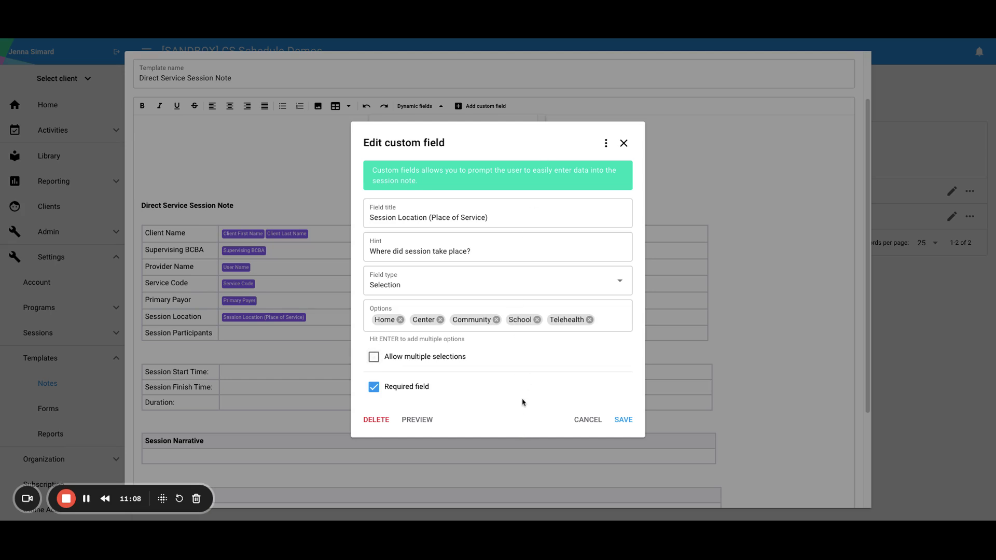
left_click(624, 144)
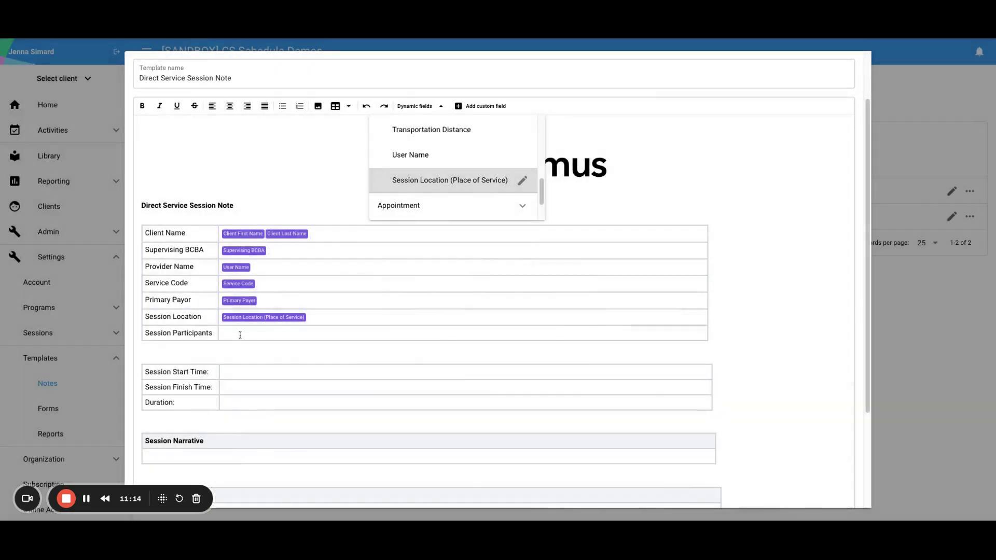
Start a custom field in the Session Participants row titled "Session Participants" with the hint "Who Participated in Session?"
left_click(240, 335)
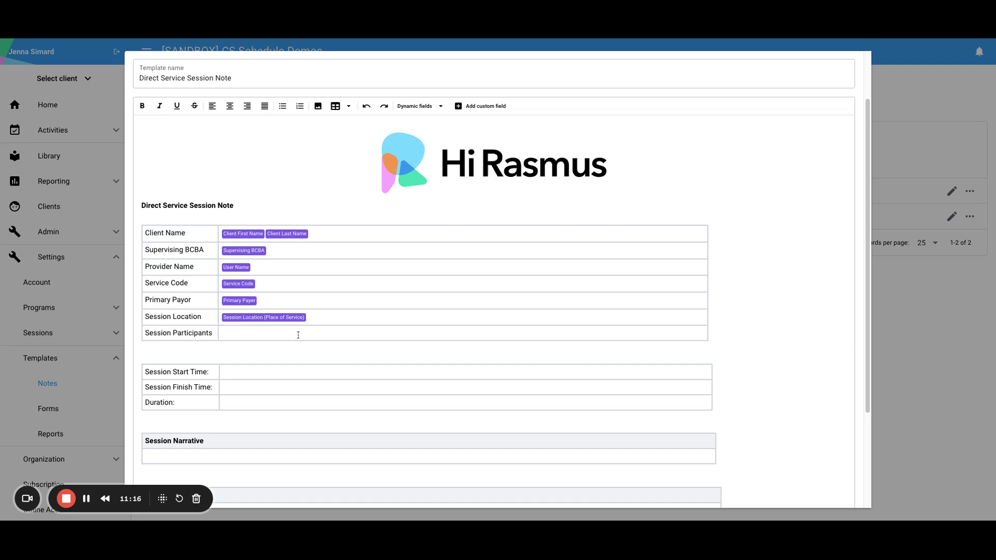
left_click(441, 110)
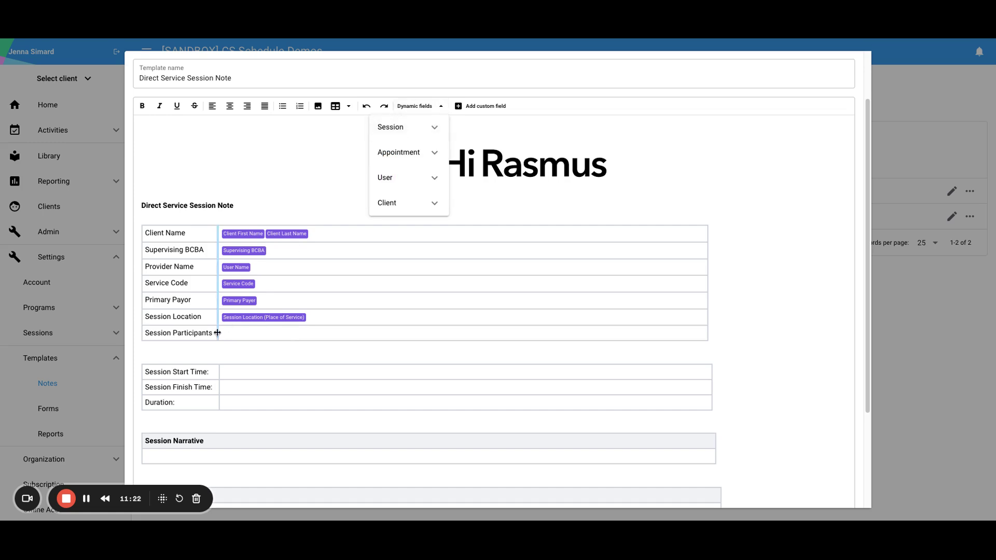
left_click(478, 107)
left_click(425, 240)
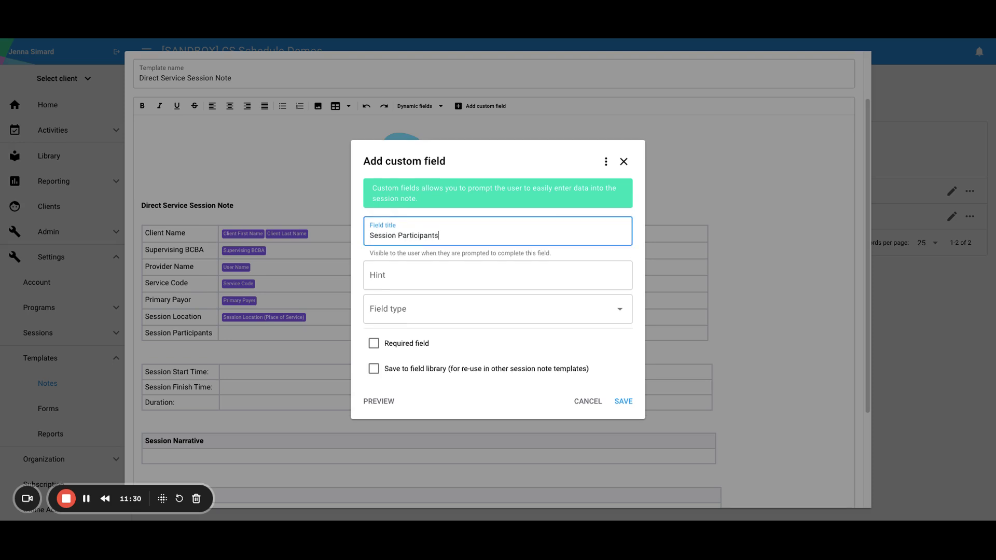
left_click(418, 273)
type("Who Participated in Session?")
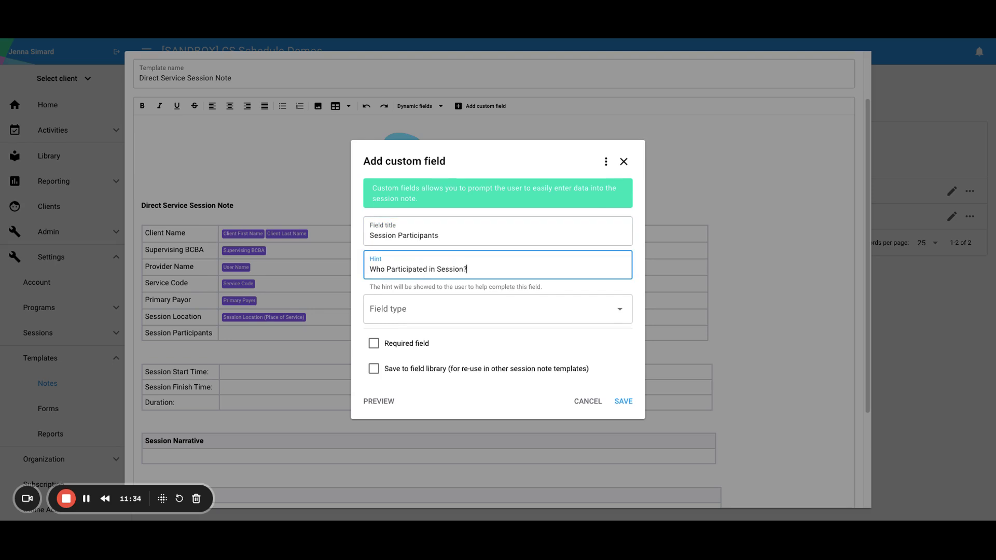
Make the participants field a Selection type that allows multiple selections
left_click(422, 315)
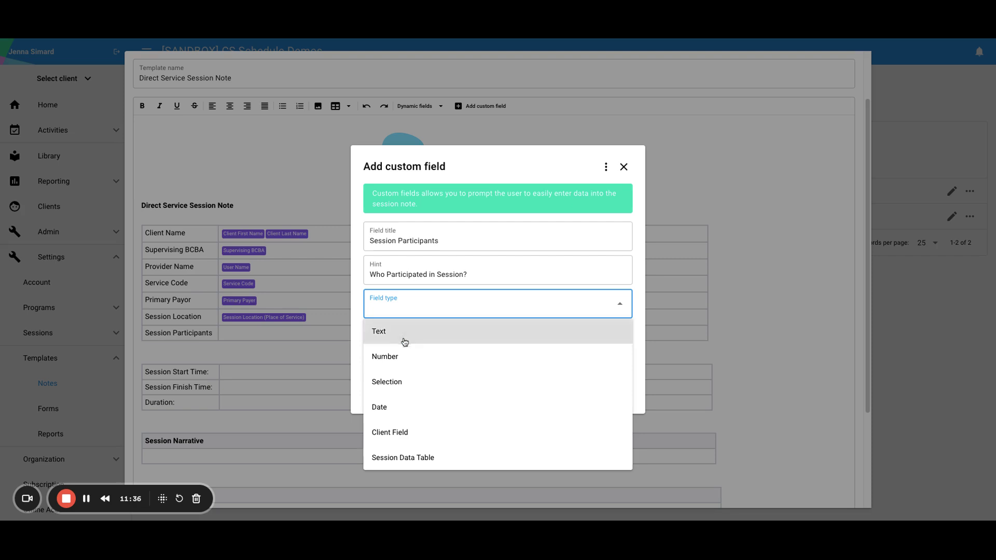
left_click(409, 383)
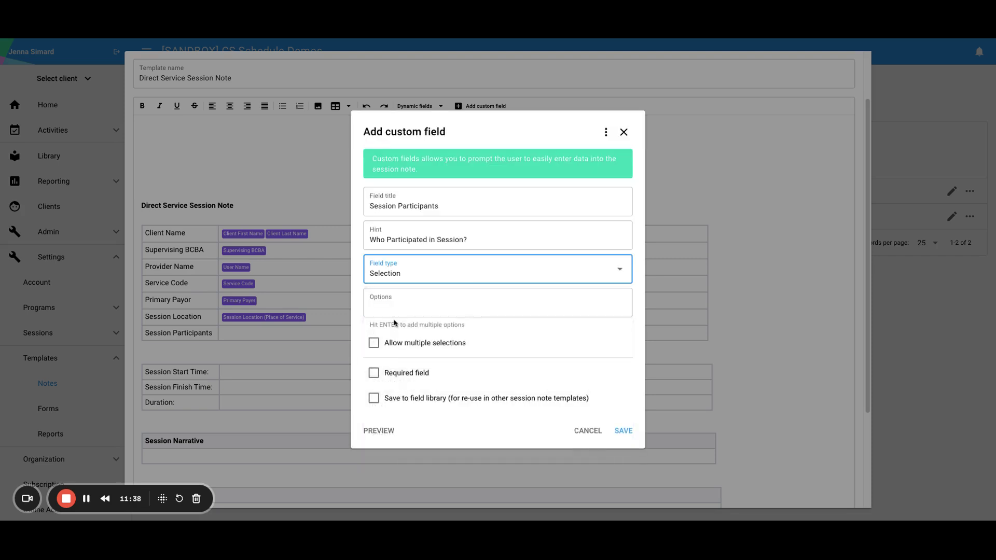
left_click(376, 344)
left_click(414, 285)
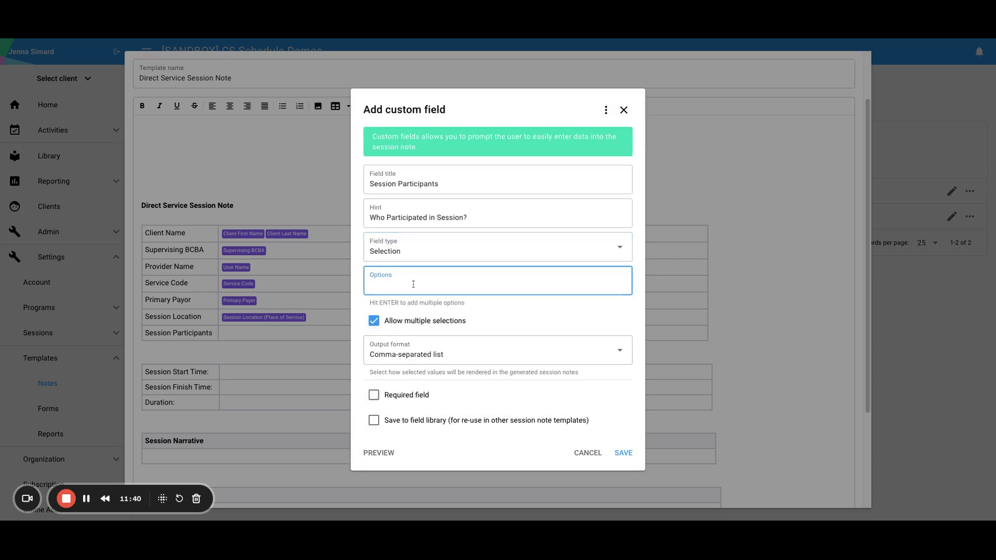
Give the participants field the options RBT, BCBA, Speech Therapist, Parent, Sibling and Other
type("RBT")
key("Return")
type("BCB")
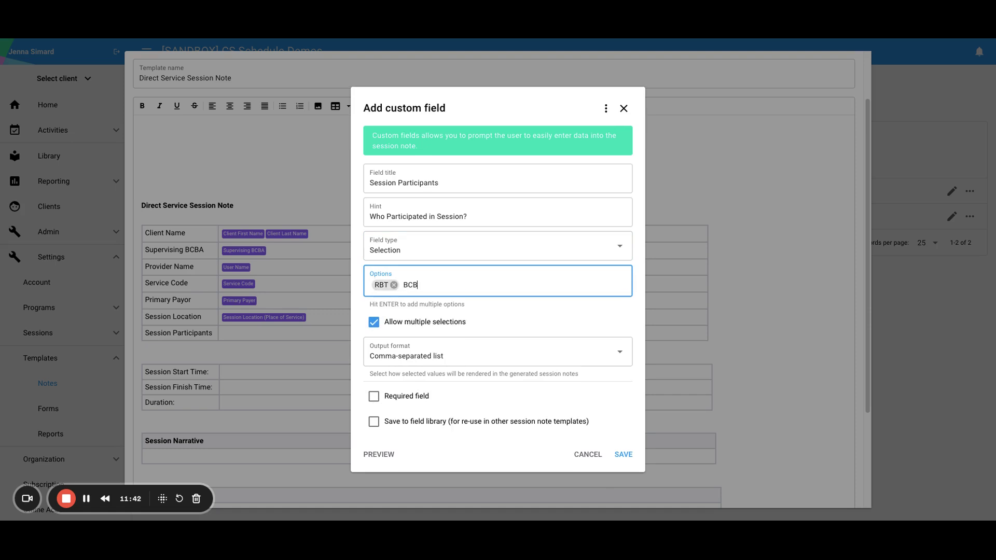
type("A")
key("Return")
type("Speech Therapist")
key("Return")
type("Parent")
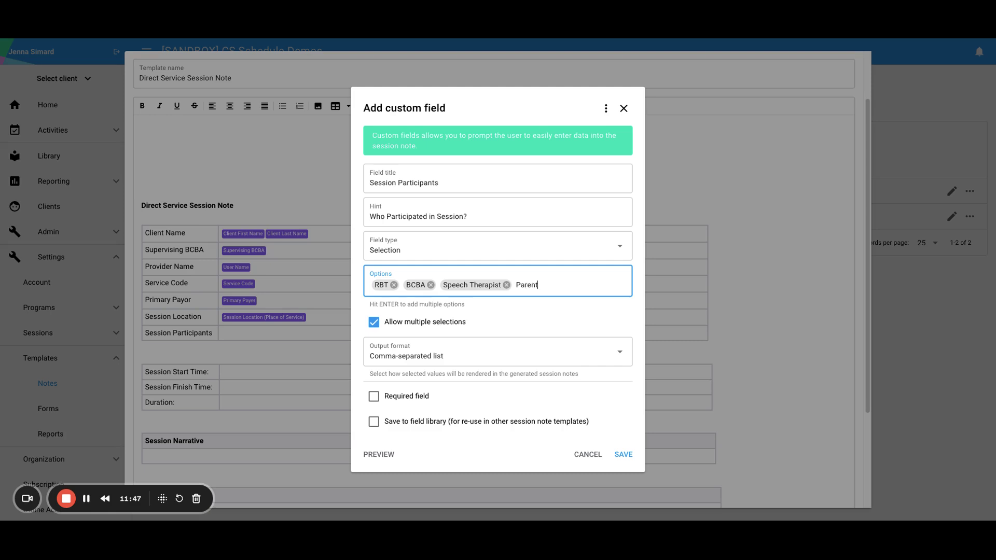
key("Return")
type("Sibling")
key("Return")
type("Ot")
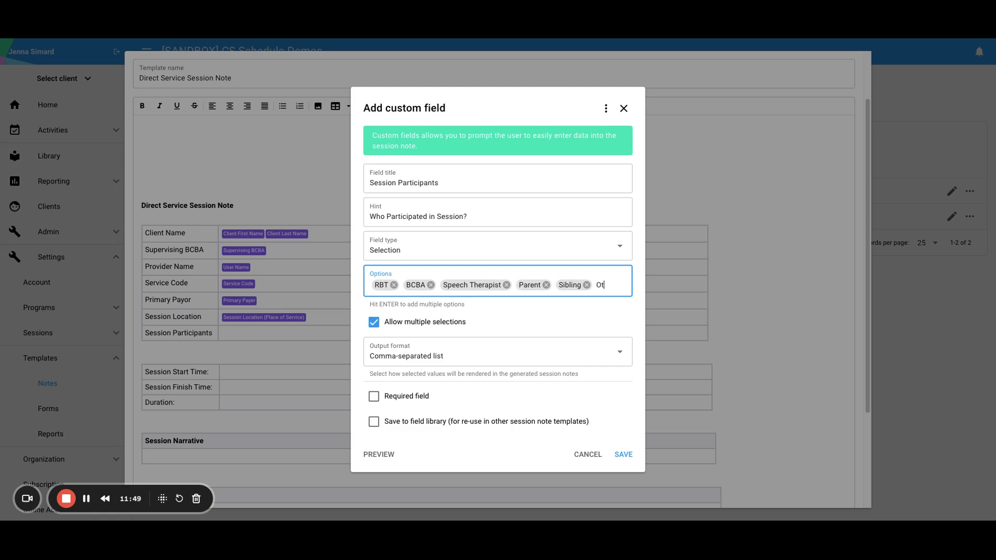
type("her")
key("Return")
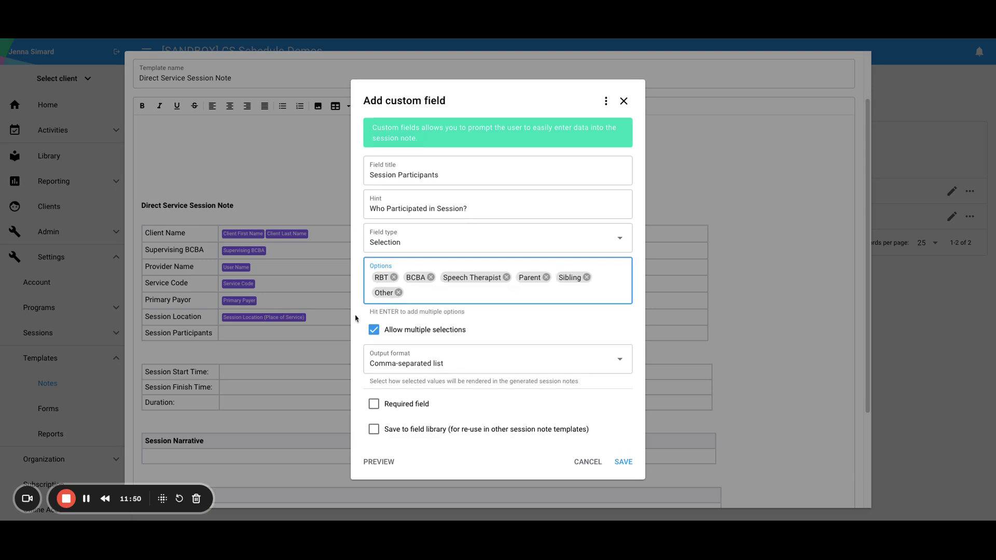
Set the output format to Bulletpoints, make the field required, and save it to the note and the field library's Session category
left_click(474, 361)
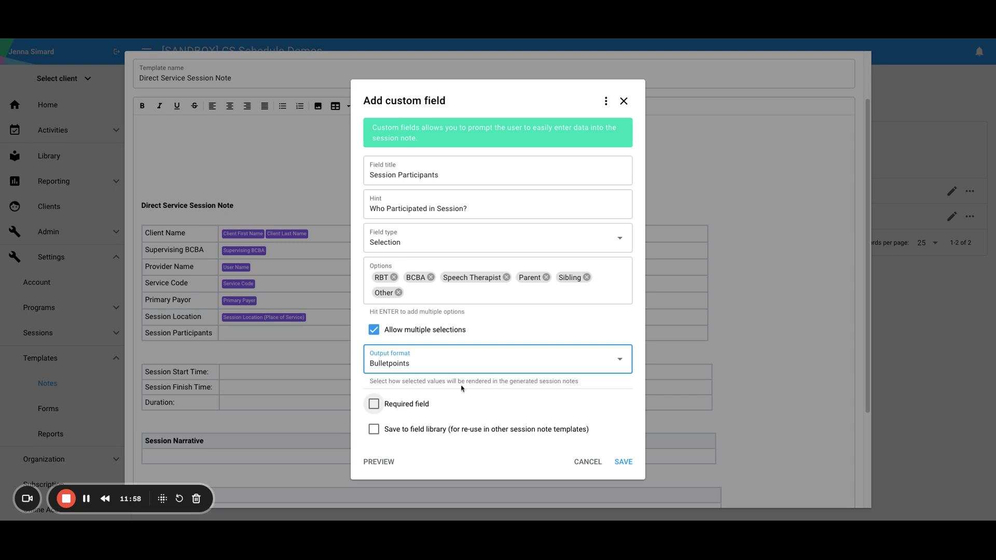
left_click(374, 406)
left_click(374, 429)
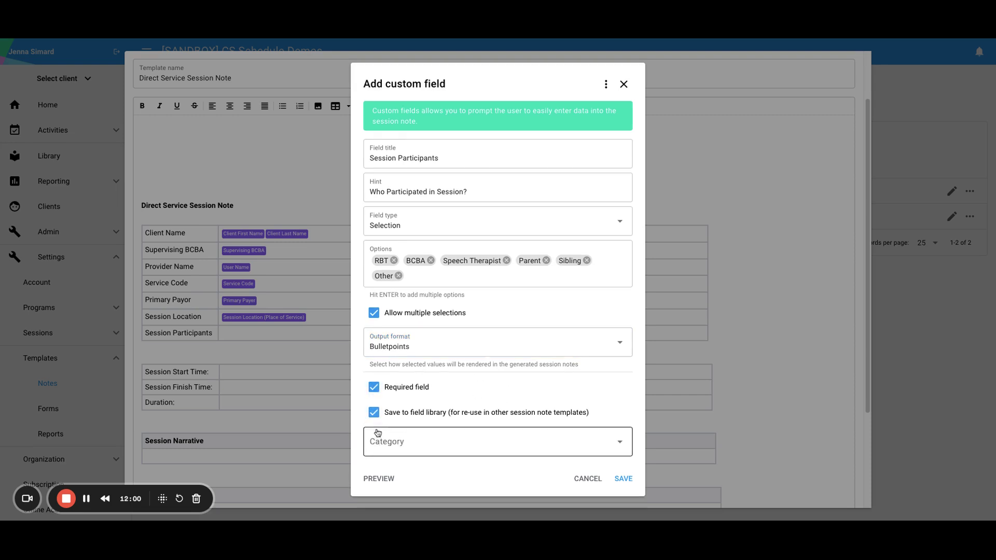
left_click(526, 437)
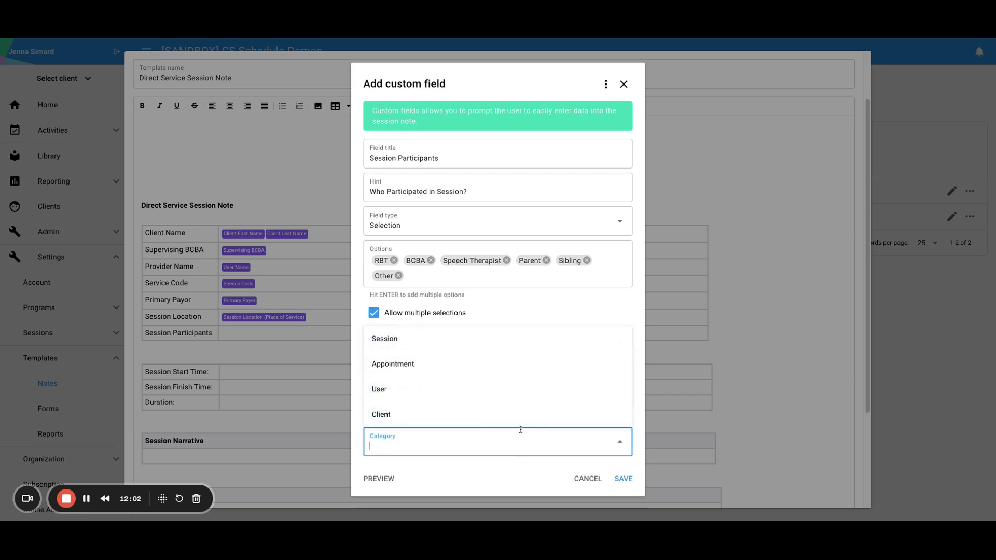
left_click(479, 346)
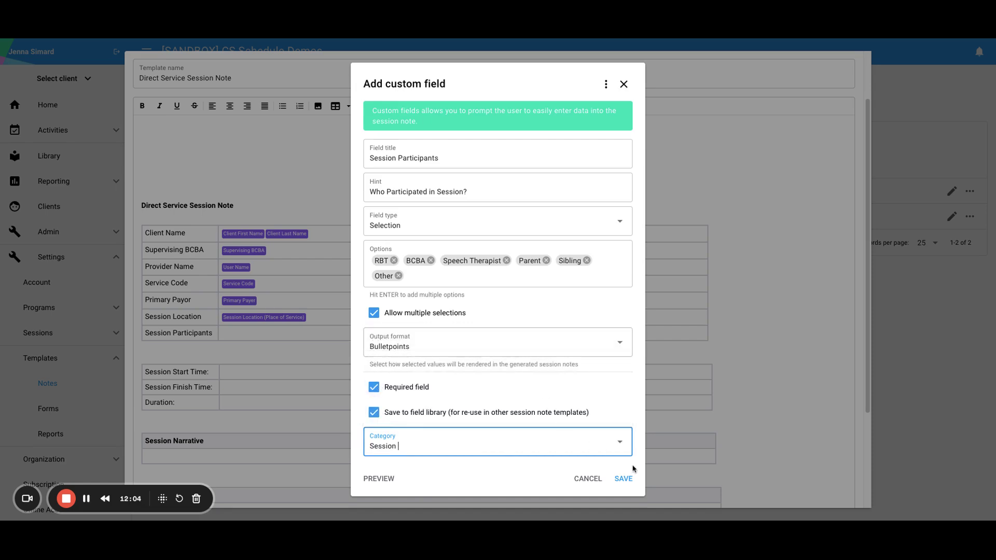
left_click(623, 479)
Insert the Start Time dynamic field from the Session category into the Session Start Time row
scroll(424, 228, "down", 3)
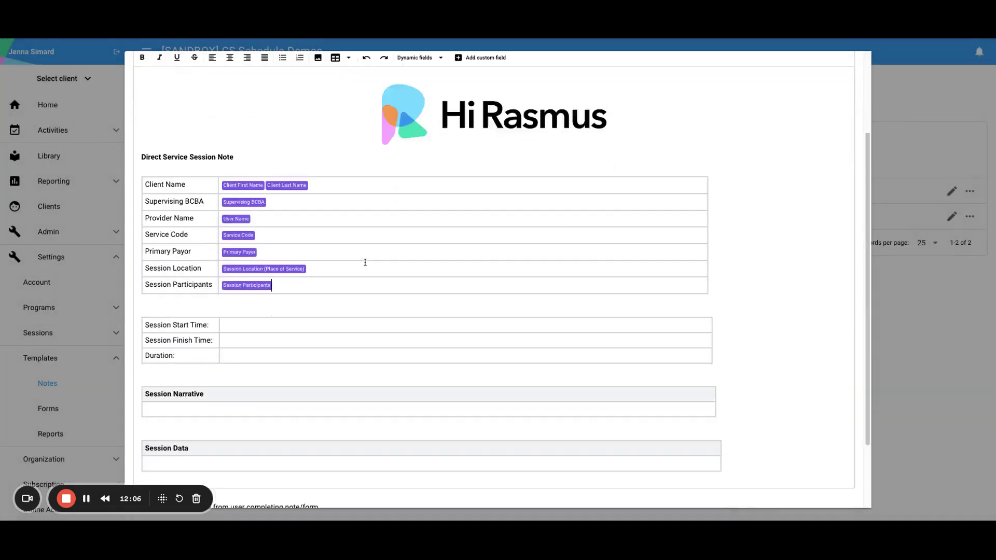
scroll(378, 233, "up", 4)
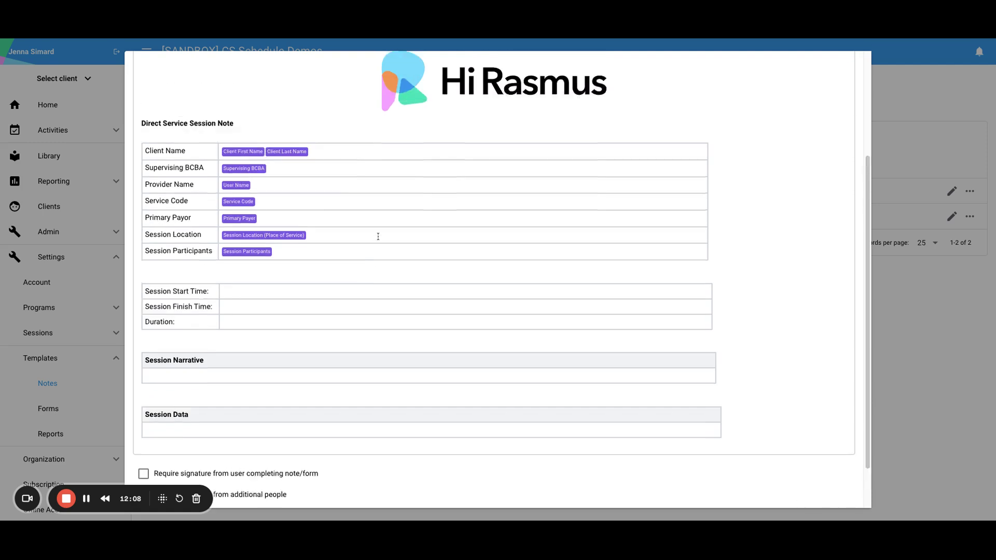
scroll(378, 237, "down", 1)
scroll(378, 237, "up", 1)
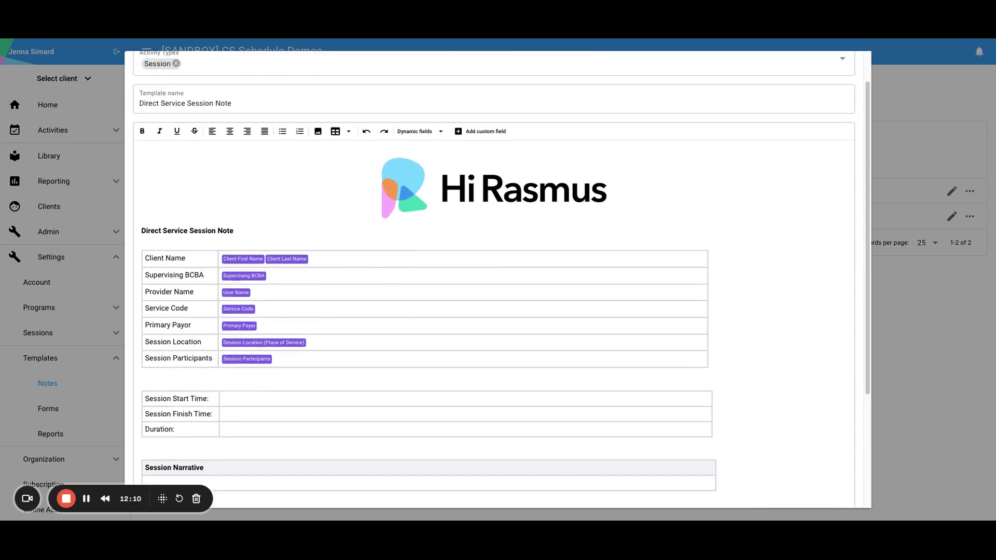
left_click(441, 133)
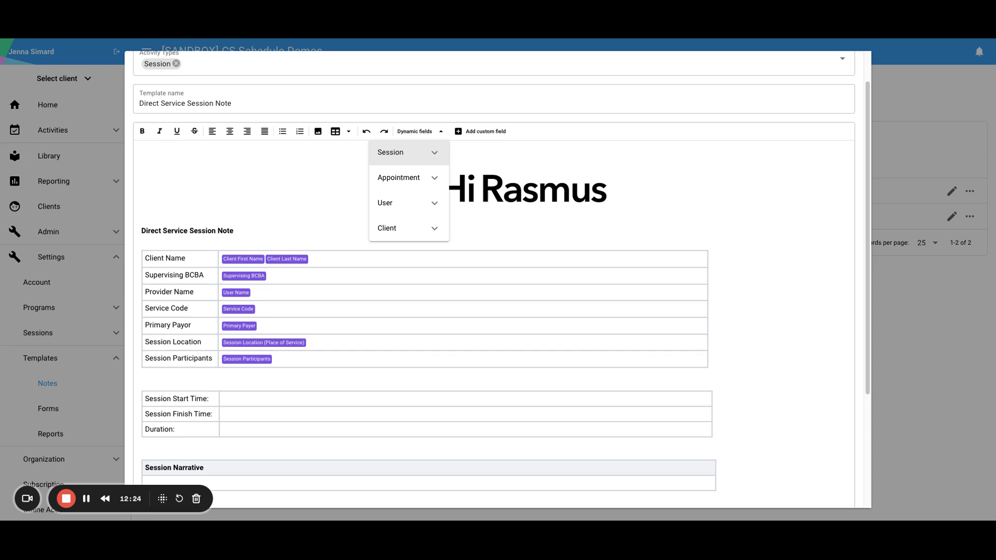
left_click(435, 153)
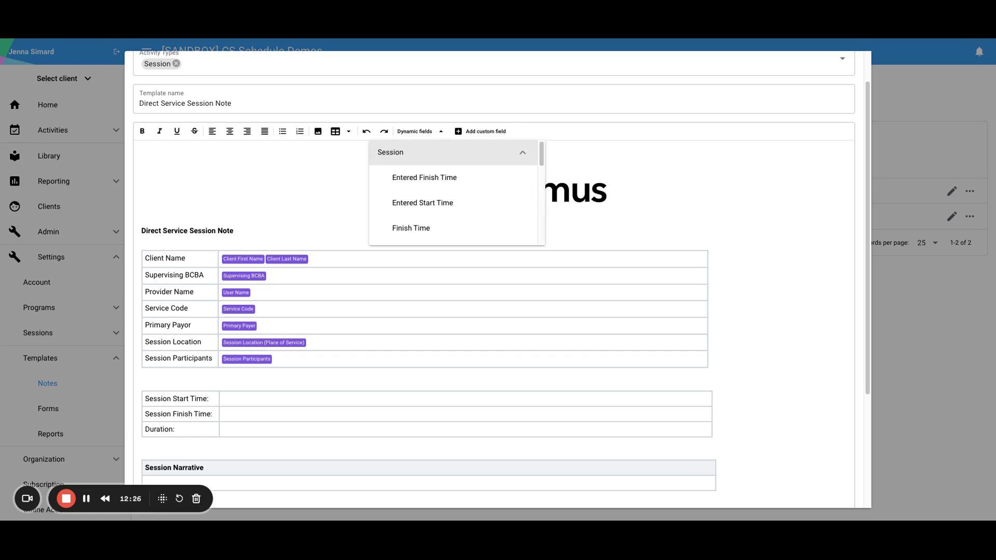
scroll(448, 189, "down", 3)
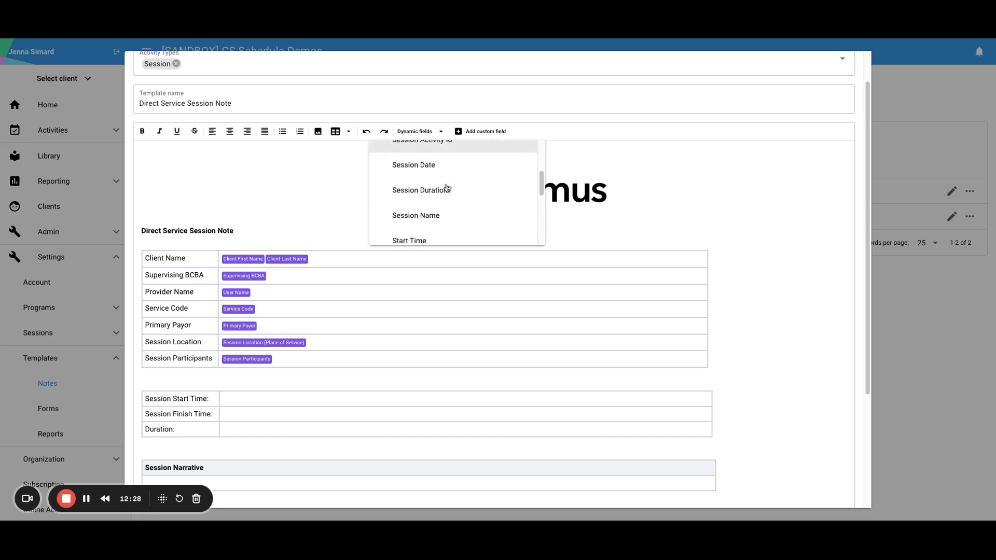
left_click(415, 206)
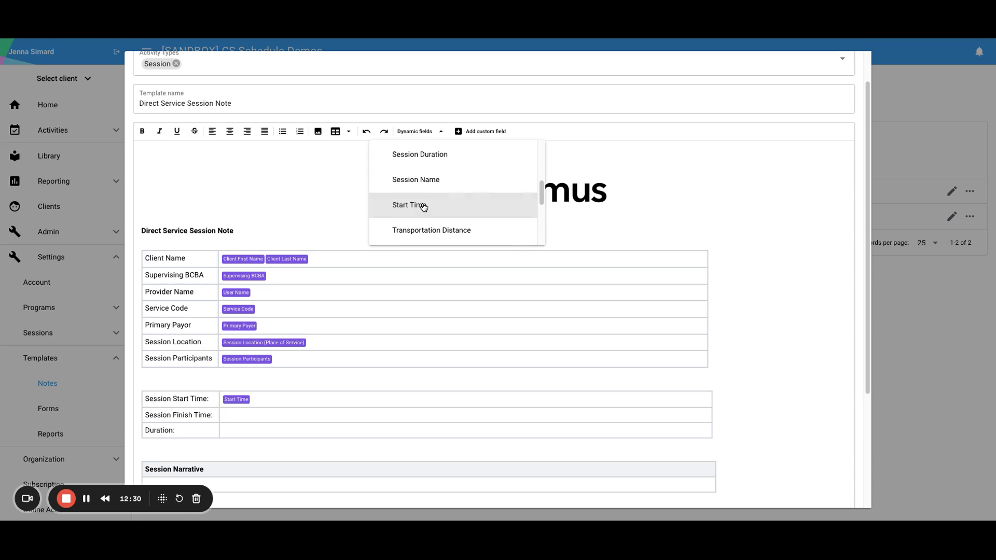
Insert the Finish Time dynamic field from the Session category into the Session Finish Time row
left_click(418, 133)
left_click(416, 158)
scroll(420, 177, "down", 2)
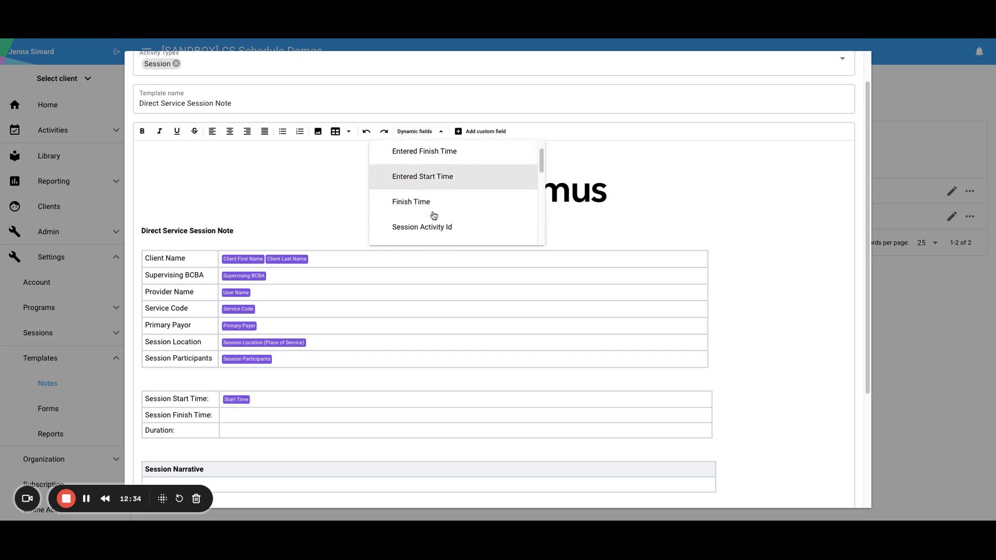
left_click(429, 192)
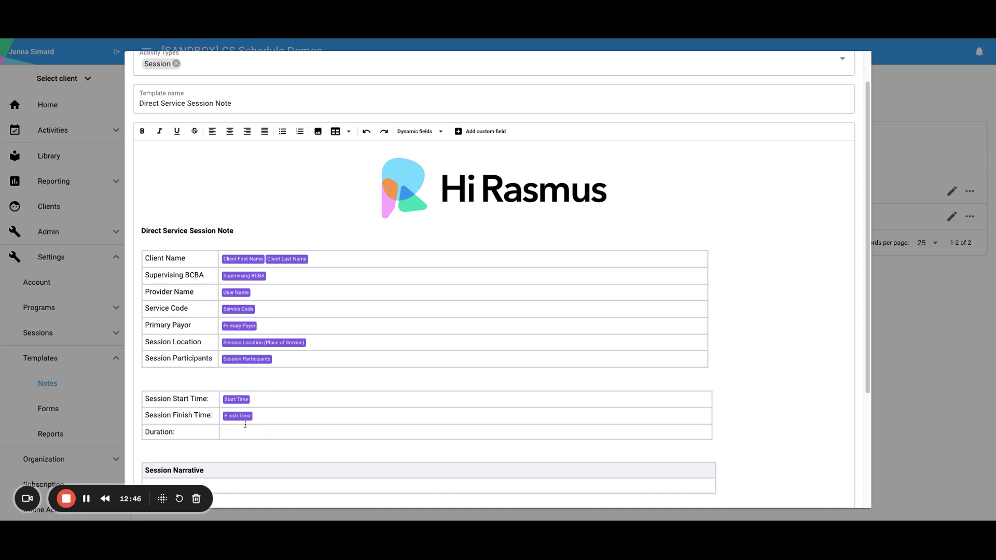
Insert the Session Duration dynamic field from the Session category into the Duration row
scroll(243, 422, "down", 1)
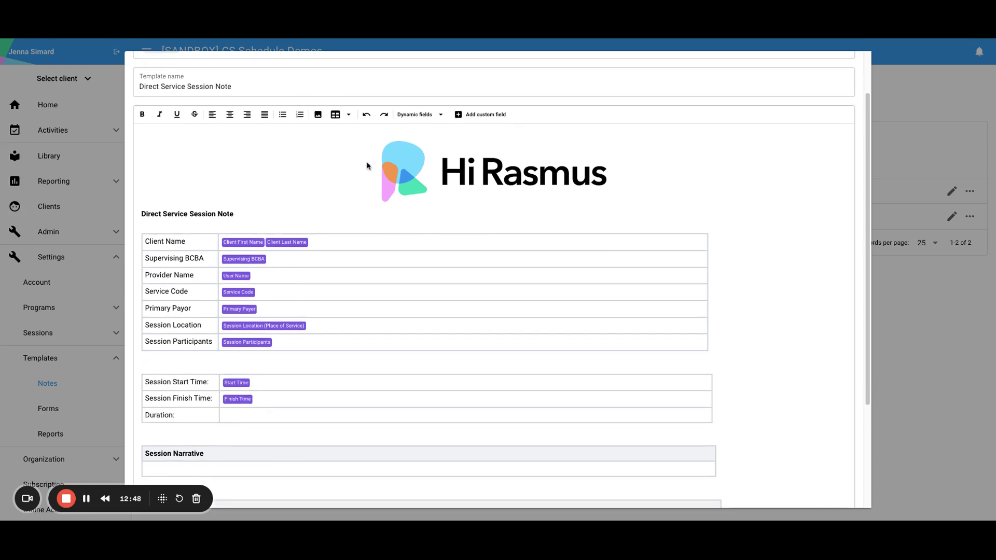
left_click(421, 113)
left_click(422, 137)
scroll(420, 172, "down", 3)
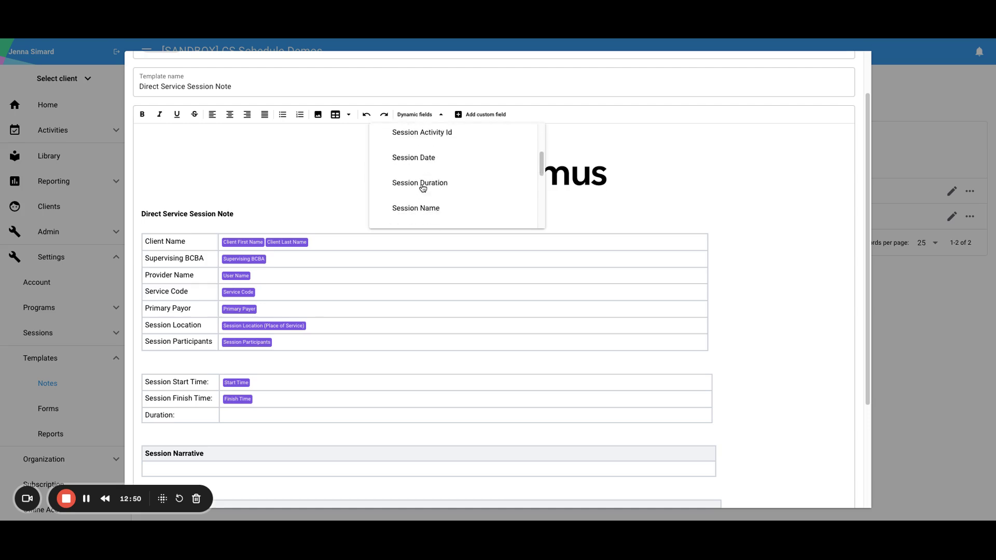
scroll(423, 188, "down", 2)
scroll(422, 178, "up", 2)
left_click(427, 166)
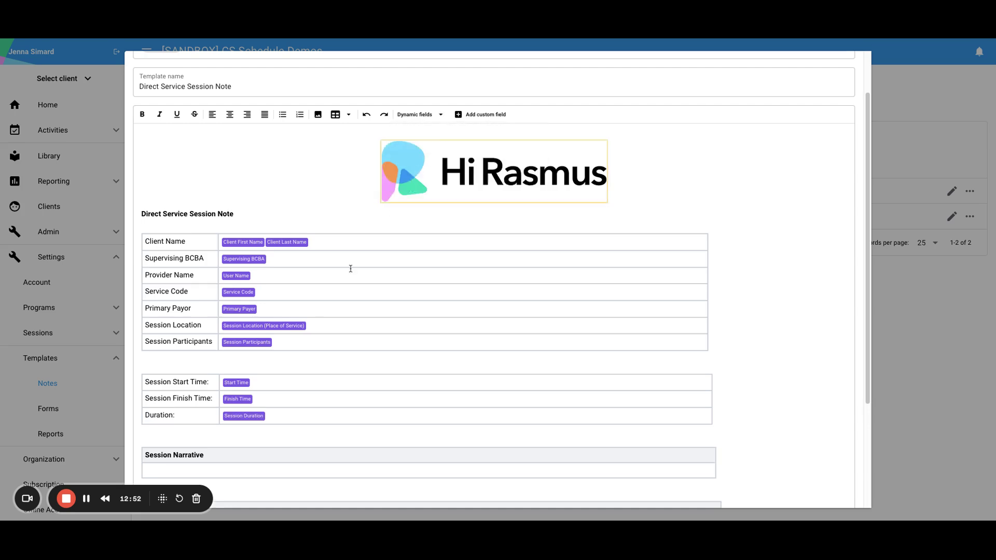
scroll(351, 268, "down", 5)
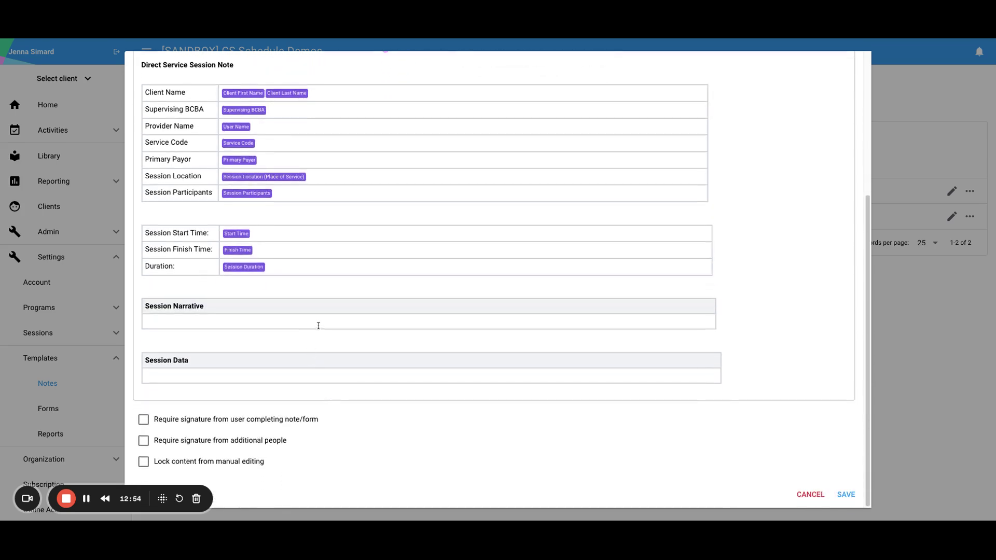
scroll(318, 323, "up", 4)
scroll(318, 323, "down", 2)
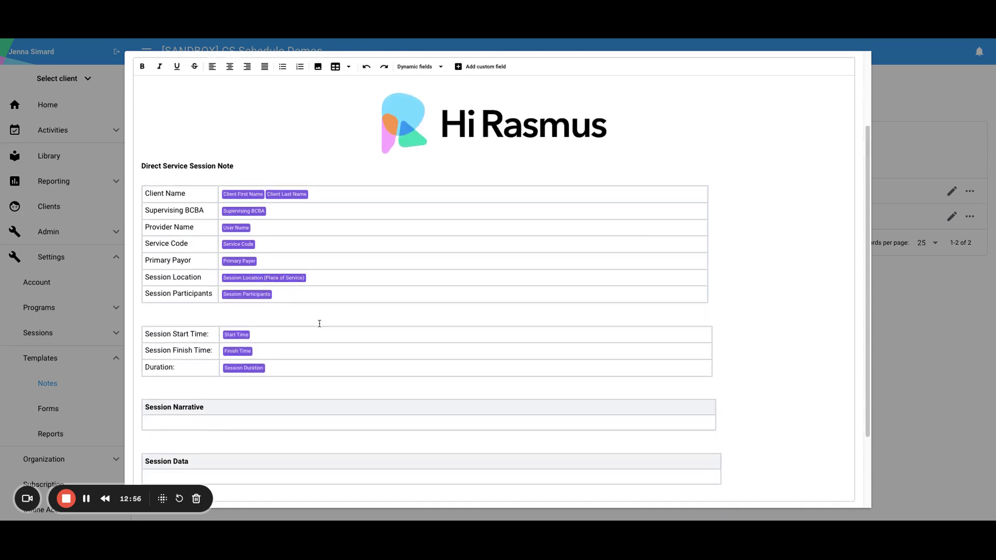
scroll(382, 332, "up", 2)
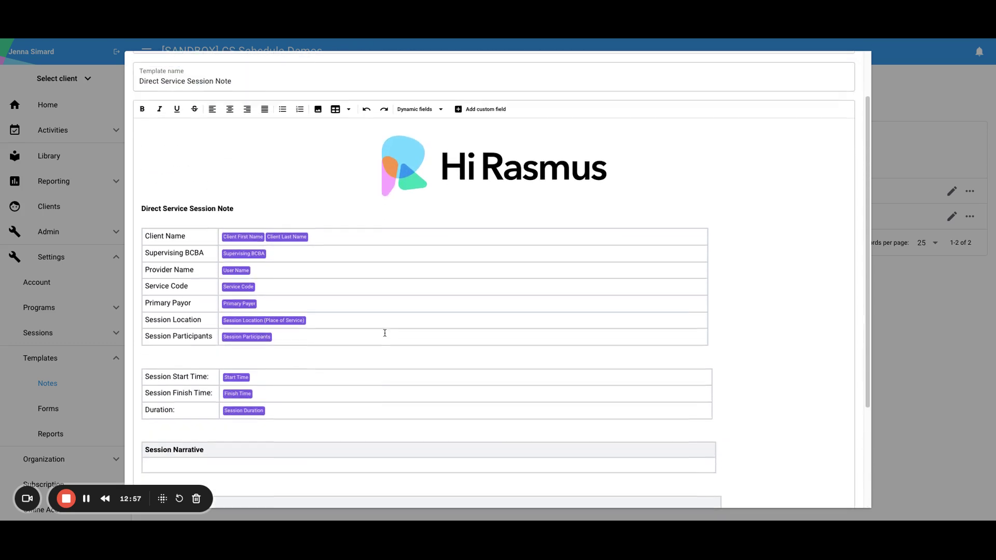
Start a custom field titled "Session Narrative" for the narrative table, with the hint "What happened during session today (describe in at least 3 sentences)"
left_click(441, 110)
left_click(461, 109)
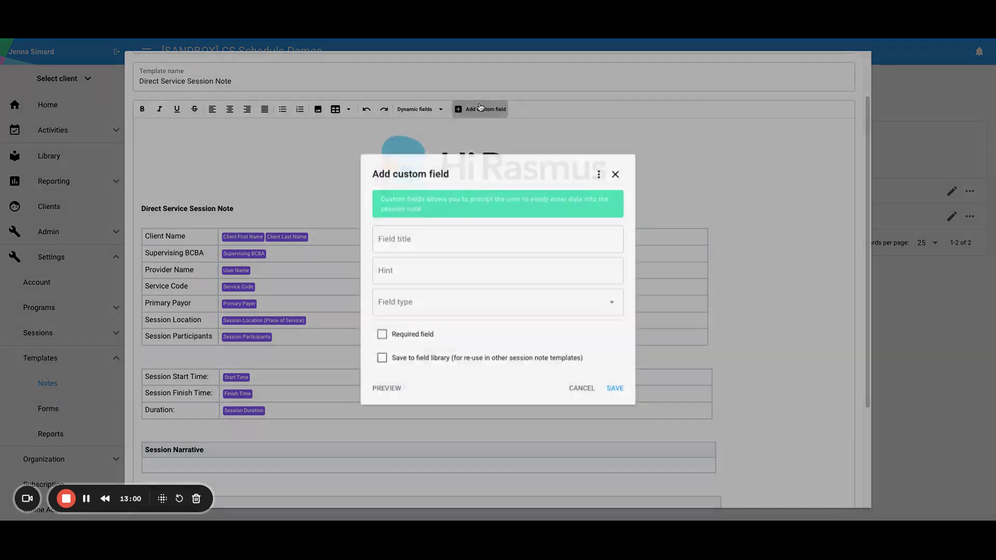
left_click(434, 237)
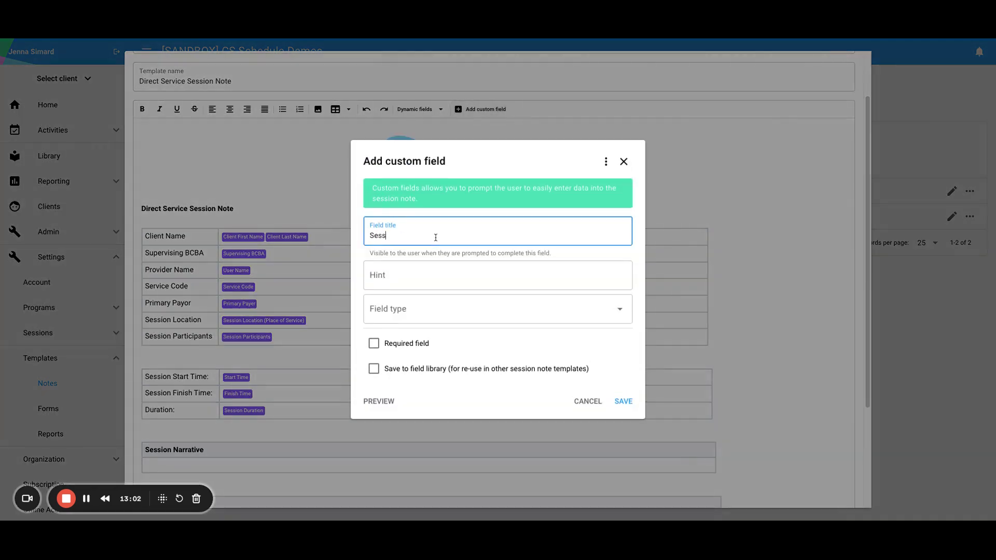
type("SessionN")
key("BackSpace")
type("Narrative")
left_click(431, 275)
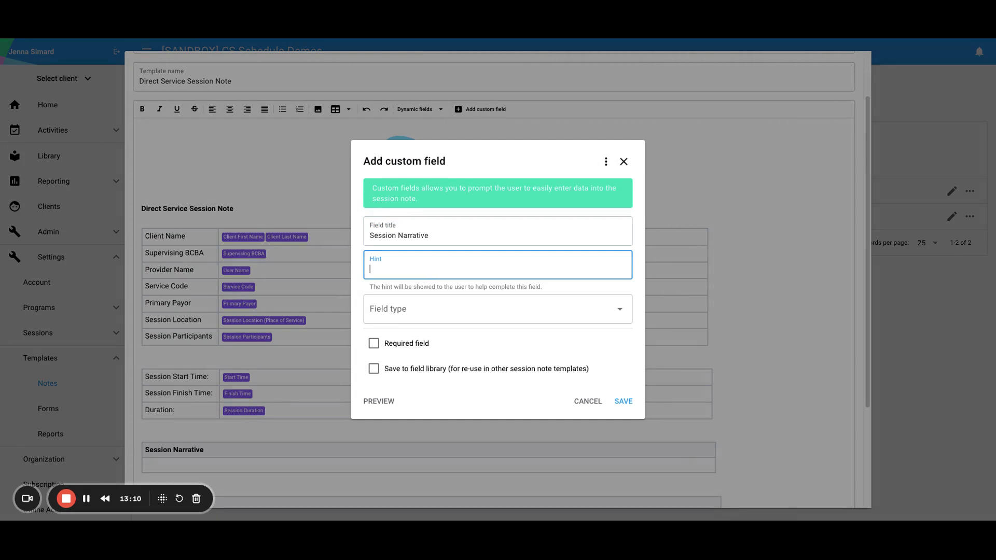
type("What happened during session today (des")
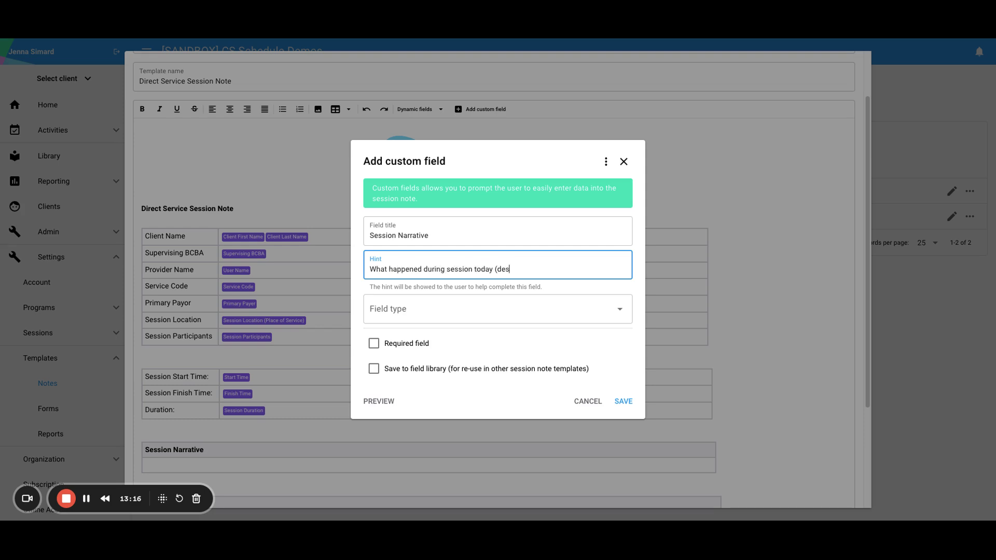
type("cribe in at least 3 sentences")
Make it a required multi-line Text field and save it to the note and the field library's Session category
left_click(434, 312)
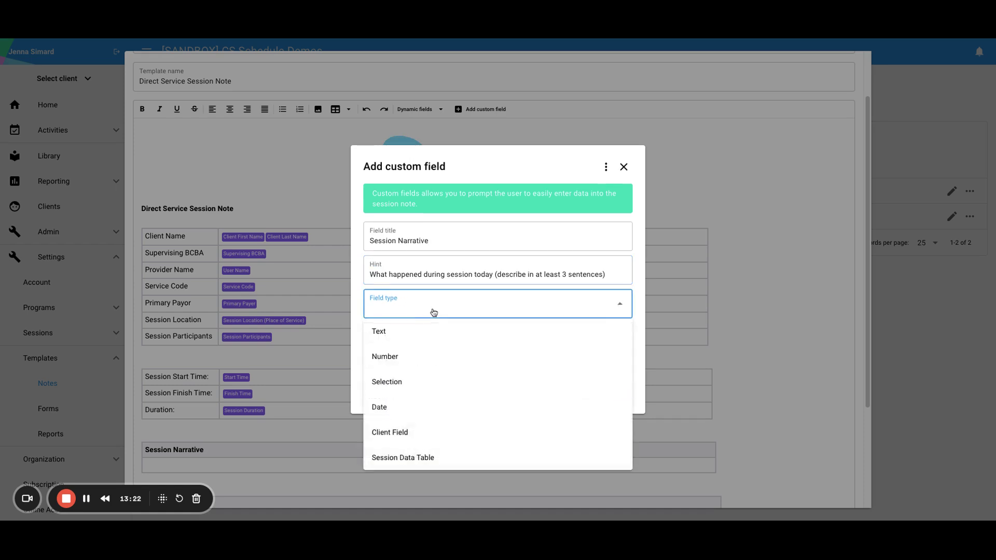
left_click(418, 330)
left_click(374, 320)
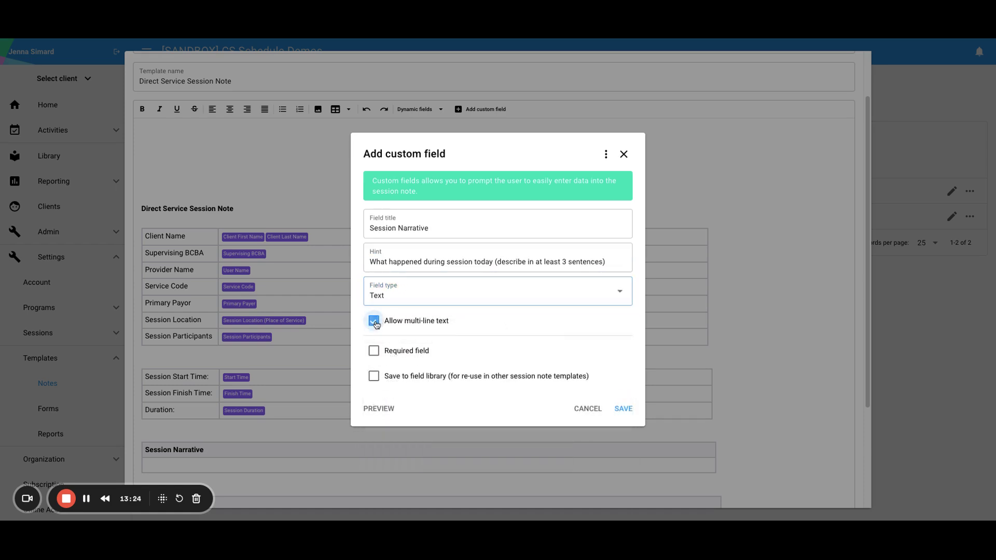
left_click(374, 351)
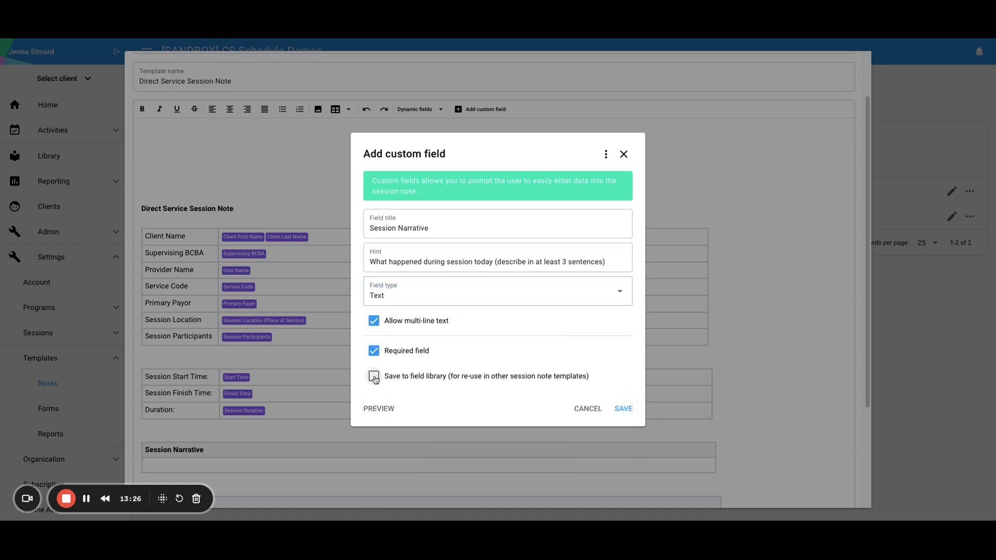
left_click(373, 375)
left_click(376, 384)
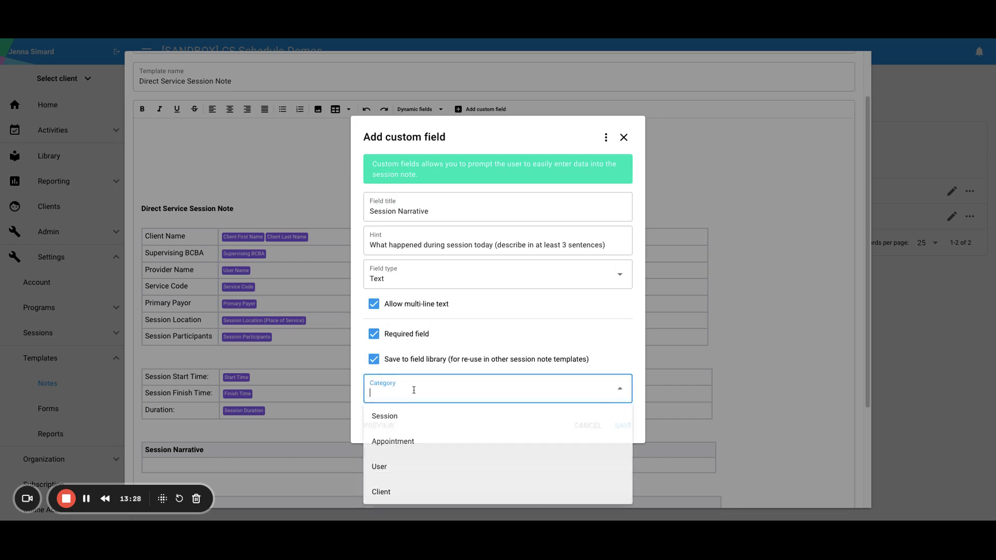
left_click(479, 415)
left_click(624, 426)
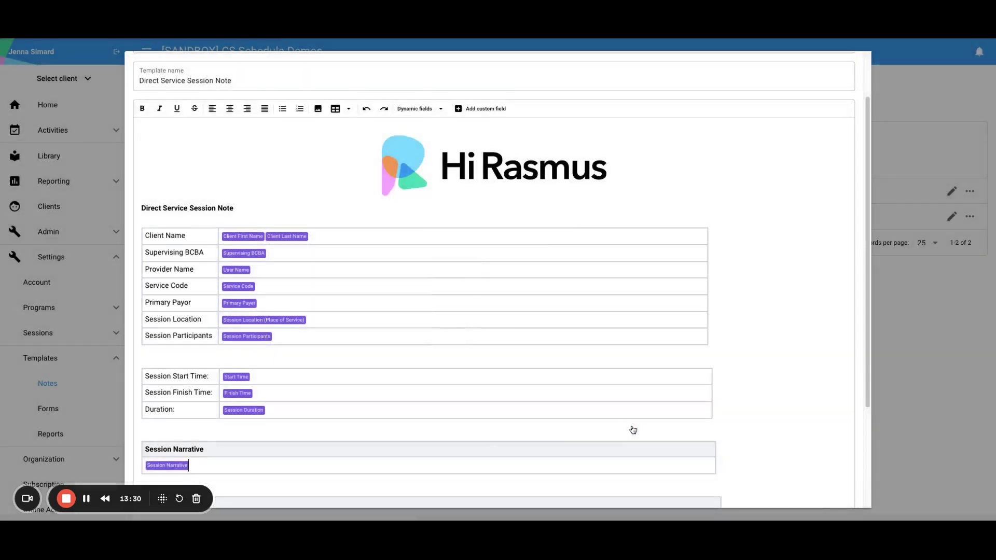
Start a custom field titled "Session Data" in the empty Session Data table row, using the Session Data Table field type
scroll(631, 428, "down", 3)
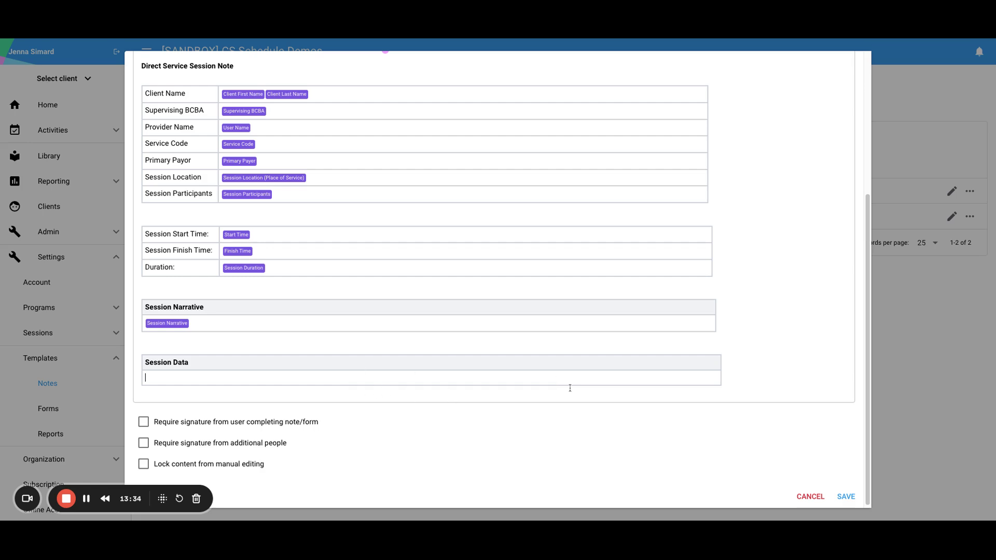
scroll(569, 385, "up", 5)
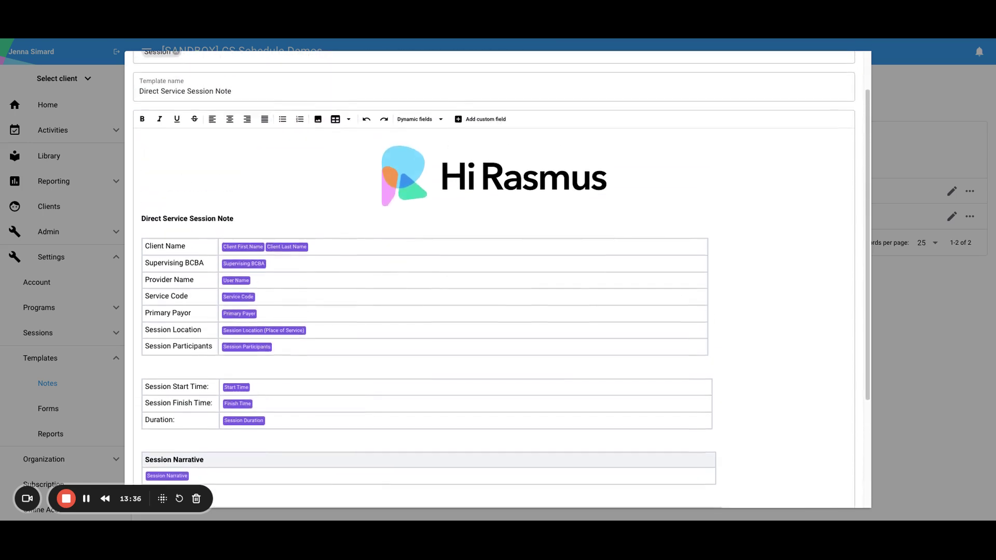
scroll(567, 379, "down", 5)
scroll(567, 377, "up", 5)
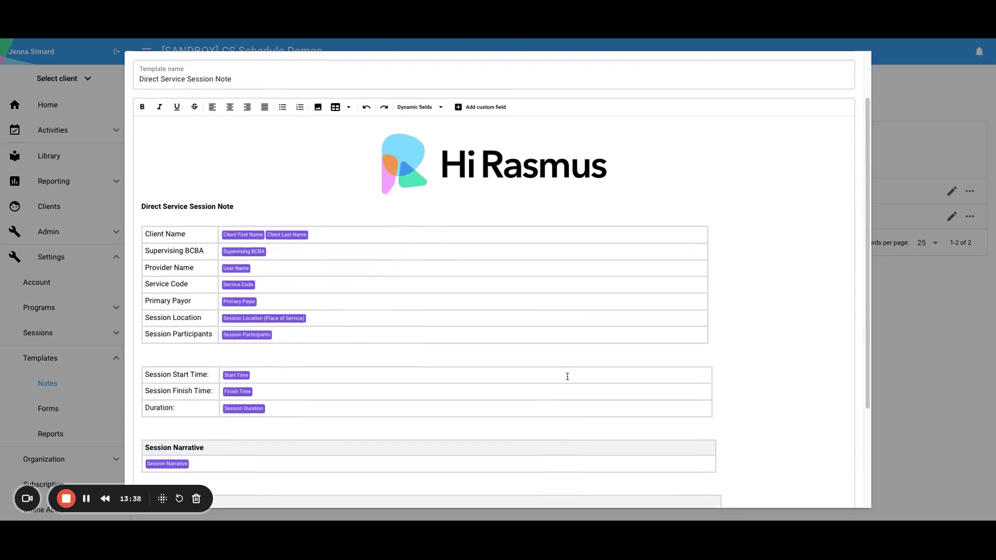
scroll(567, 377, "down", 5)
scroll(494, 311, "up", 5)
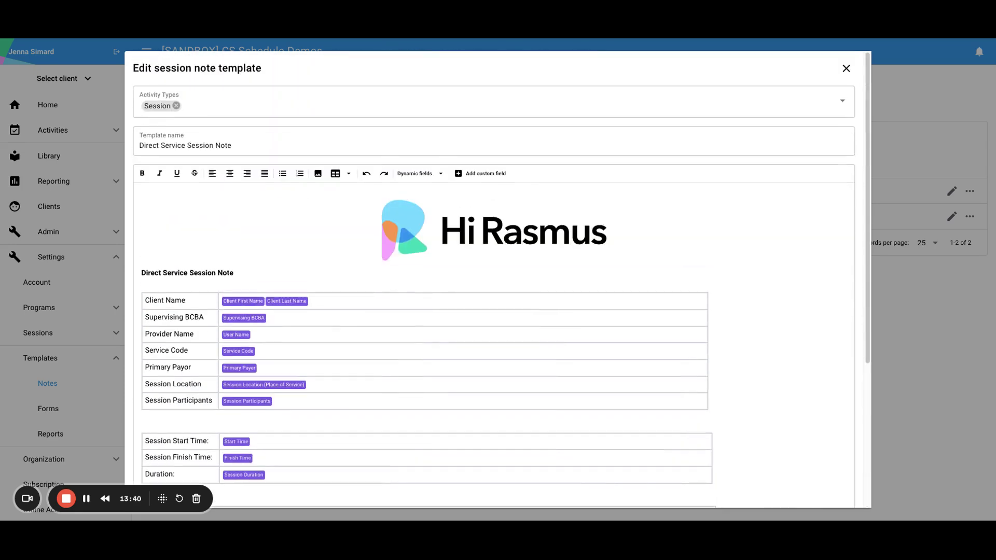
left_click(471, 174)
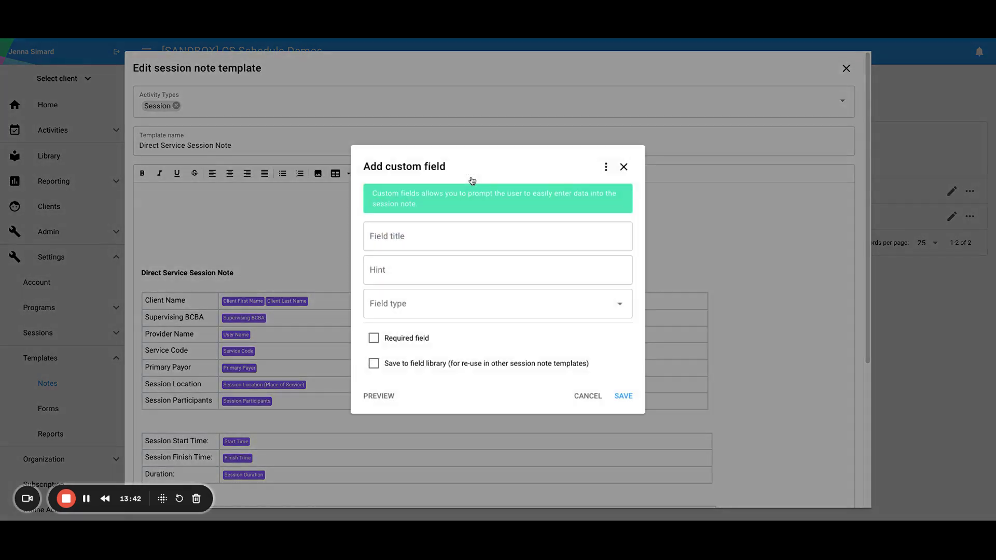
left_click(457, 234)
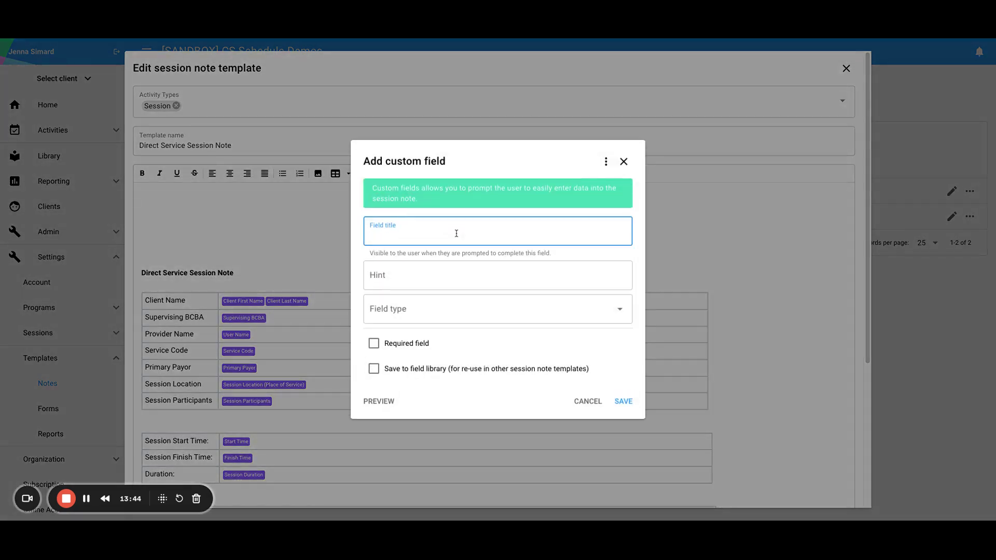
type("Session Data")
left_click(445, 308)
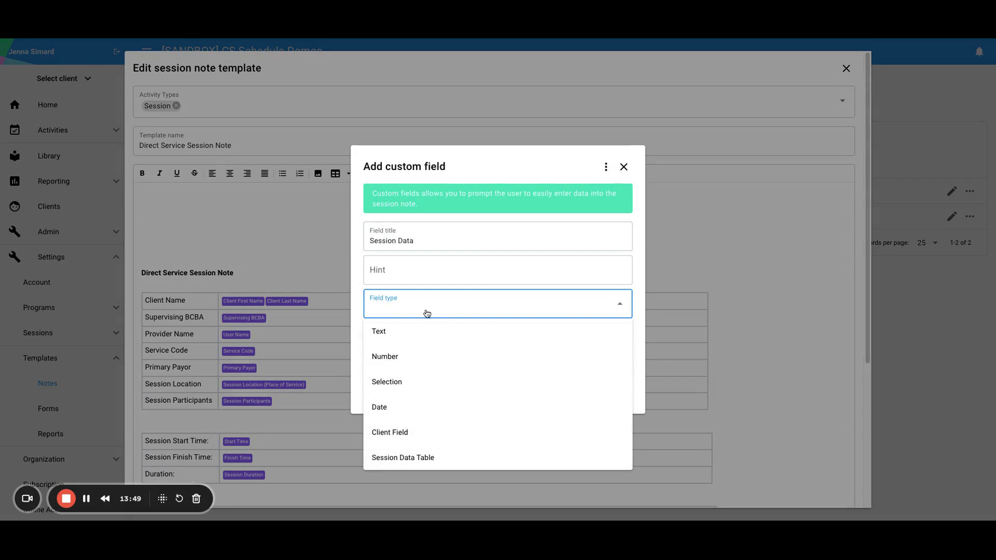
left_click(427, 460)
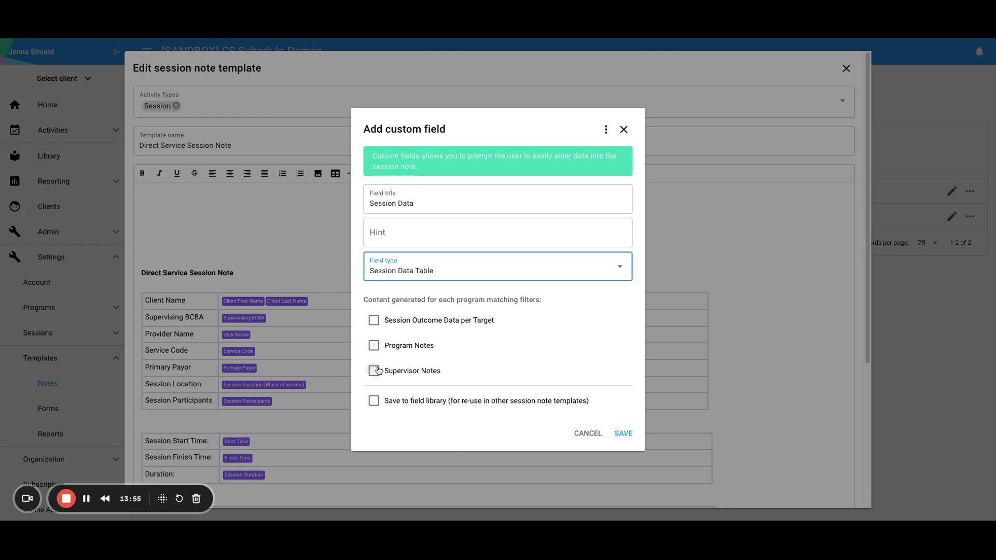
Include Session Outcome Data per Target with Introduction Date, Number of trials and Session Outcome columns, plus Program Notes and Supervisor Notes
left_click(376, 321)
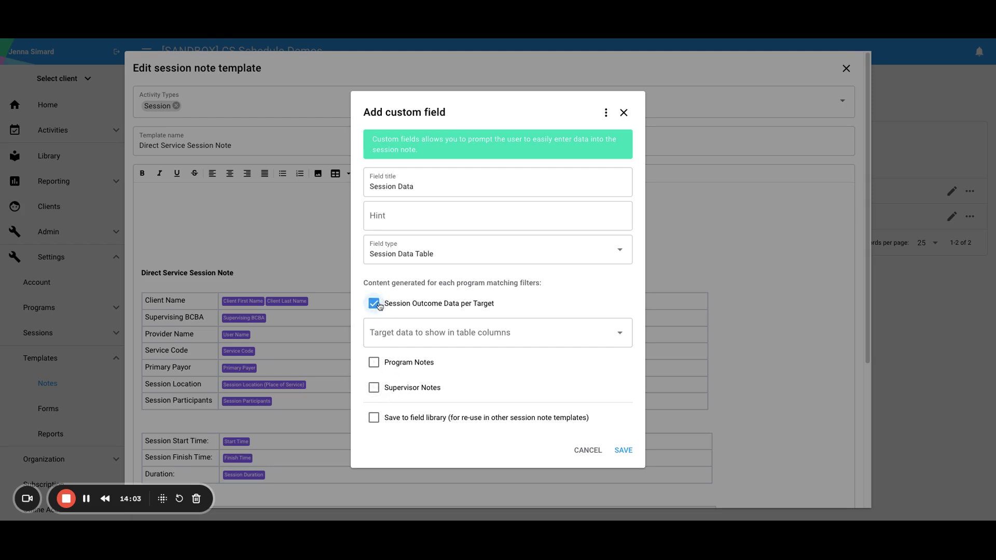
left_click(553, 331)
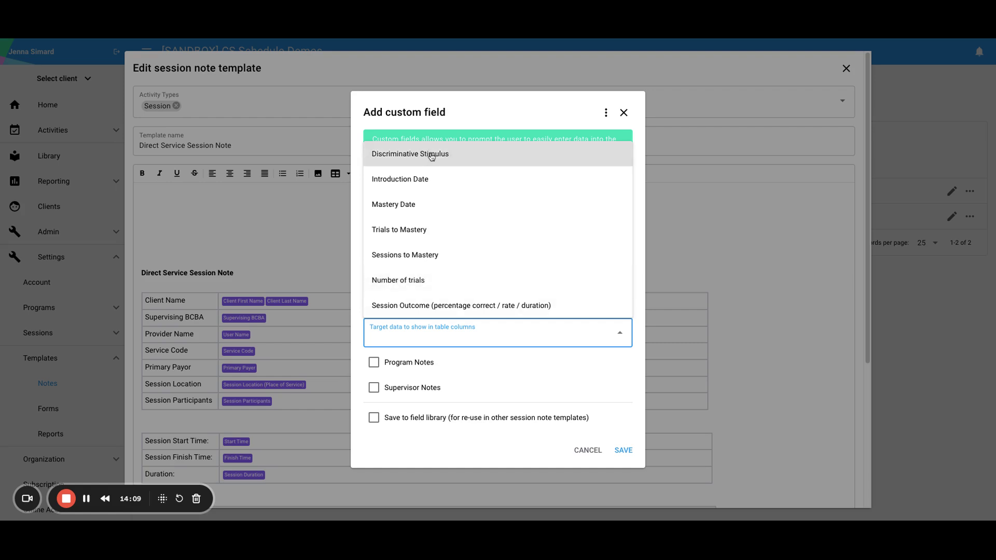
left_click(430, 186)
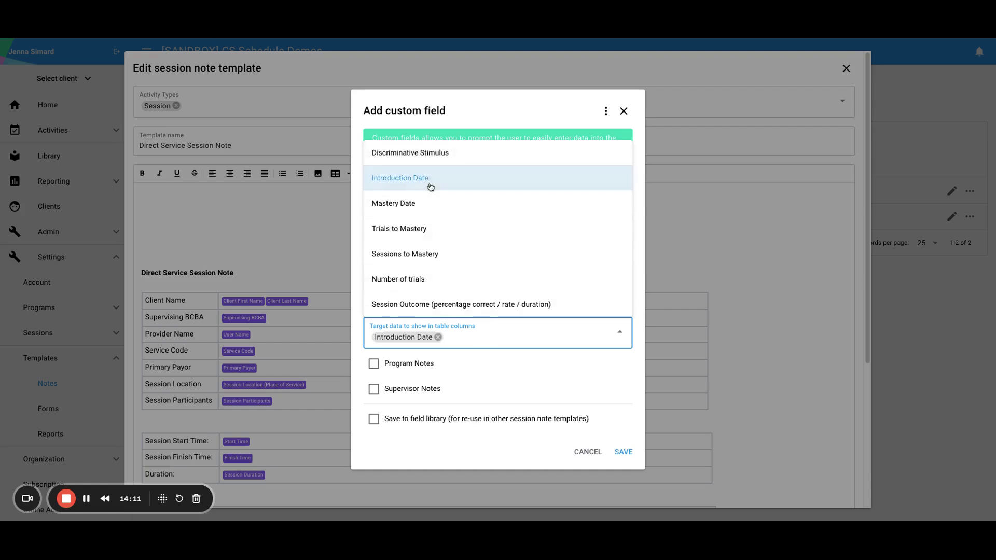
left_click(422, 279)
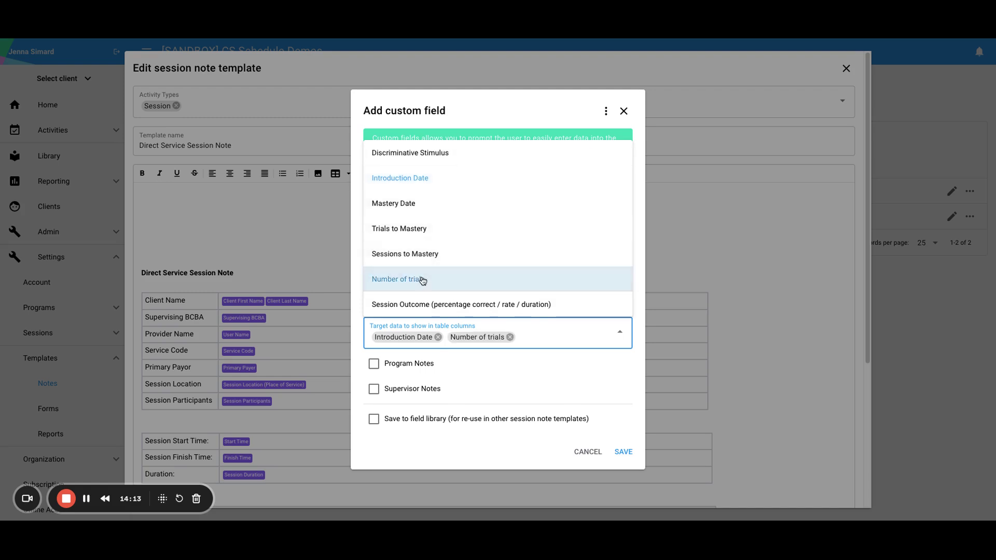
left_click(472, 305)
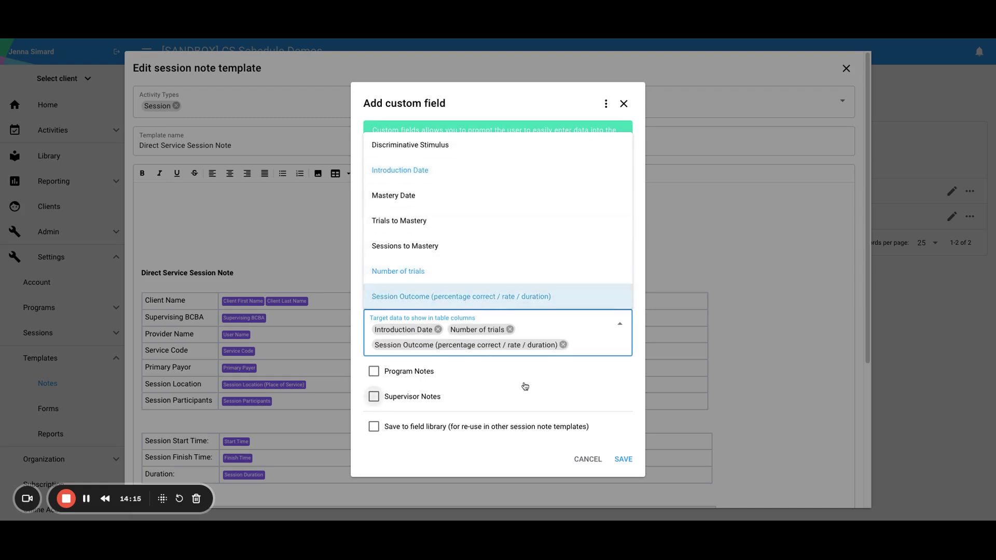
left_click(374, 372)
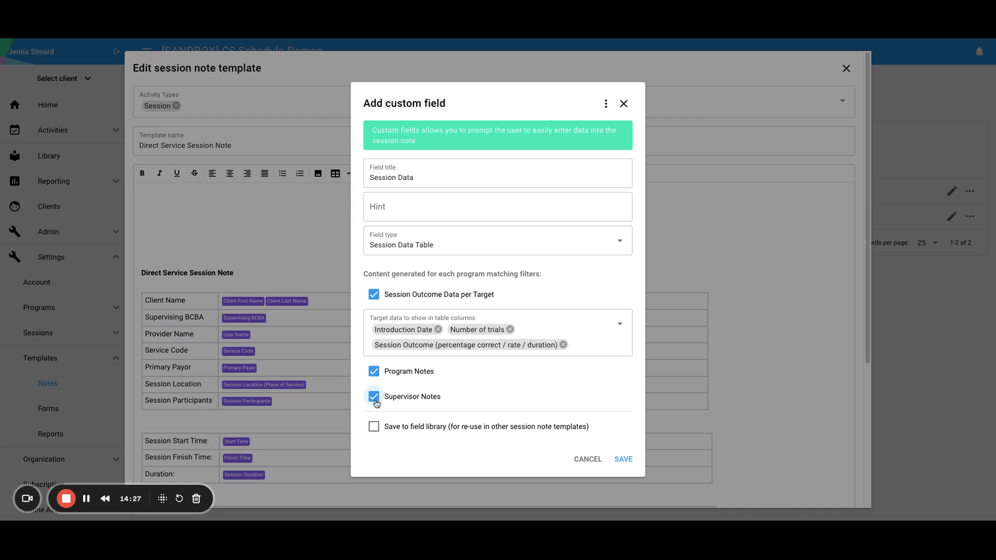
Save the Session Data field to the note and to the field library under the Session category
left_click(374, 426)
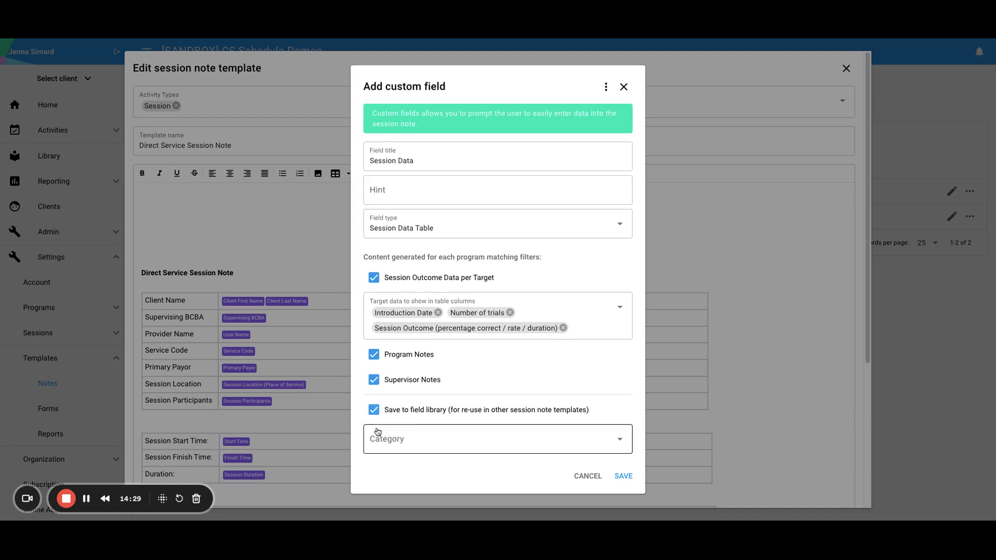
left_click(442, 444)
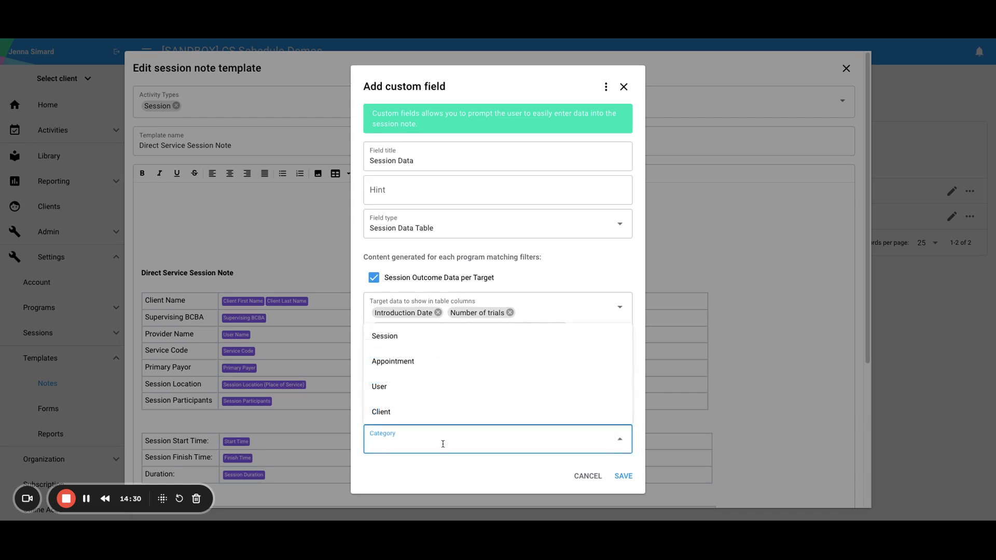
left_click(512, 345)
left_click(624, 476)
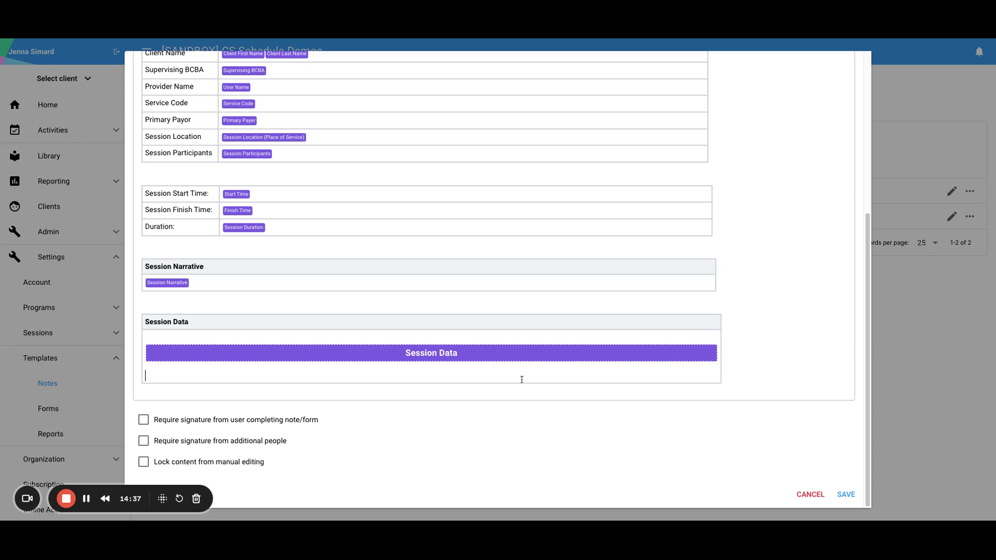
Review the Direct Service Session Note template from the logo and client details down to the Session Data table and signature options
scroll(626, 411, "up", 10)
scroll(626, 411, "down", 9)
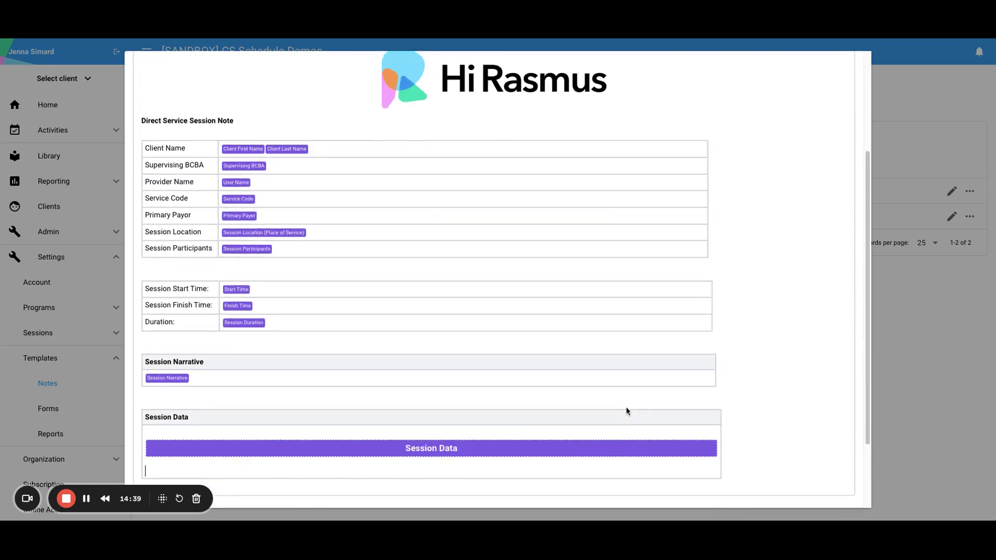
scroll(534, 296, "up", 5)
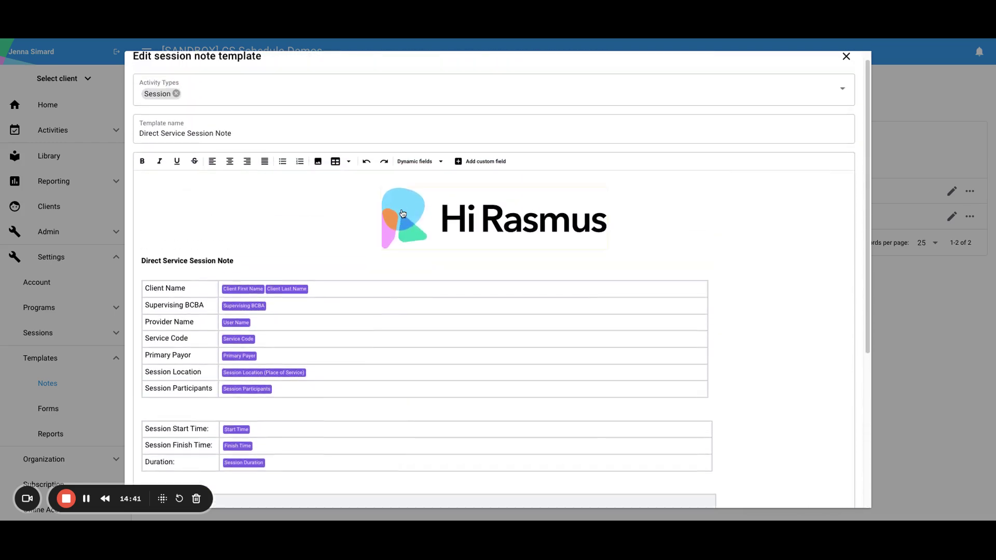
scroll(240, 212, "down", 1)
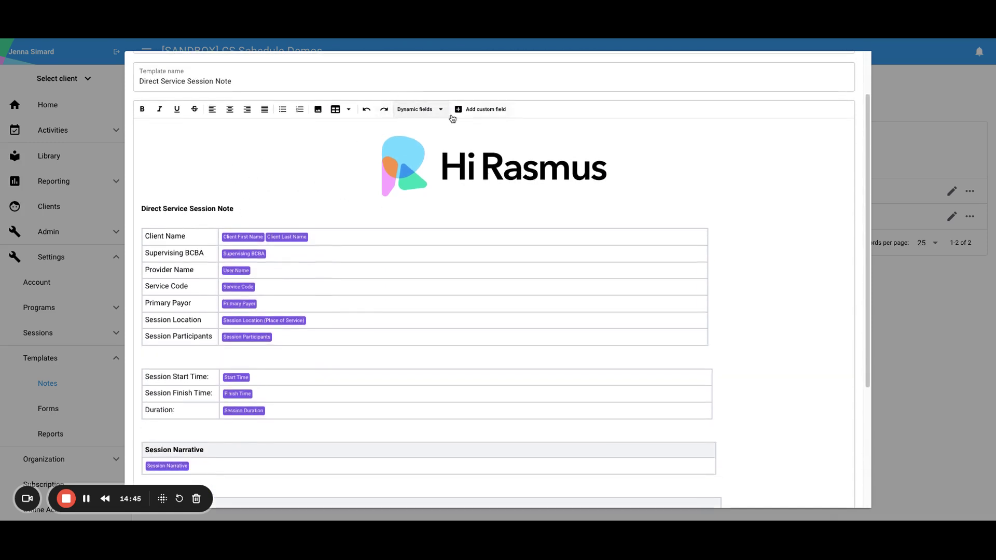
scroll(345, 235, "down", 2)
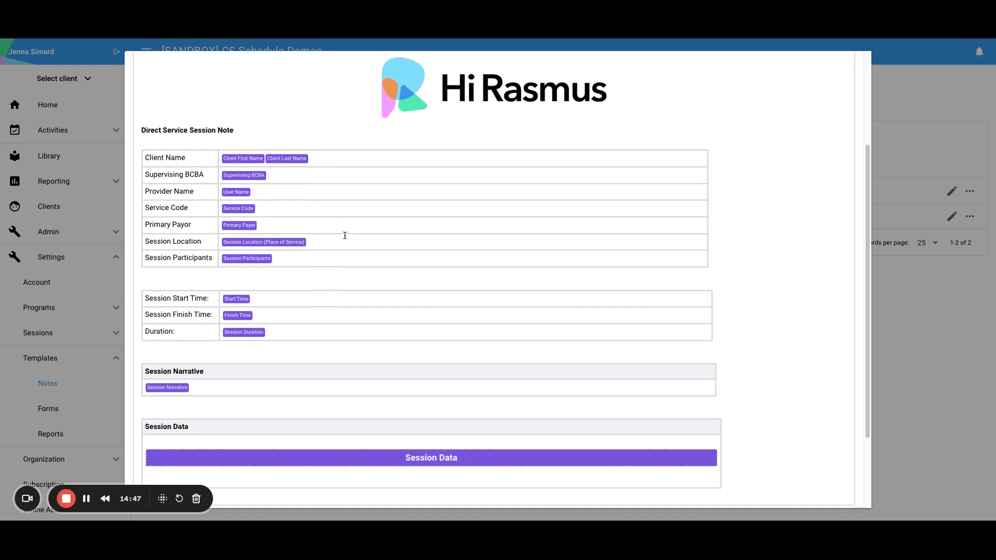
scroll(345, 235, "down", 1)
scroll(347, 256, "up", 2)
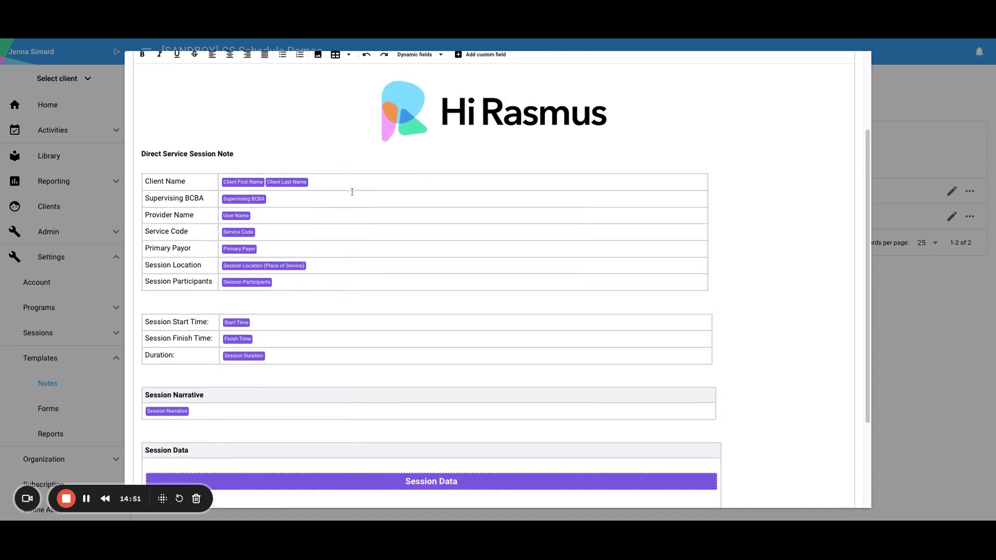
scroll(352, 192, "down", 3)
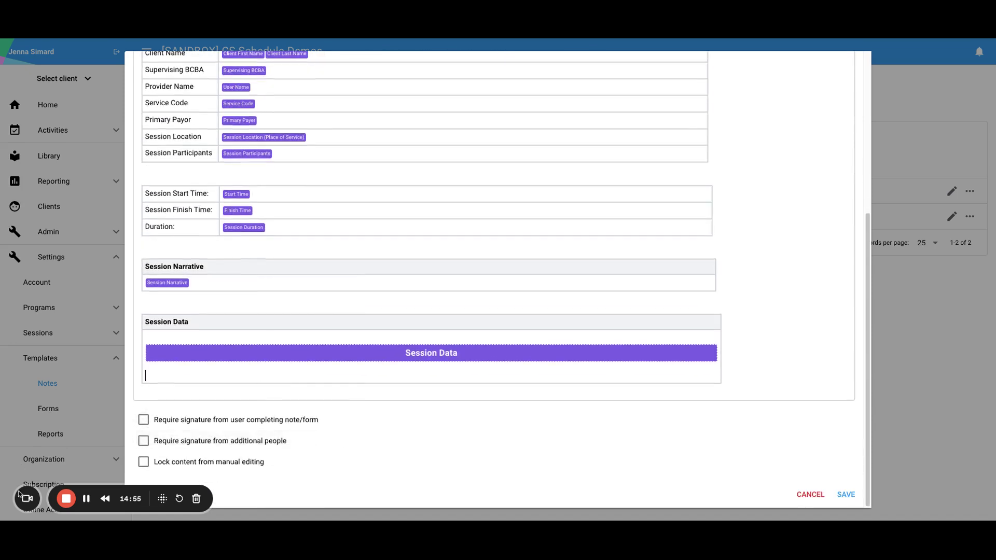
Require signatures from the user completing the note and from additional people
left_click_drag(13, 499, 13, 328)
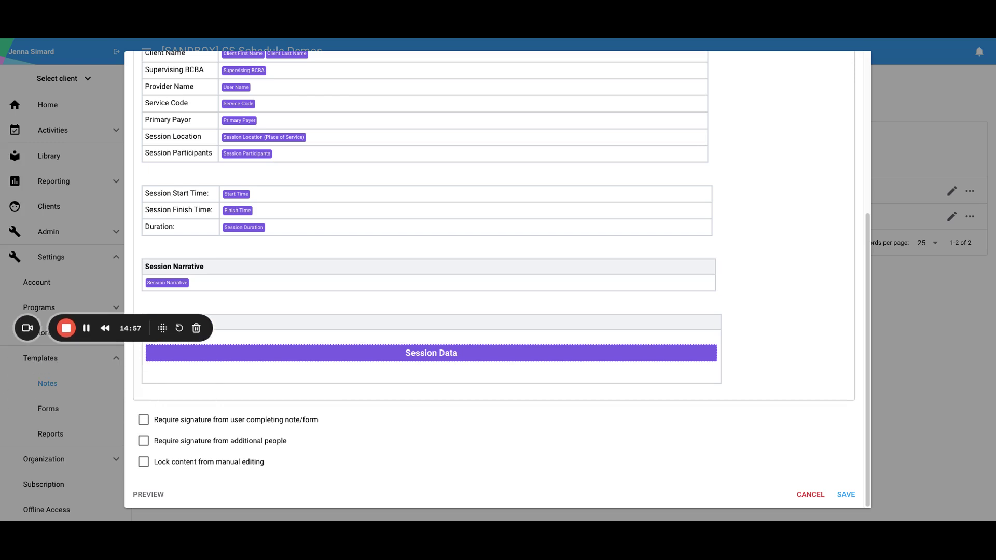
left_click(147, 422)
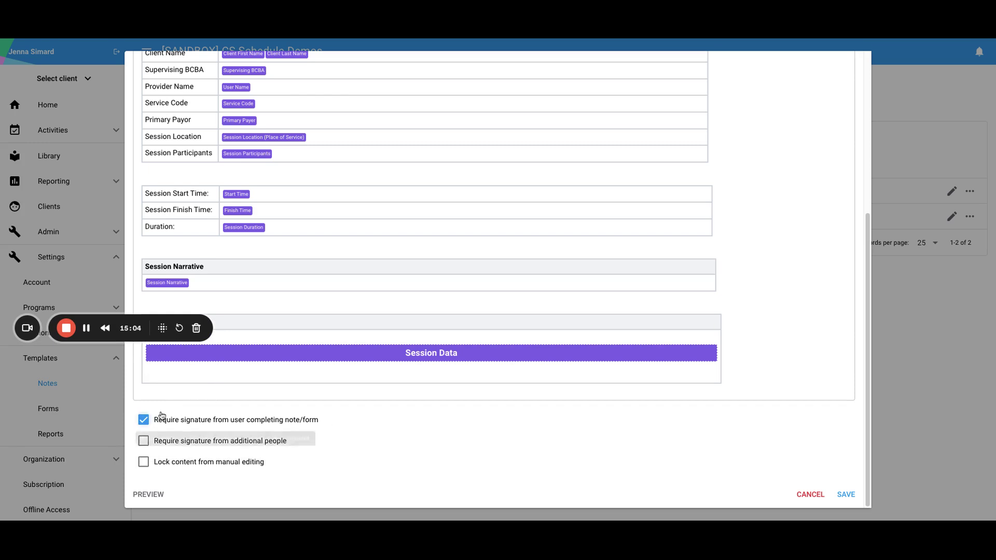
left_click(156, 443)
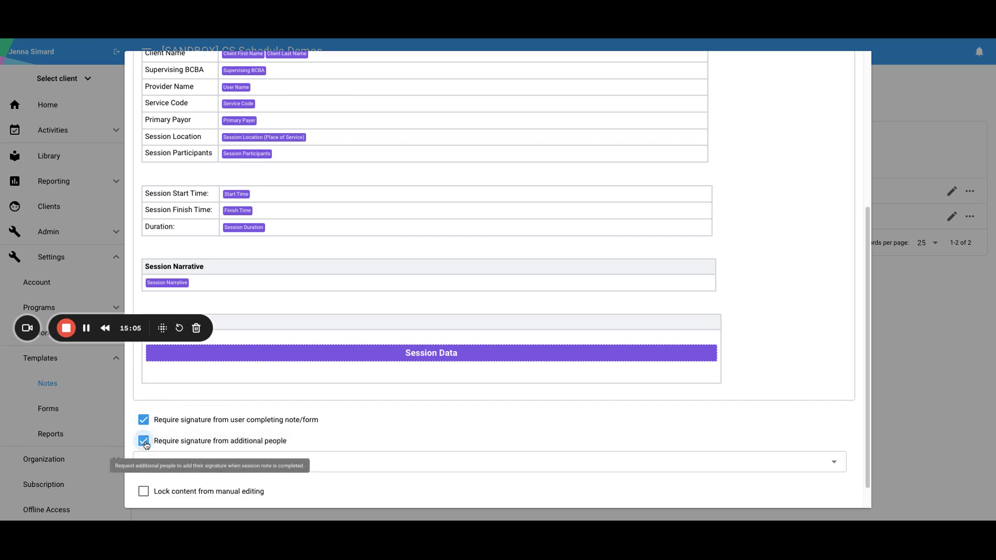
Set Parent / Guardian as the additional required signatory for the note template
left_click(453, 466)
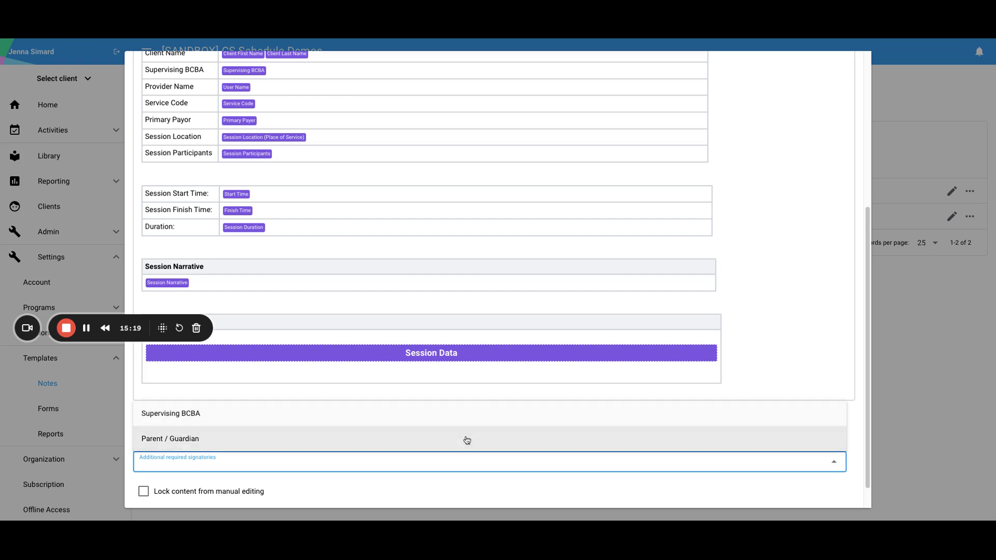
left_click(467, 440)
left_click(488, 493)
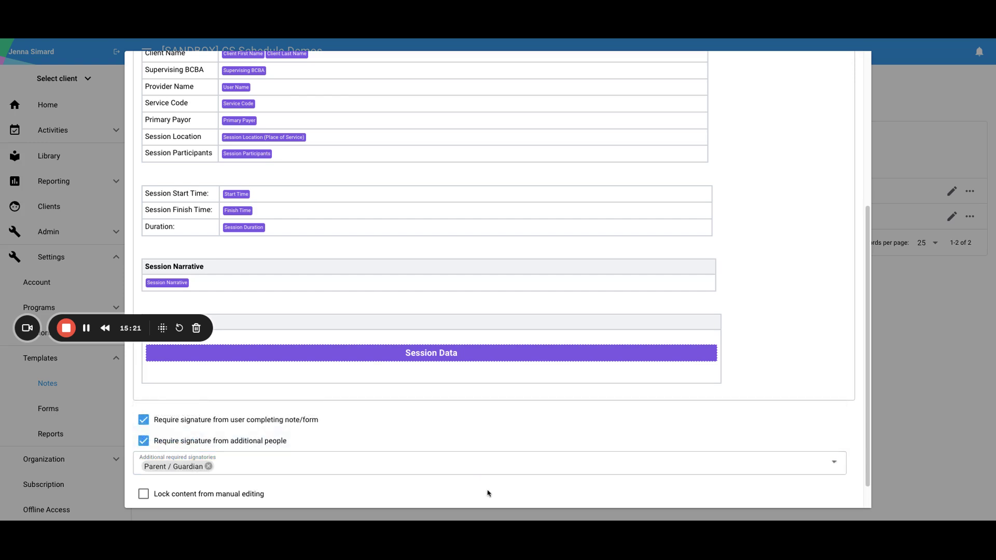
scroll(487, 493, "down", 1)
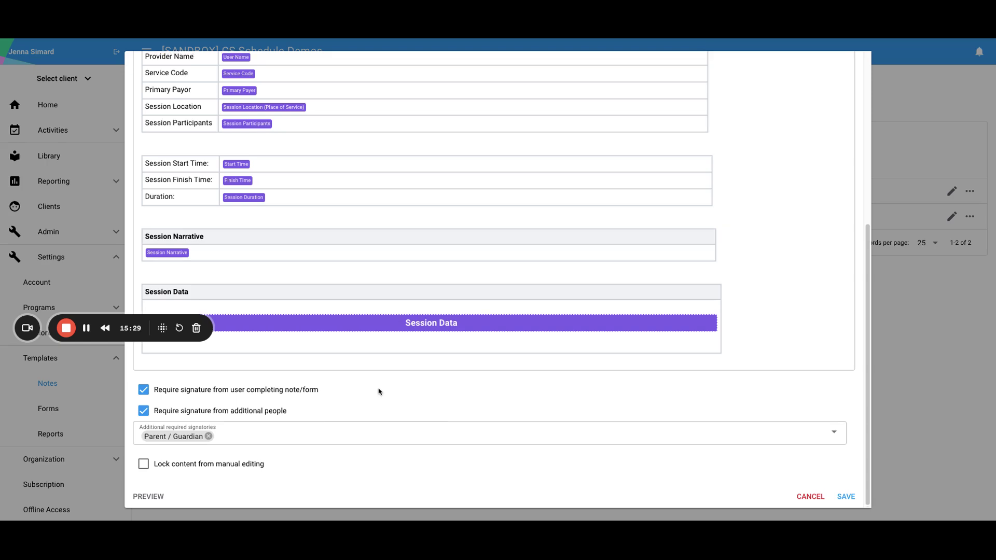
scroll(378, 391, "up", 3)
scroll(328, 402, "down", 3)
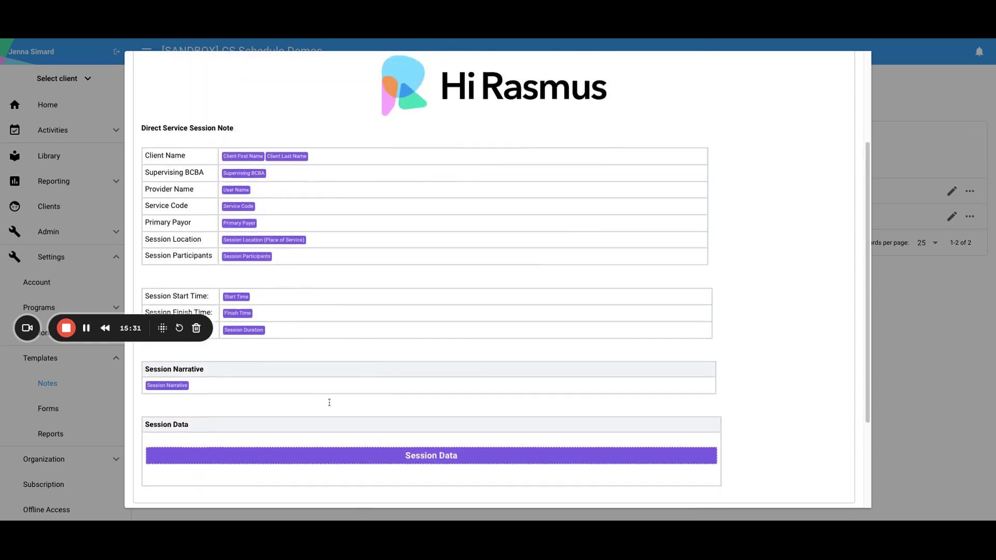
scroll(329, 403, "up", 5)
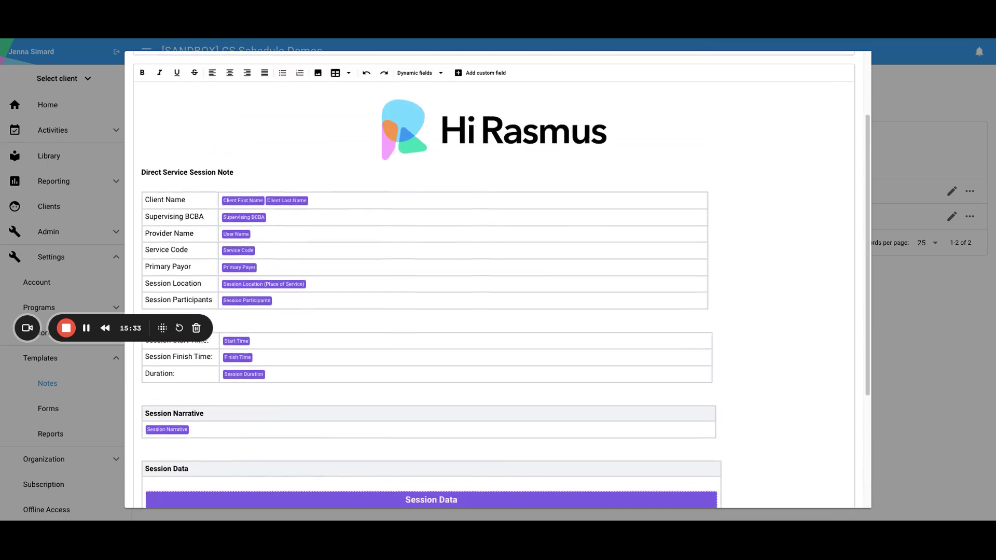
scroll(320, 400, "down", 5)
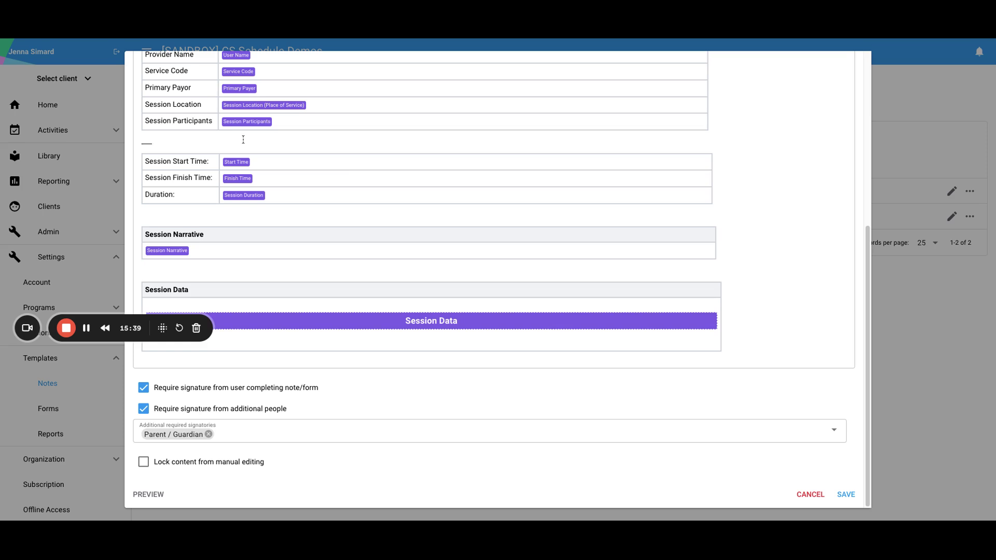
type("body")
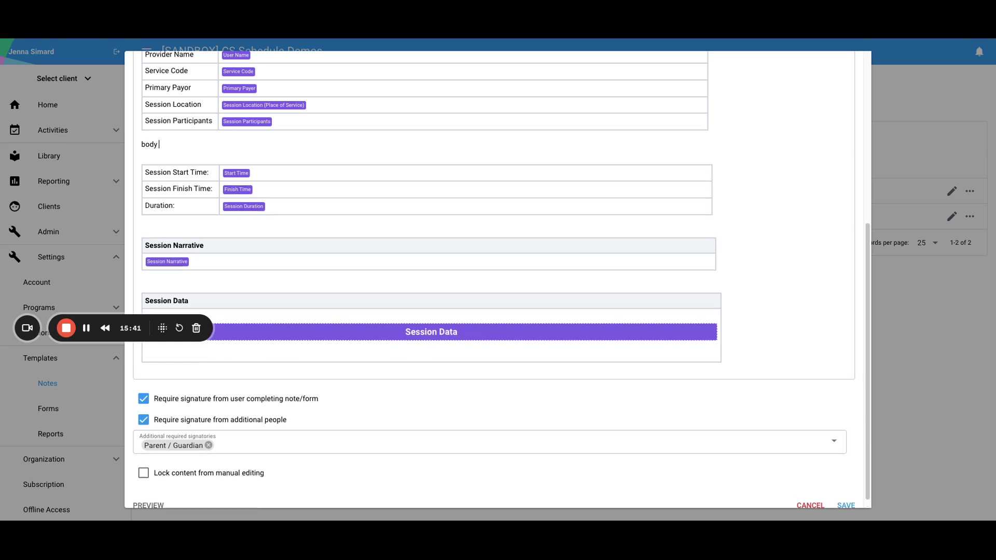
key("BackSpace")
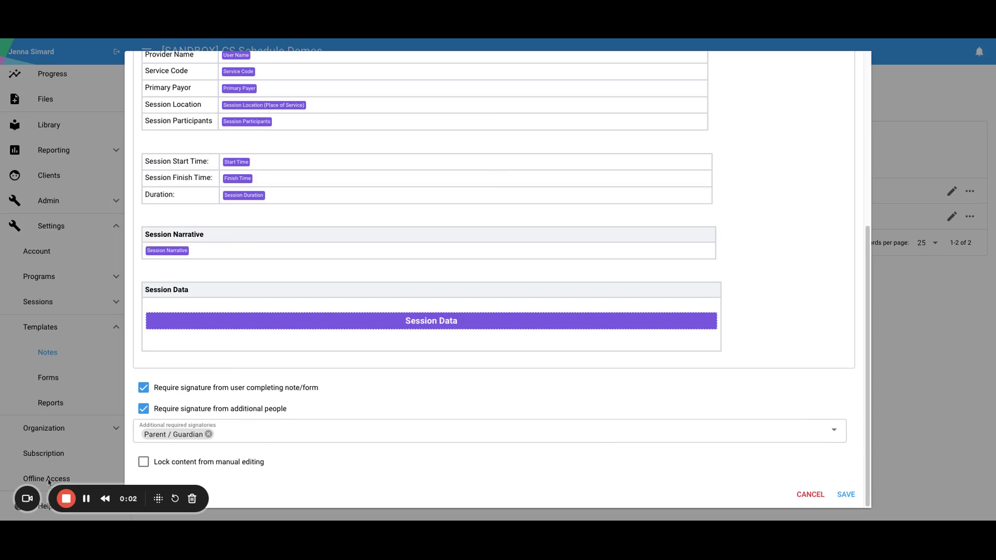
left_click_drag(13, 501, 13, 363)
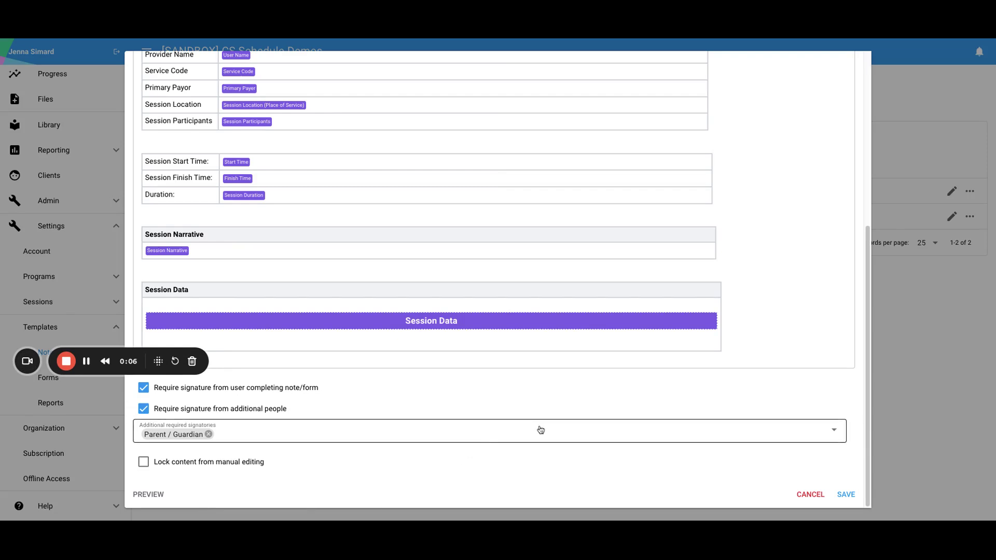
Preview the template with the 9/17/2024 Daily Session, answering Home as location and RBT, BCBA and Speech Therapist as participants, and close the preview
left_click(155, 498)
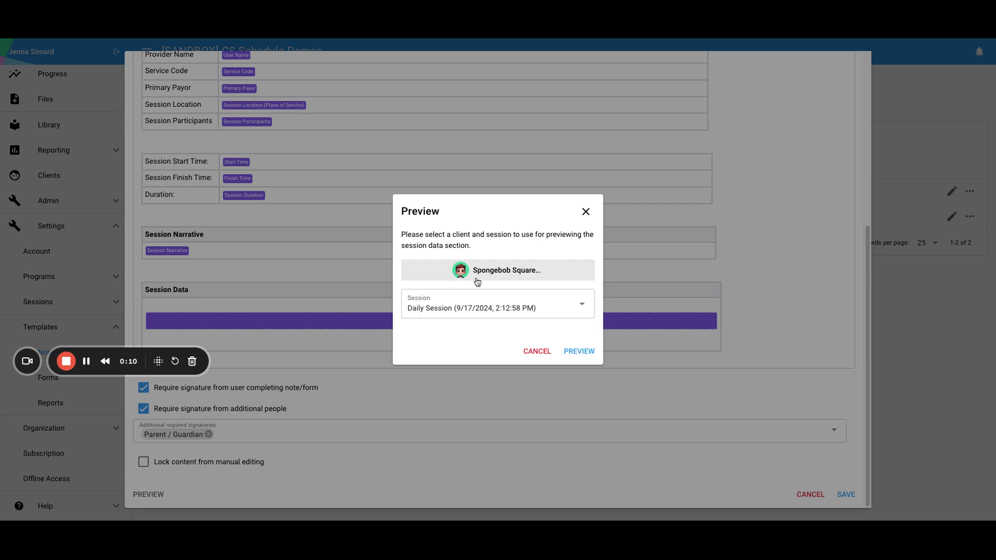
left_click(579, 352)
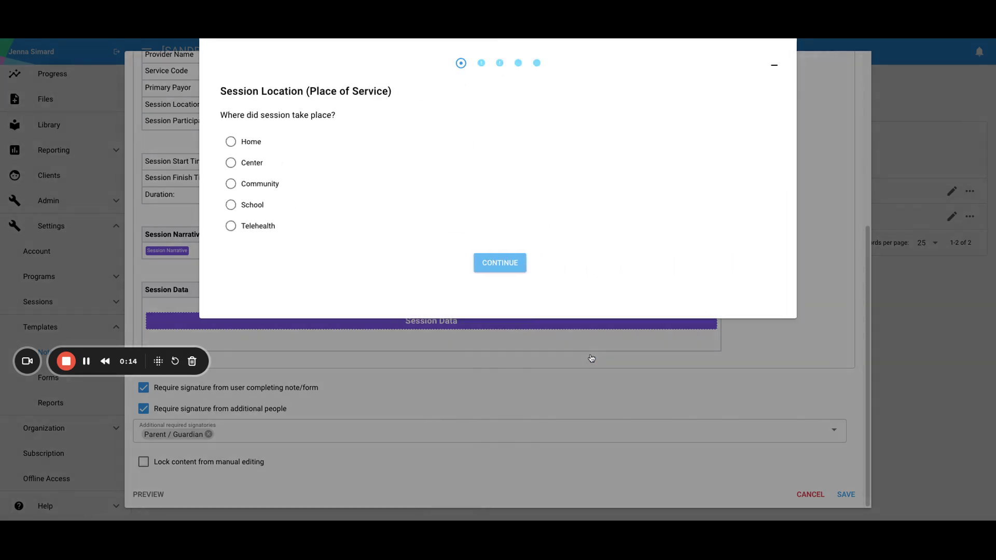
left_click(231, 142)
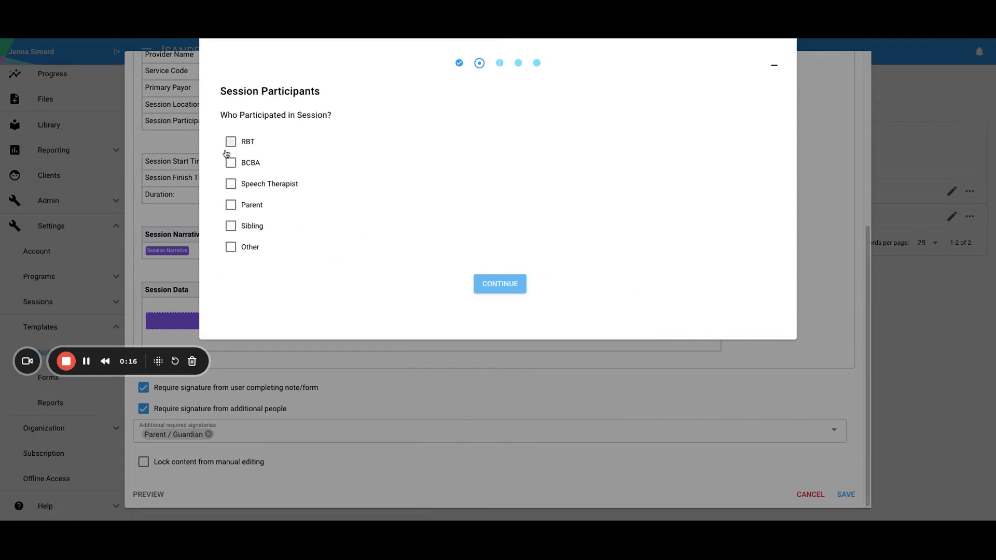
left_click(231, 142)
left_click(231, 163)
left_click(230, 183)
left_click(499, 283)
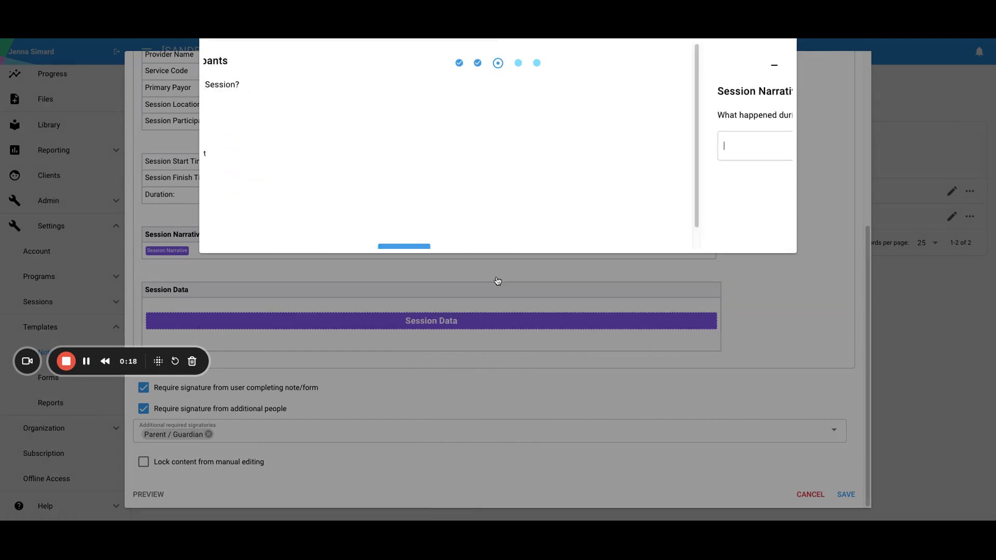
left_click(774, 64)
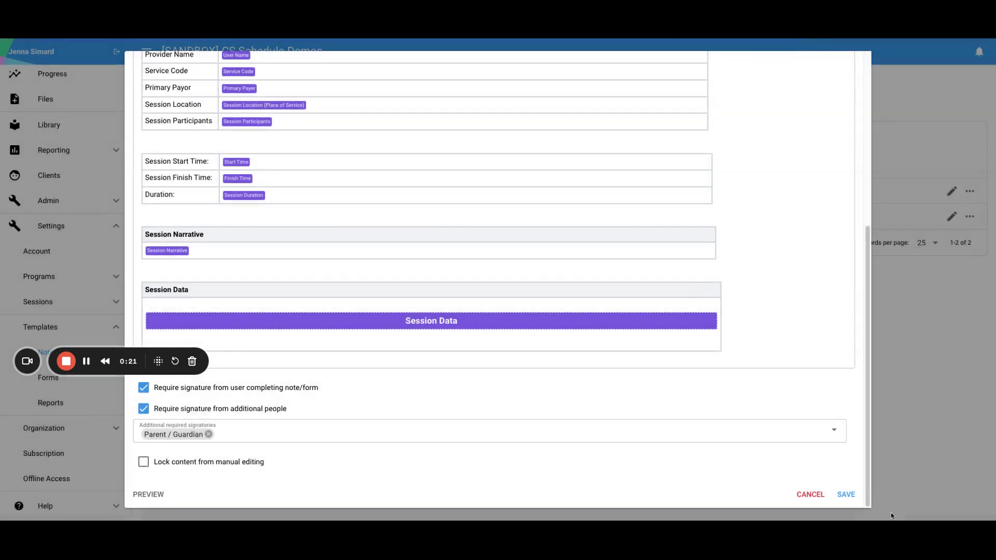
Save the note template and start the selected client's Daily Session
left_click(846, 494)
scroll(60, 101, "up", 2)
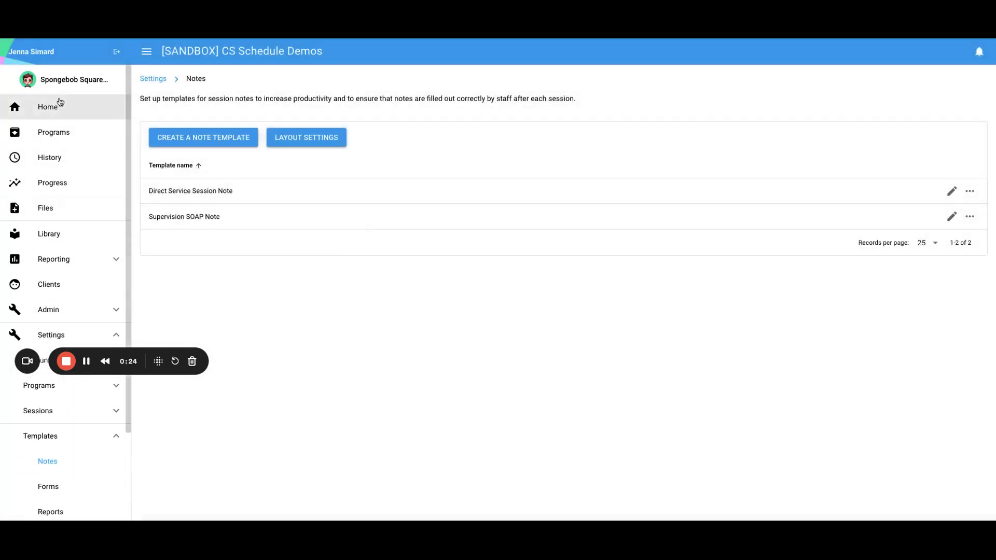
left_click(55, 107)
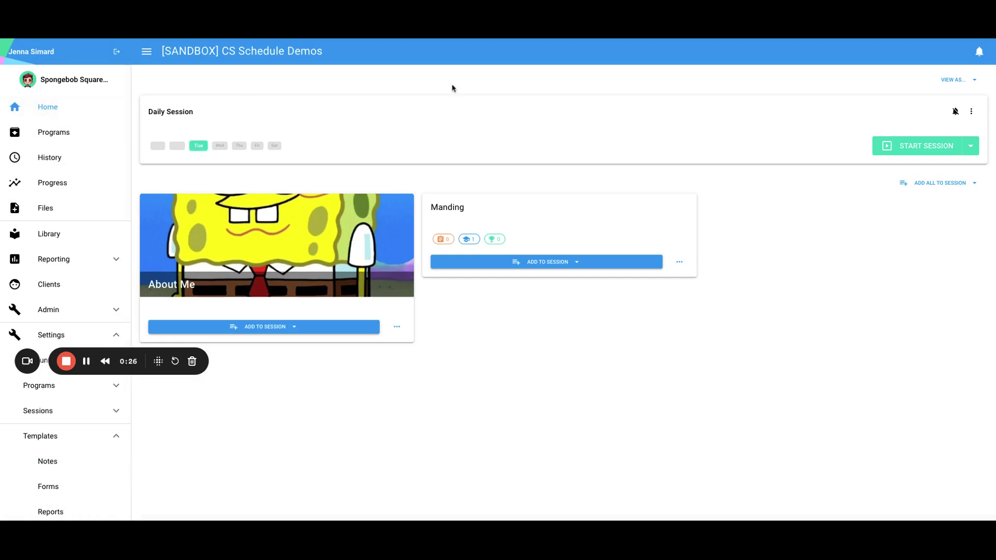
left_click(898, 145)
left_click(974, 507)
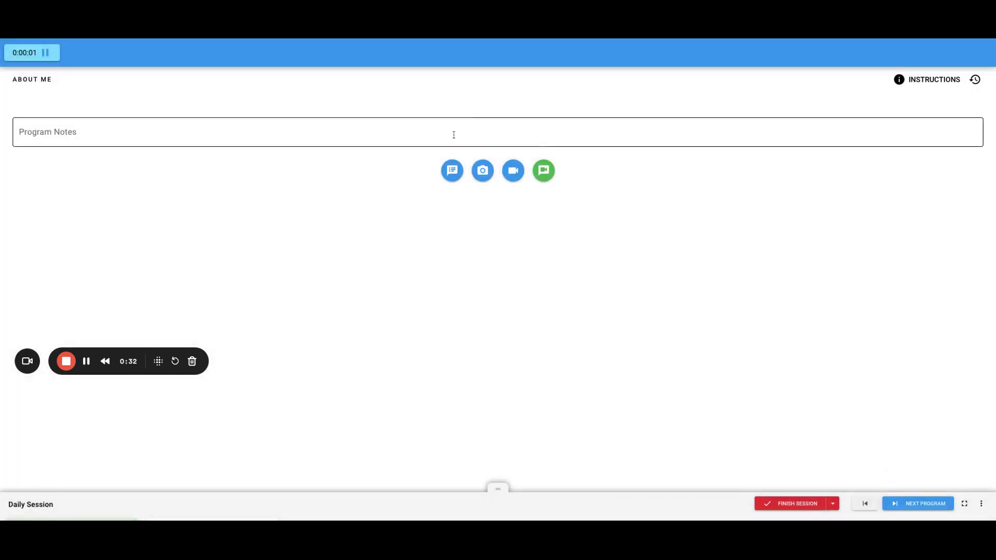
Open the running session's notes and apply the Direct Service Session Note template
left_click(452, 175)
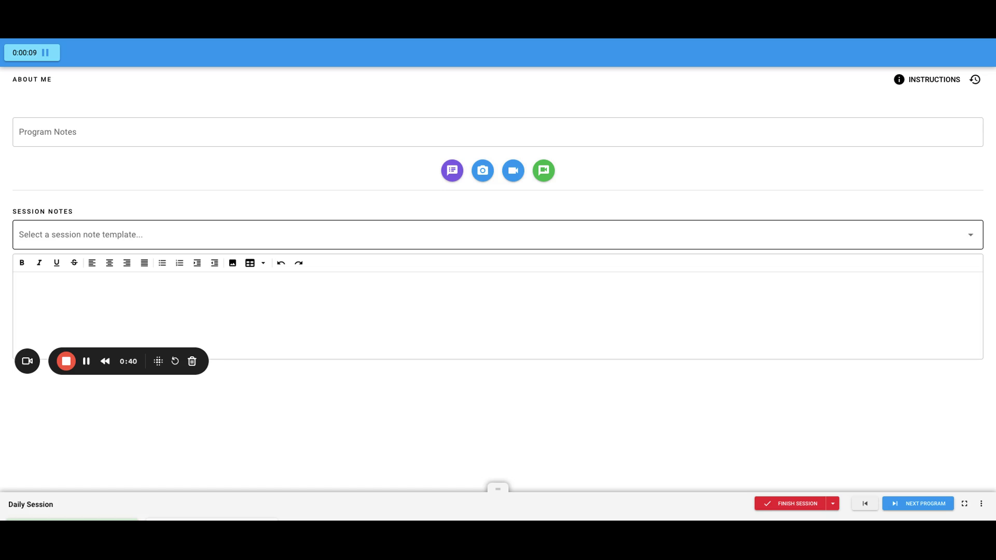
left_click(249, 235)
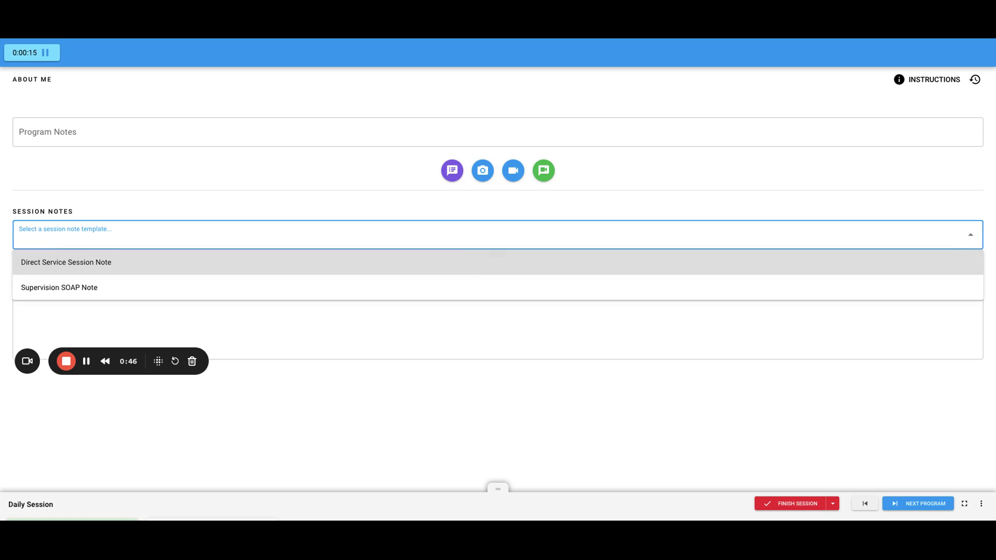
left_click(66, 262)
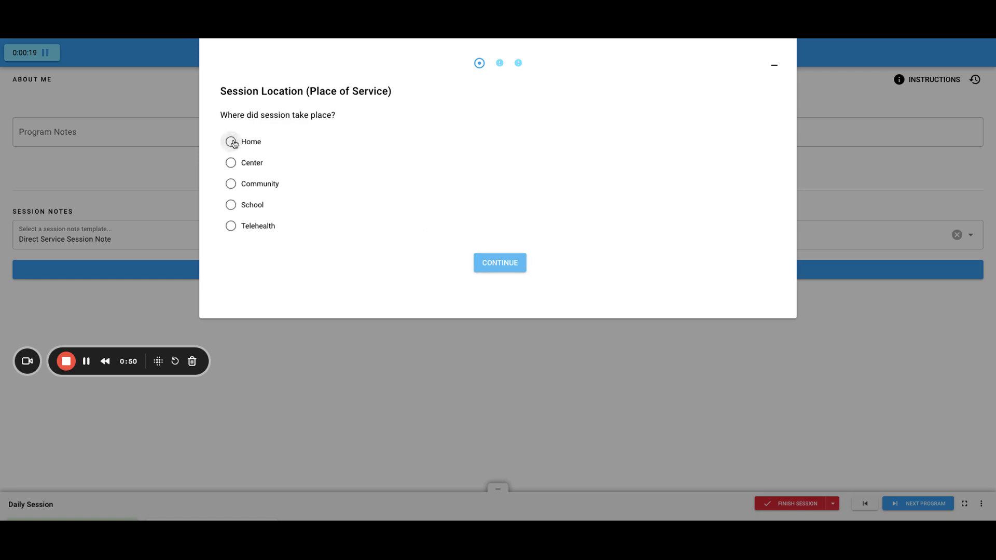
Record Home as the session location and RBT, BCBA and Speech Therapist as the session participants
left_click(232, 145)
left_click(231, 143)
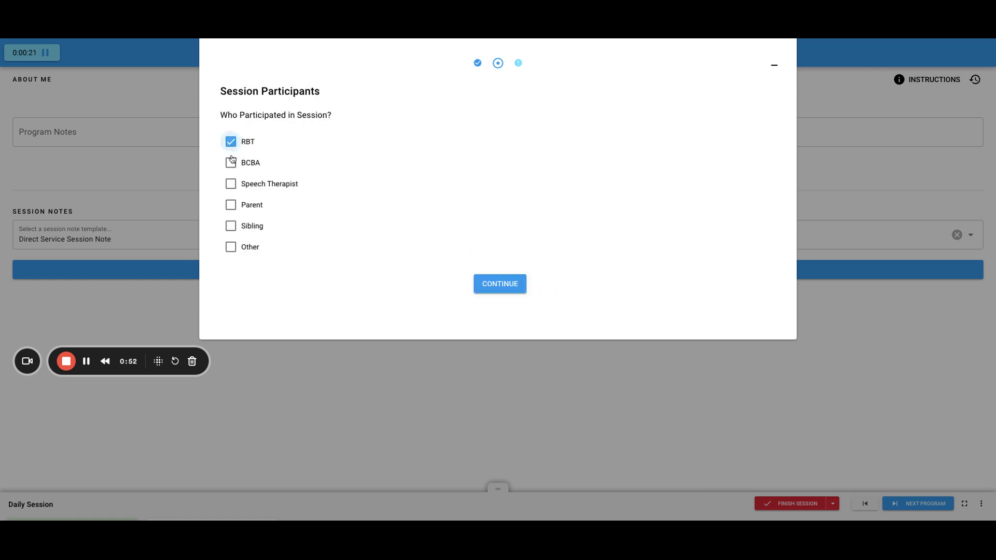
left_click(230, 163)
left_click(232, 183)
left_click(504, 282)
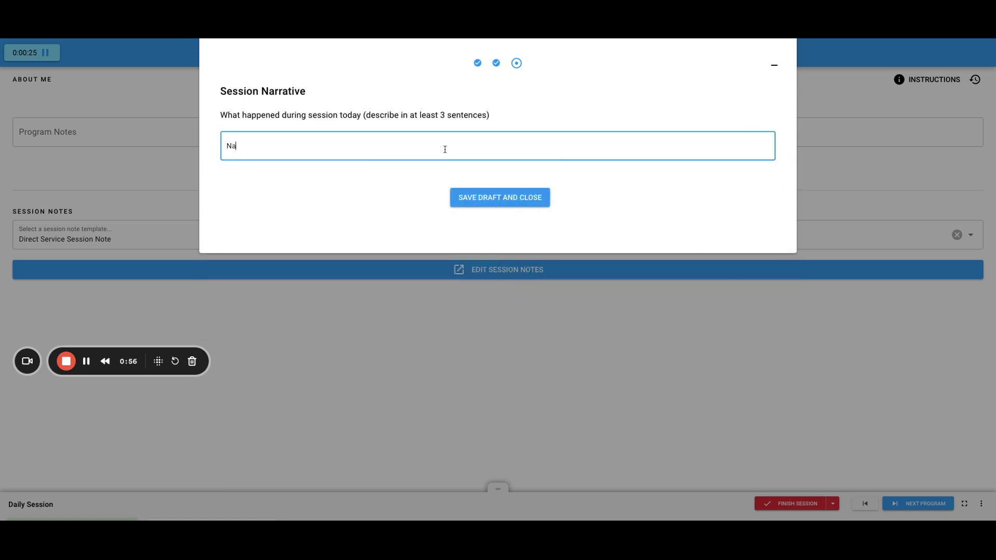
Save a draft session narrative starting with "Narrative" and finish the client's session for the day
type("Na")
left_click(500, 197)
left_click(773, 503)
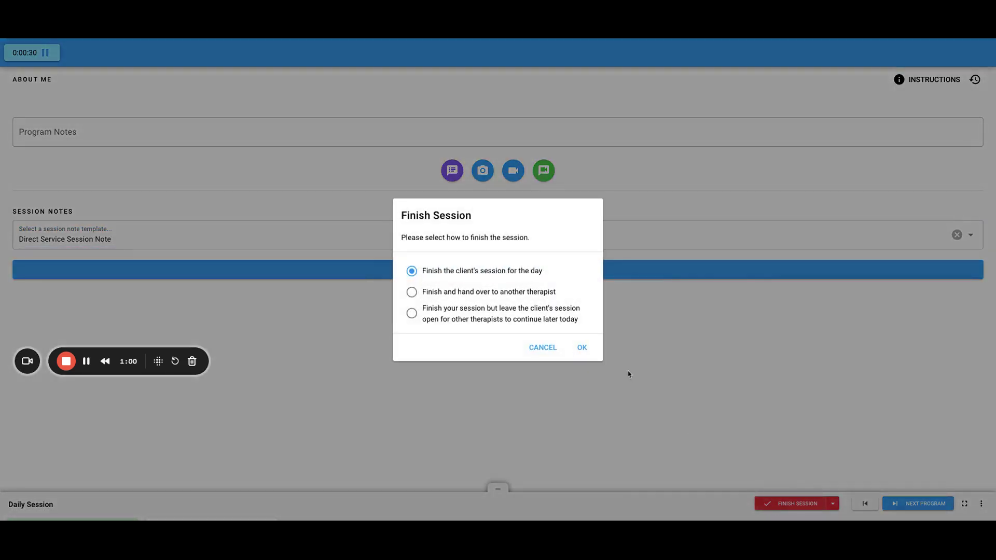
left_click(583, 348)
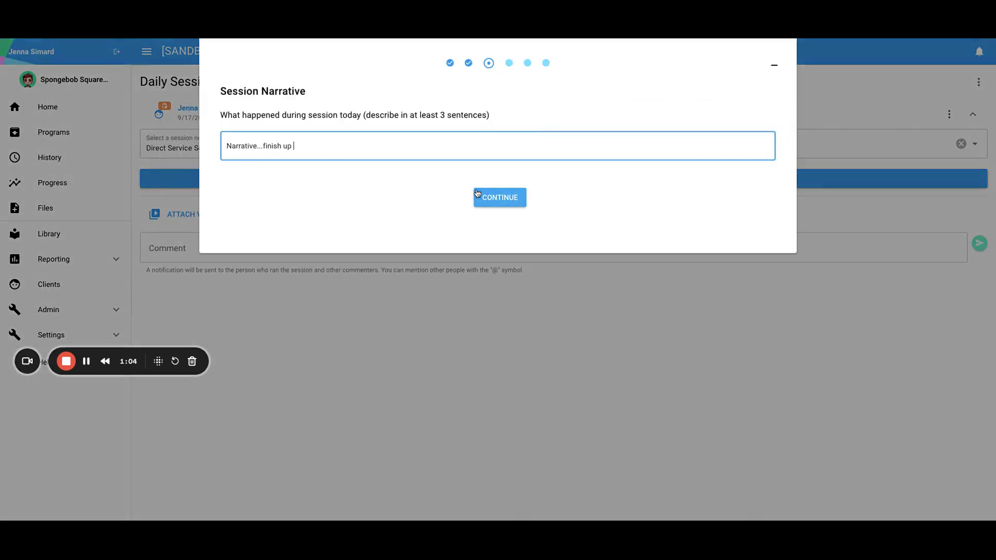
Complete the session narrative as "Narrative...finish up my note" and leave Programs out of the session data
type("tes")
left_click(515, 200)
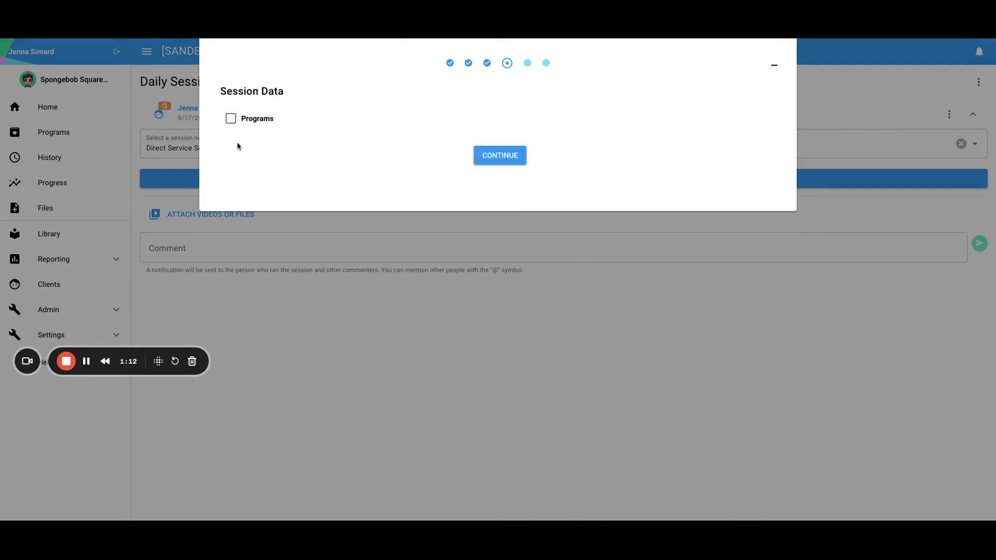
left_click(502, 157)
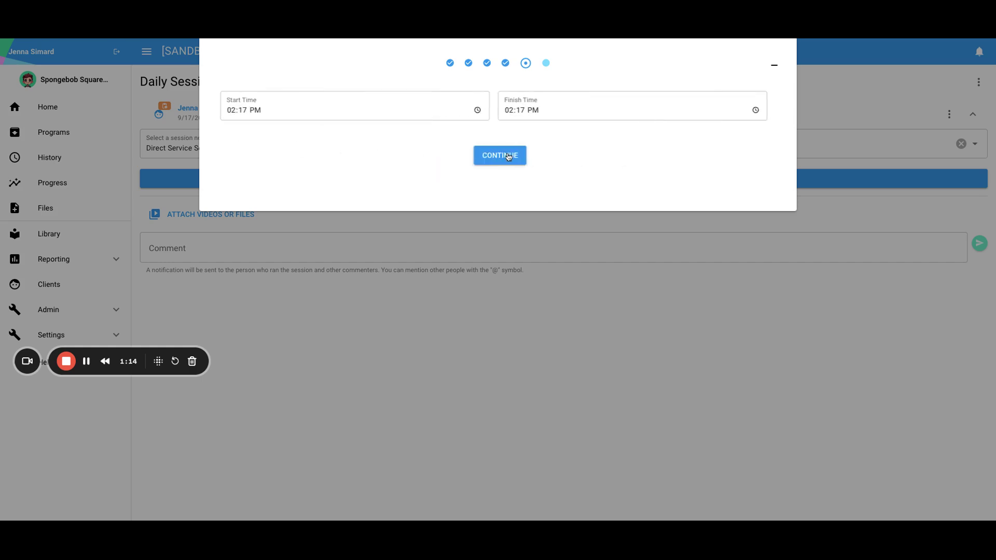
Set the session's start time to 02:00 PM and its finish time to 02:25 PM
left_click(242, 110)
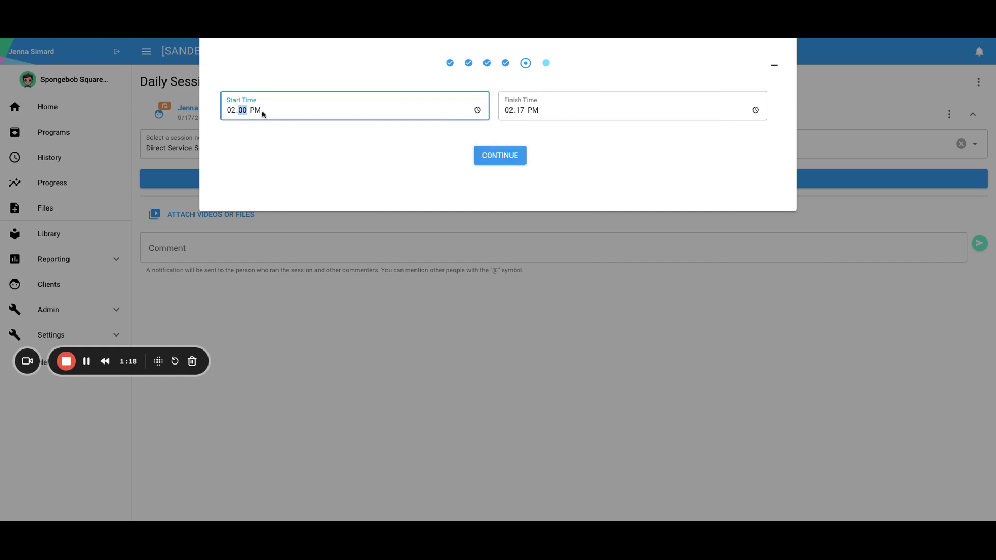
left_click(520, 111)
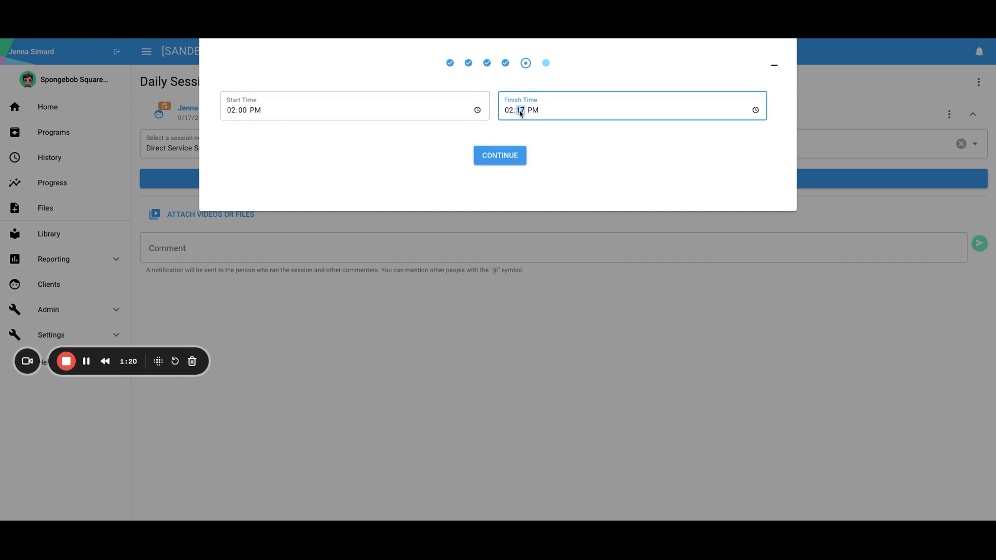
type("25")
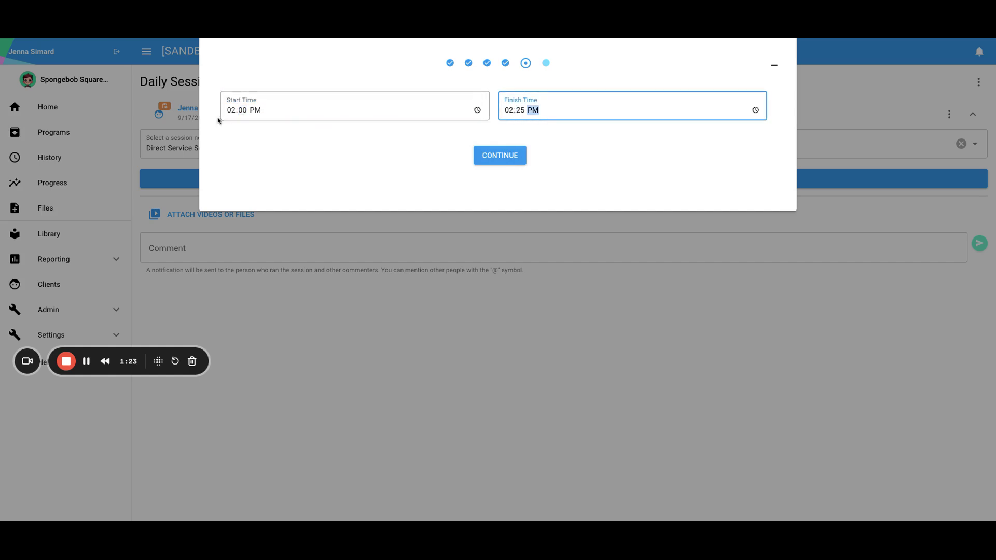
left_click(361, 159)
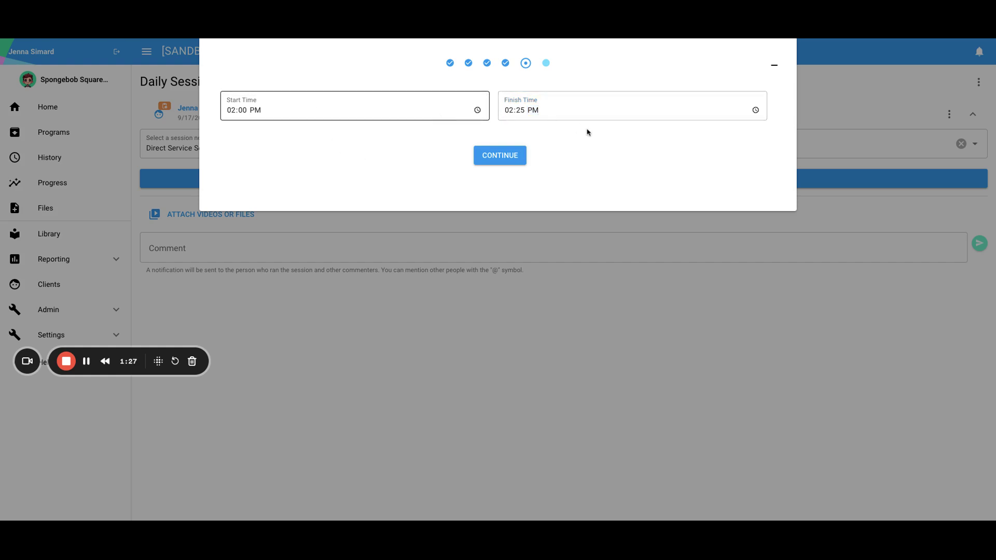
left_click(509, 163)
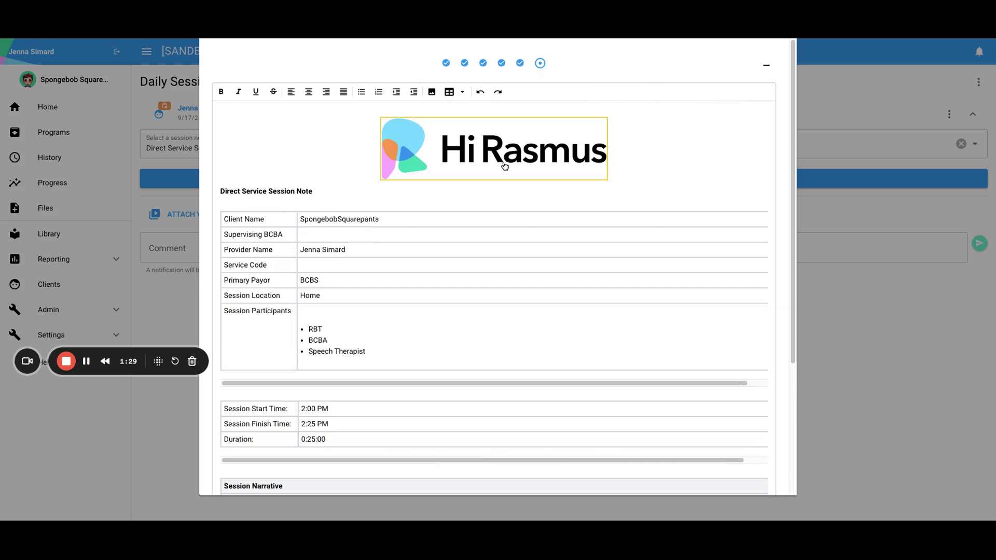
Review the generated session note from the client details and participants through the session times, narrative and Session Data table
scroll(668, 281, "down", 1)
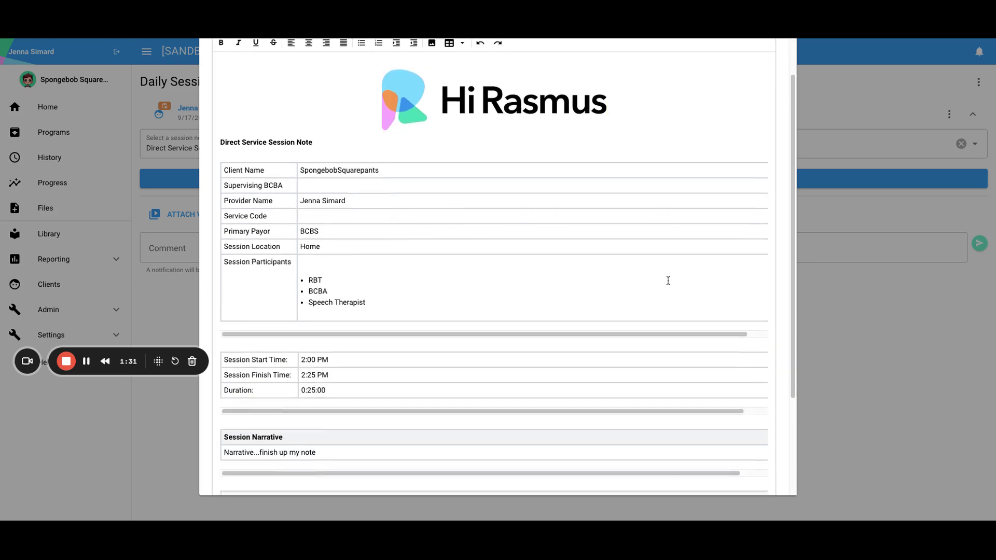
scroll(667, 308, "down", 2)
scroll(415, 187, "up", 1)
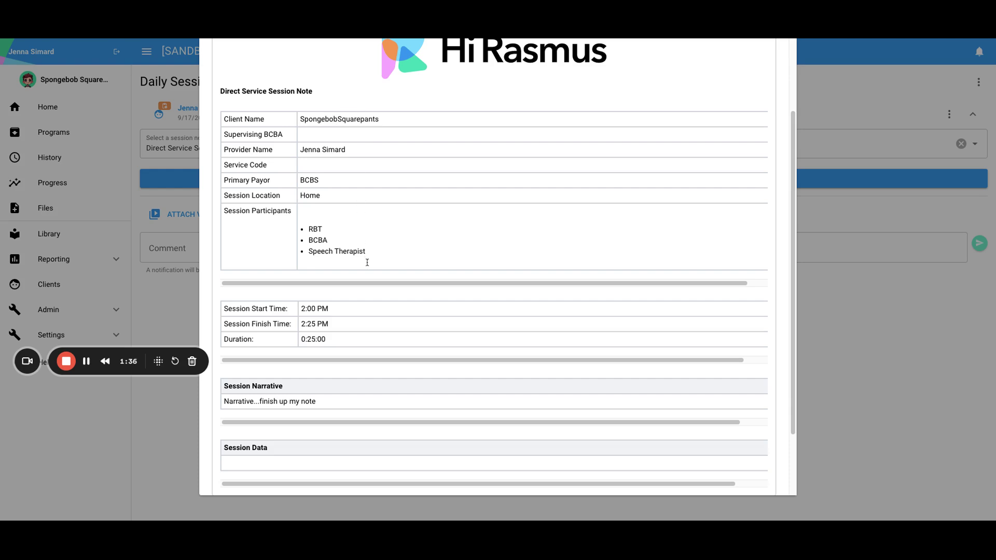
scroll(367, 263, "right", 1)
scroll(368, 263, "left", 1)
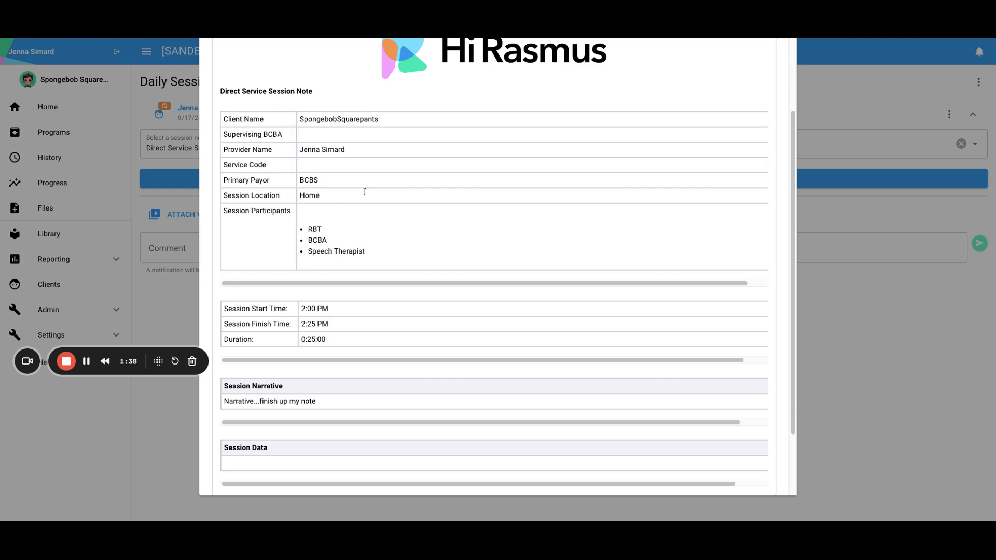
scroll(334, 196, "left", 1)
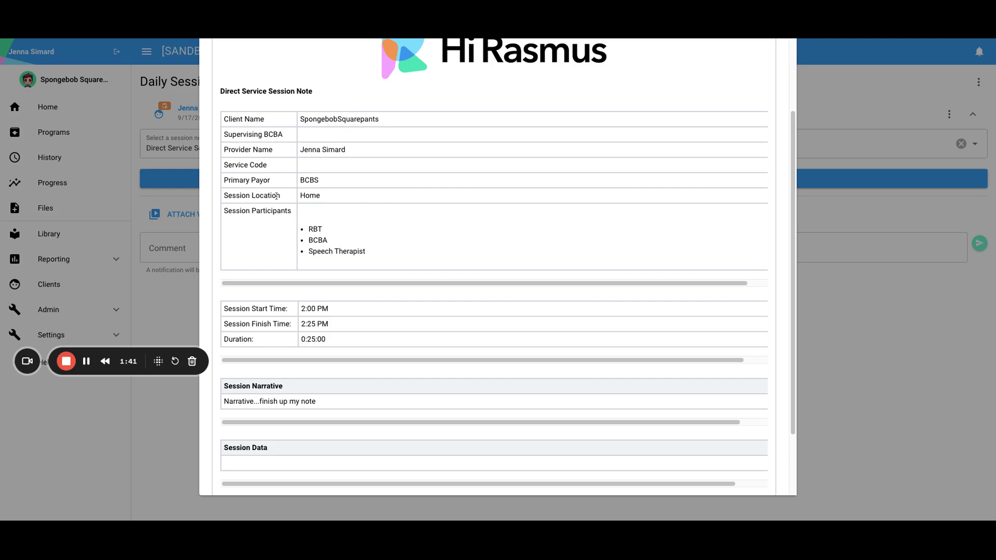
scroll(348, 262, "down", 3)
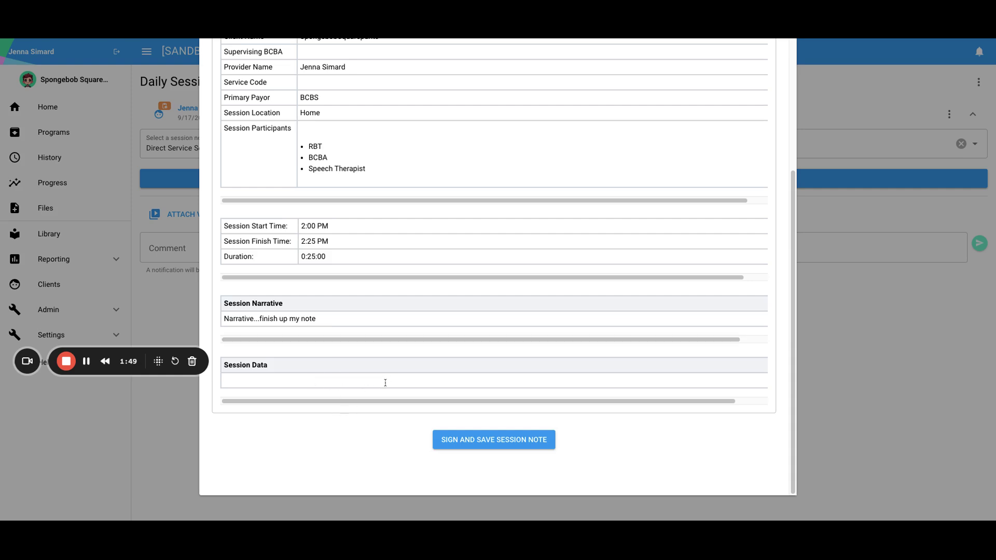
Sign the session note with a hand-drawn provider signature and save it
left_click(464, 439)
mouse_move(402, 265)
left_mouse_down()
mouse_move(395, 323)
mouse_move(560, 314)
left_mouse_up()
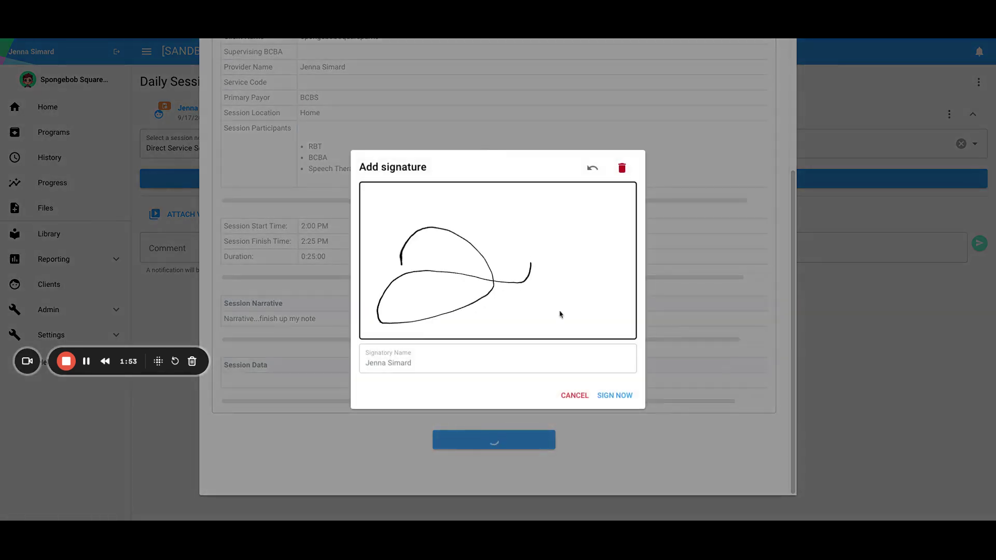
left_click(615, 396)
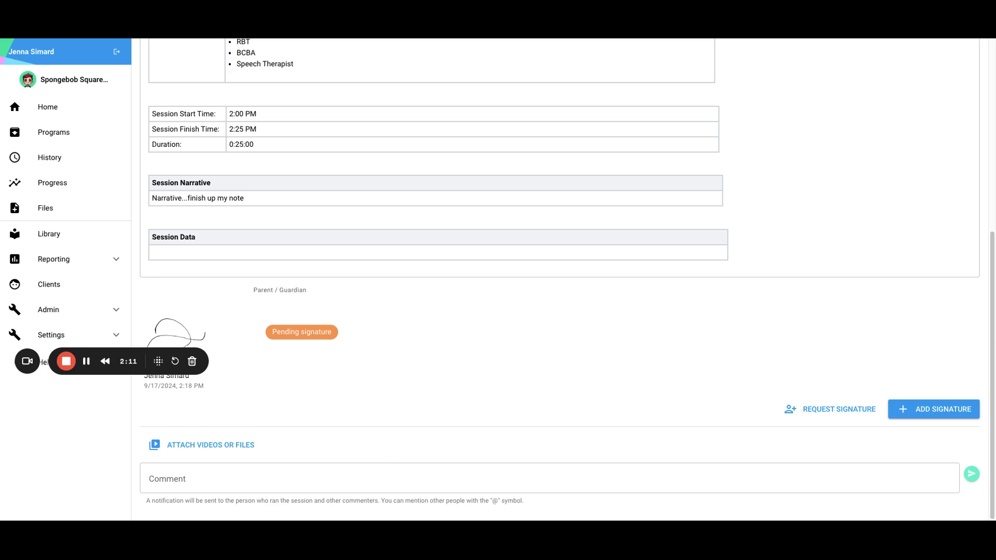
scroll(463, 351, "up", 8)
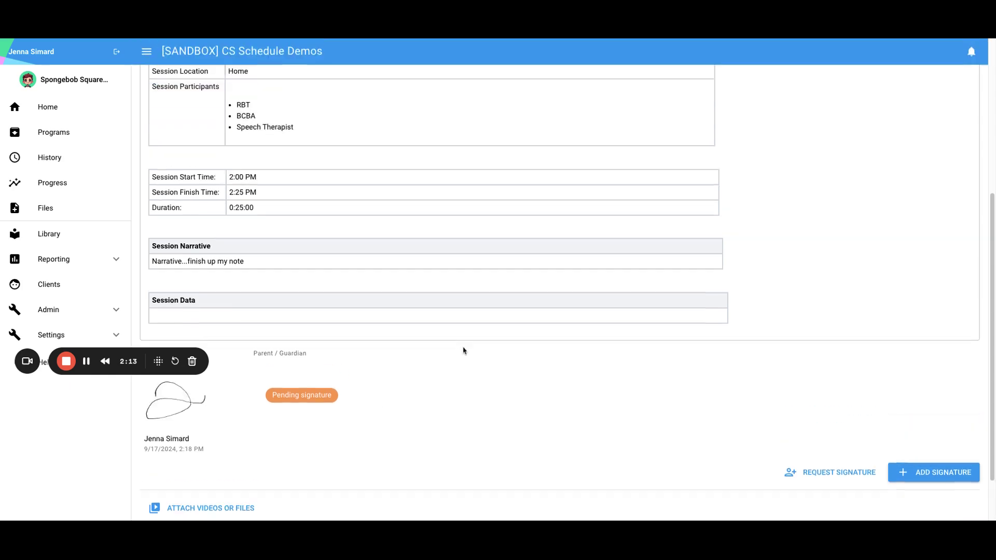
scroll(463, 351, "down", 6)
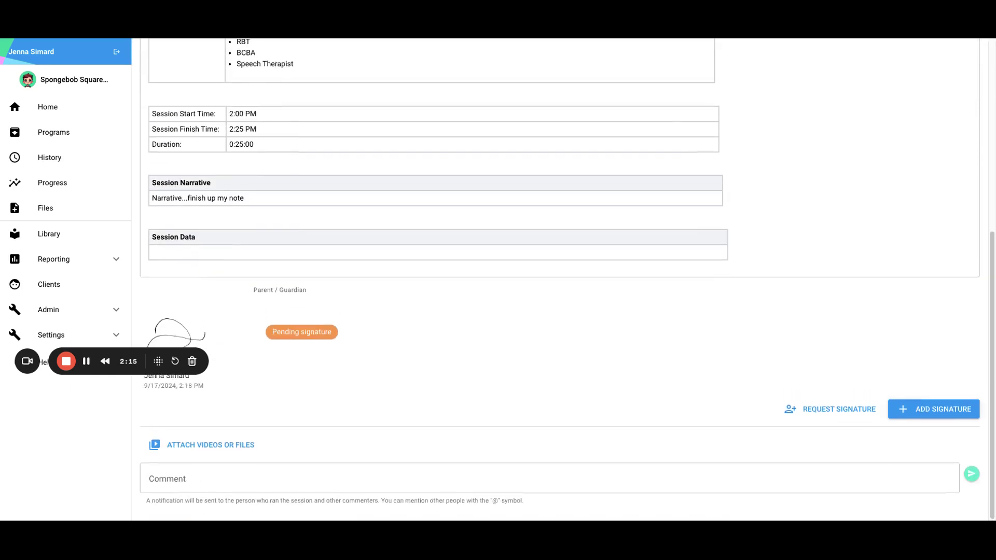